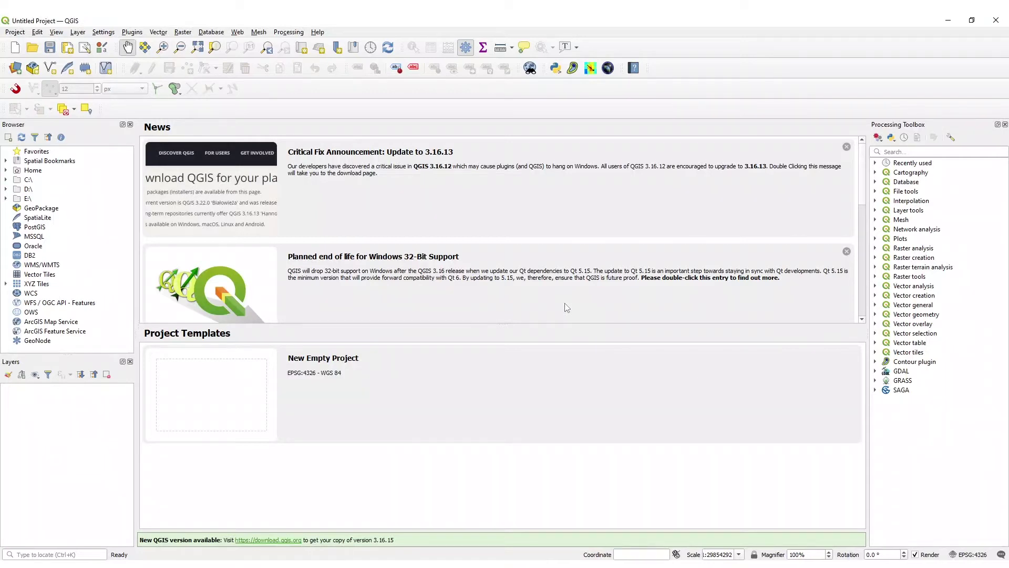
- Create a new empty project from the EPSG:4326 template and open the Georeferencer
left_click(193, 406)
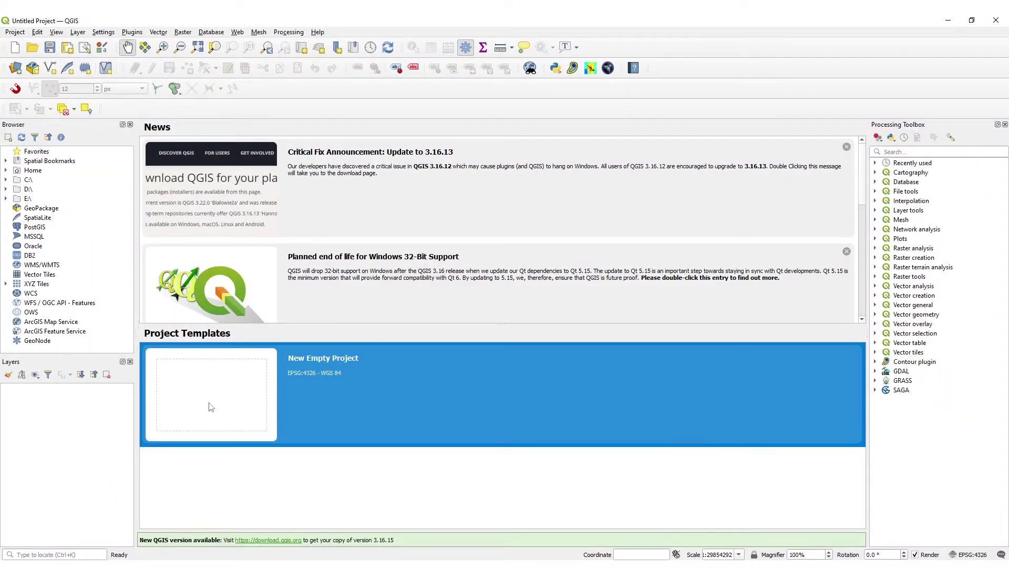
double_click(210, 406)
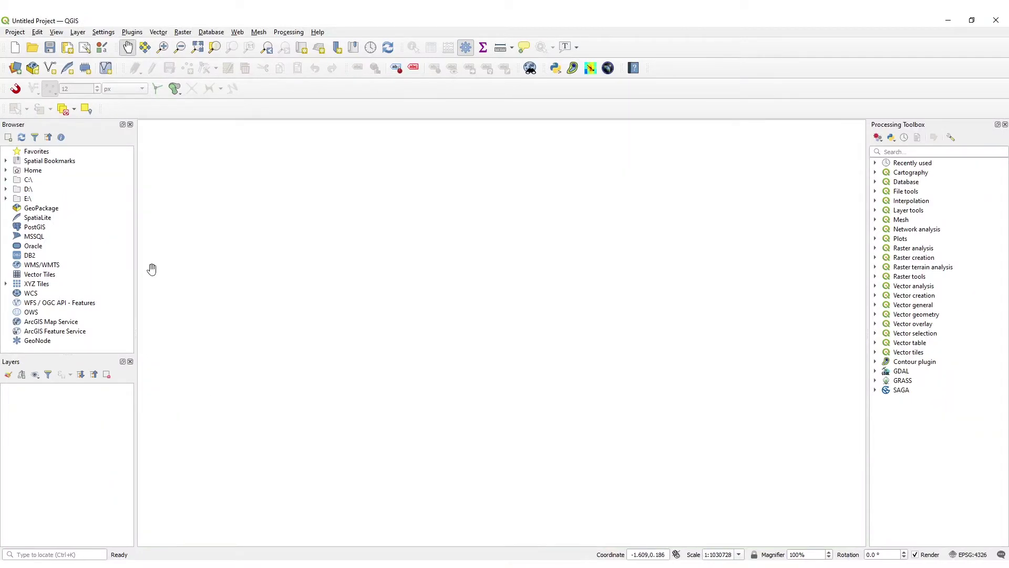
left_click(188, 35)
left_click(205, 67)
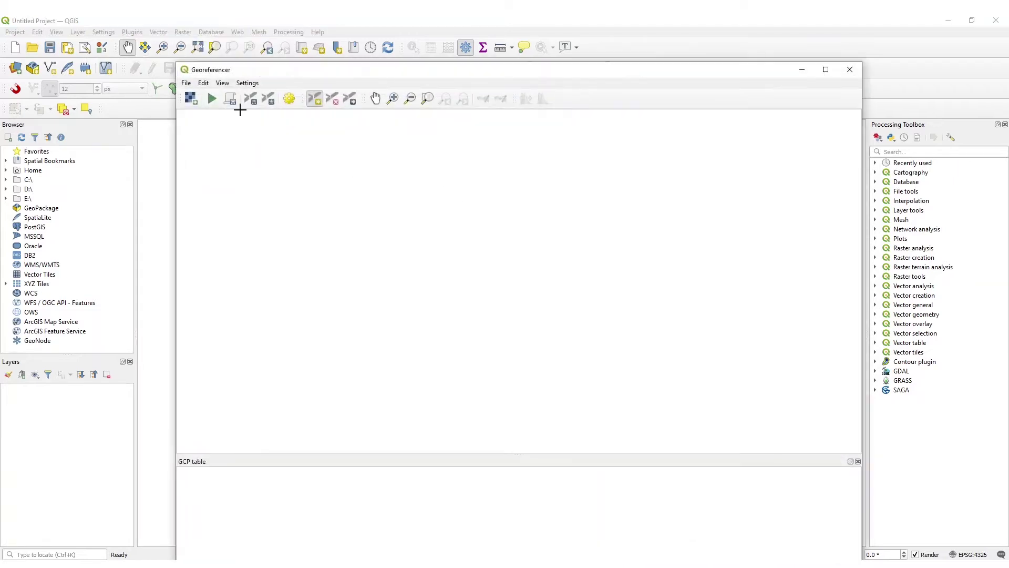
- Load the toposheet raster G43L12_54F12_page-0001.jpg into the Georeferencer
left_click(186, 82)
left_click(200, 92)
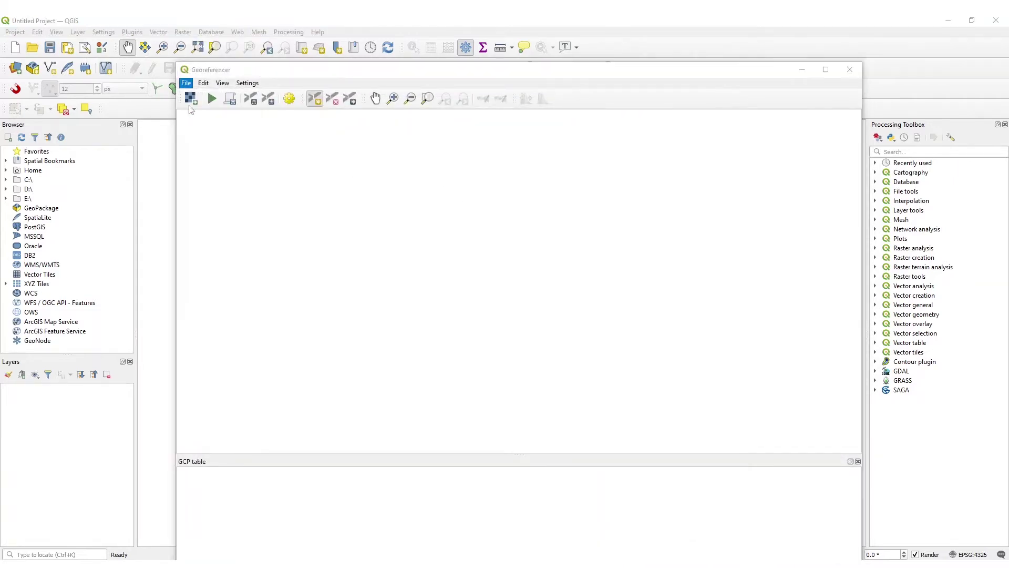
left_click(351, 181)
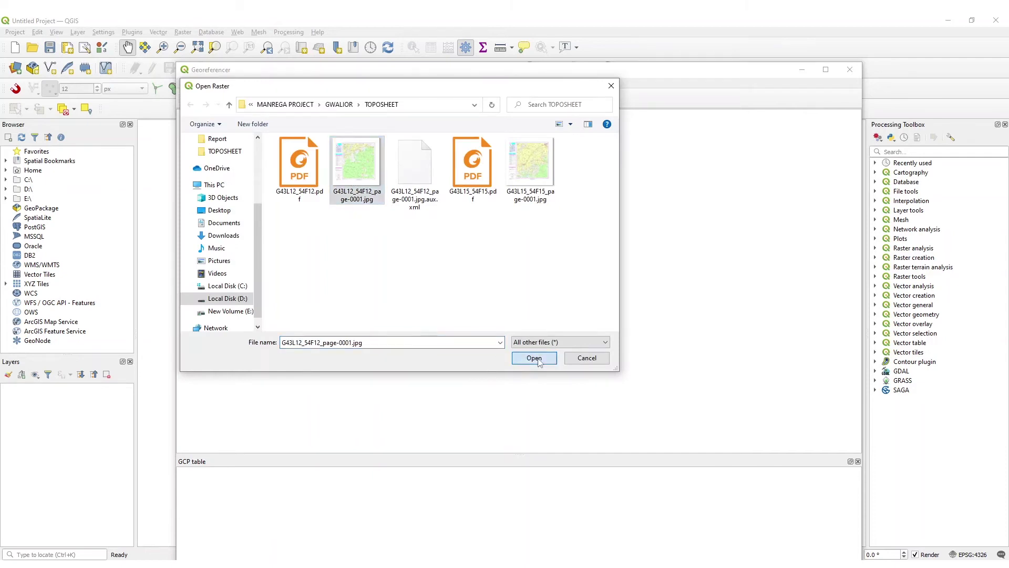
left_click(534, 357)
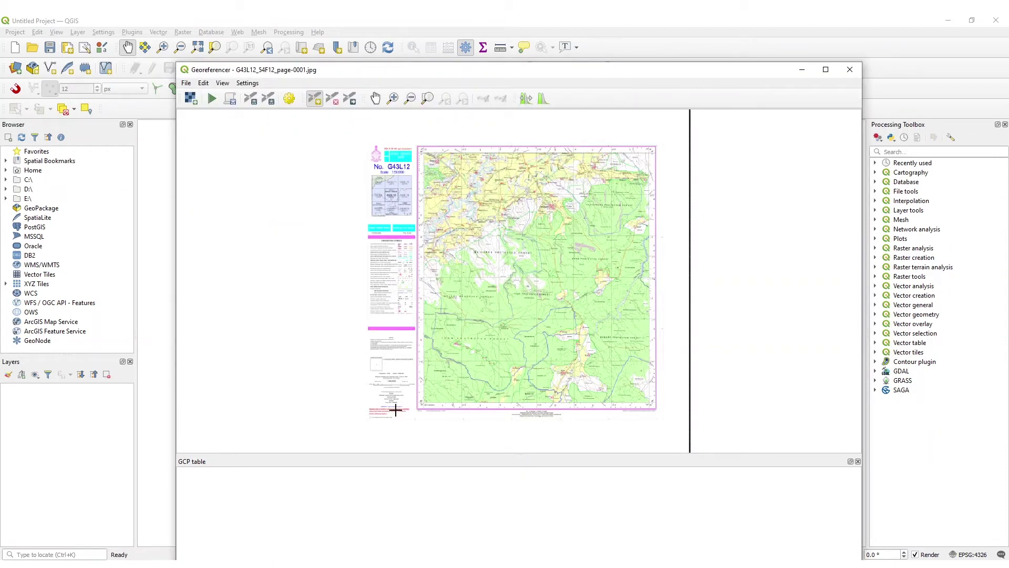
- Add a control point at the map frame's lower-left grid corner with X/East 77 30 and Y/North 26 0
scroll(441, 421, "down", 2)
scroll(441, 421, "up", 2)
scroll(424, 407, "up", 4)
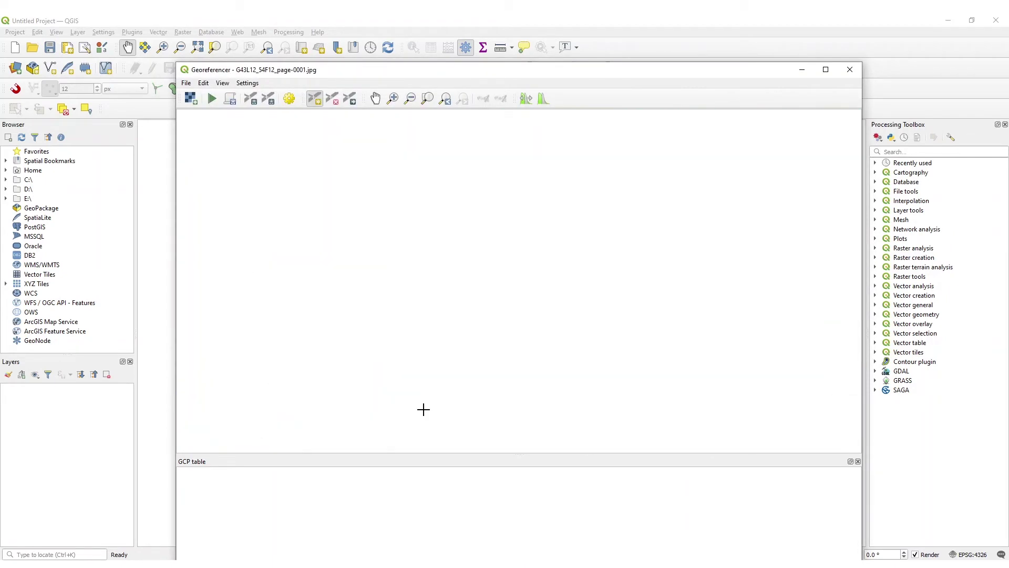
scroll(437, 302, "up", 3)
scroll(405, 301, "down", 1)
scroll(406, 301, "up", 1)
scroll(406, 301, "down", 1)
left_click(406, 300)
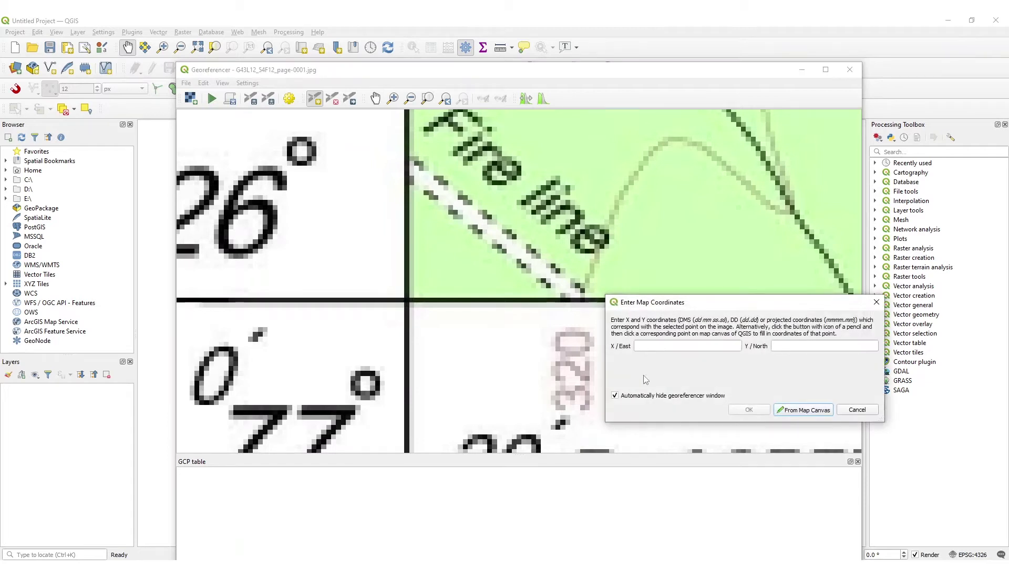
scroll(413, 344, "down", 1)
left_click(659, 347)
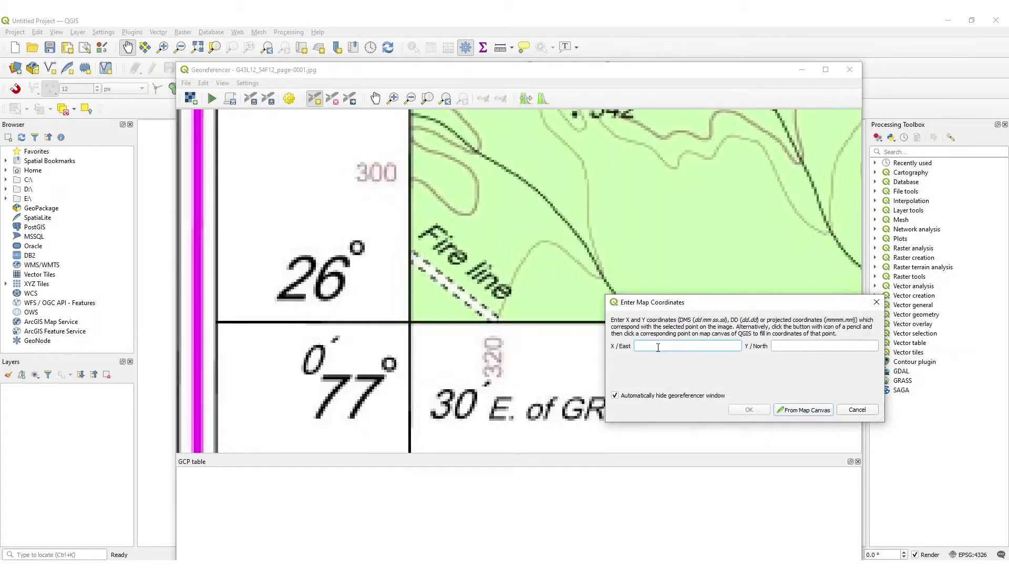
key("Tab")
type("26 0")
left_click(749, 410)
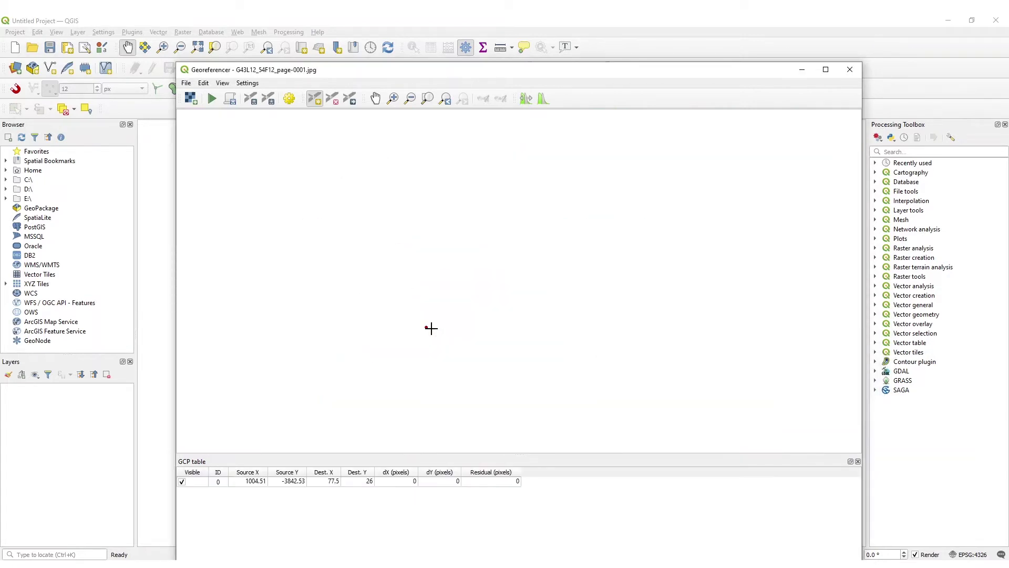
- Add a control point at the map frame's upper-left grid corner with X/East 77 30 and Y/North 26 15
left_click(374, 98)
left_click_drag(510, 185, 499, 300)
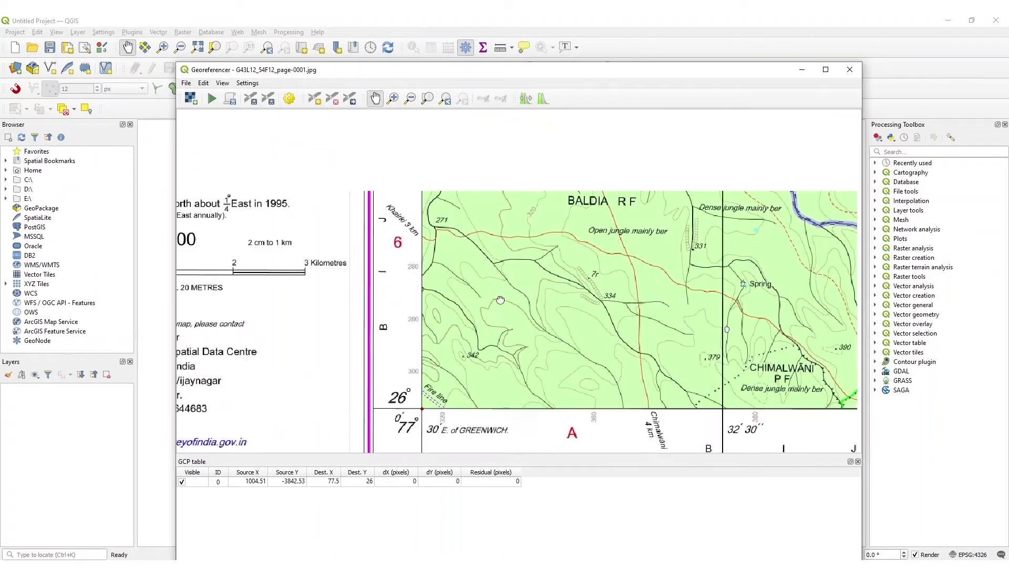
left_click_drag(510, 200, 487, 496)
left_click_drag(469, 255, 451, 302)
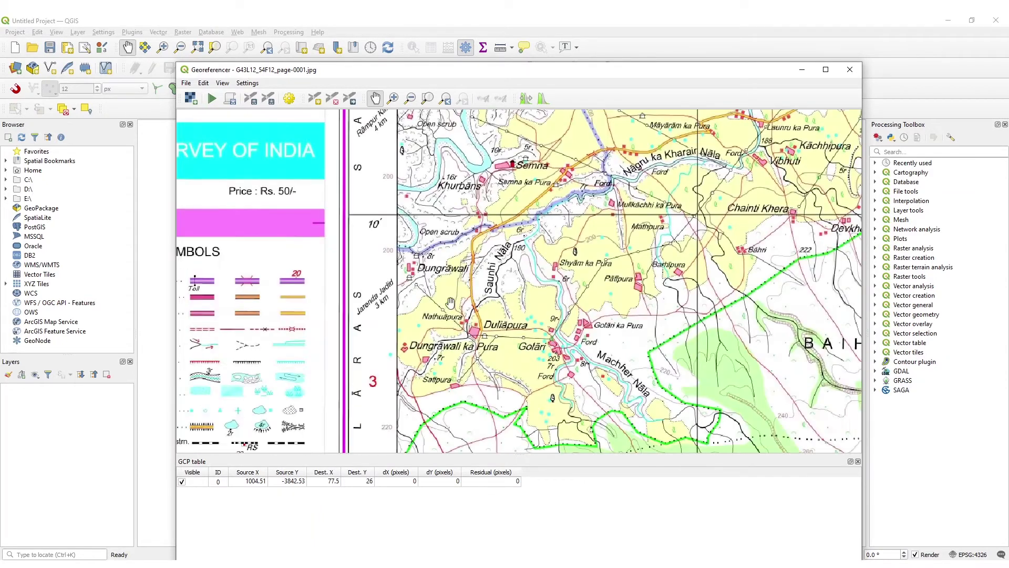
left_click_drag(451, 200, 448, 508)
left_click_drag(452, 202, 446, 504)
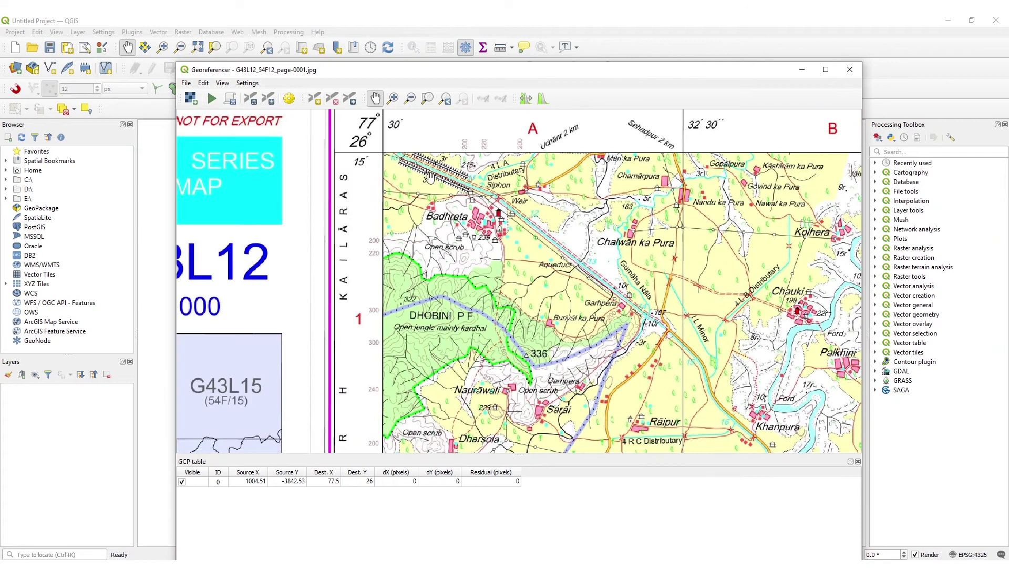
scroll(378, 117, "up", 1)
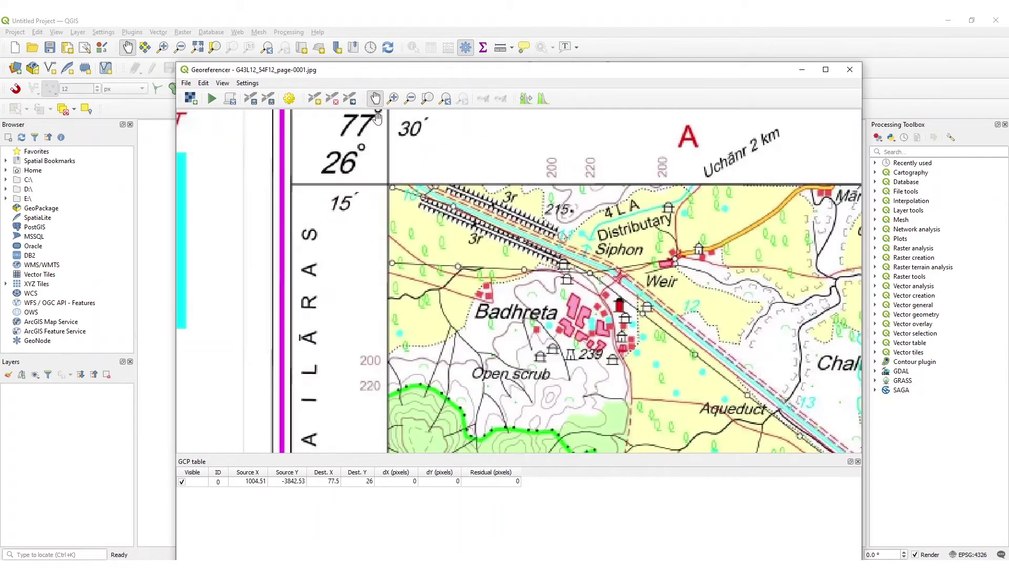
left_click_drag(377, 118, 380, 261)
scroll(382, 264, "up", 1)
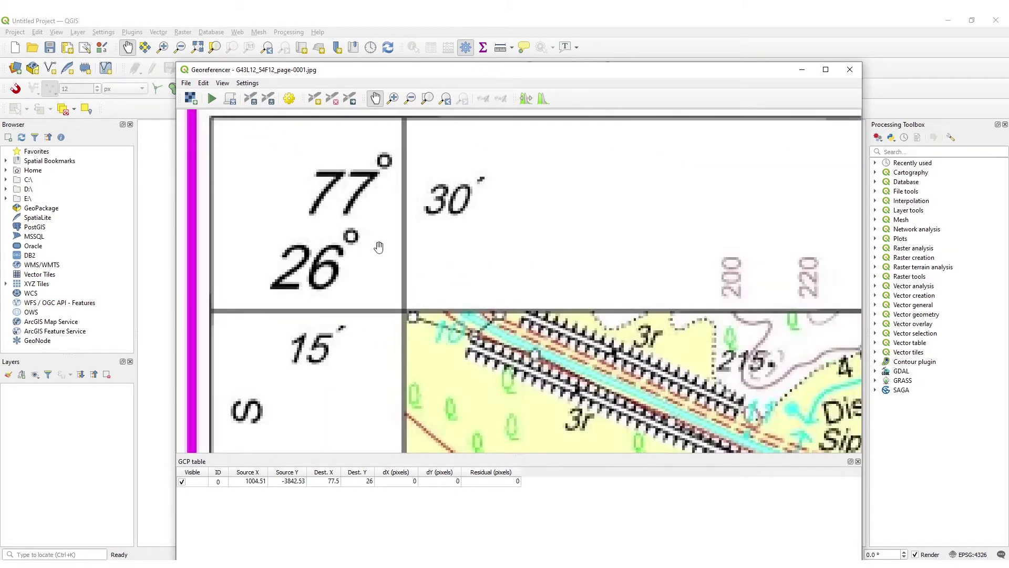
left_click(314, 98)
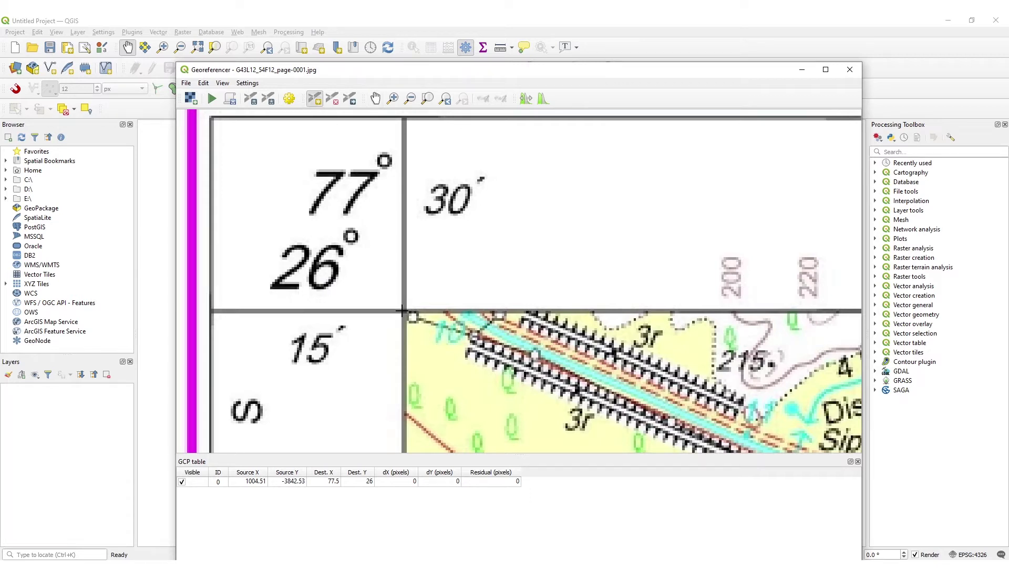
left_click(403, 311)
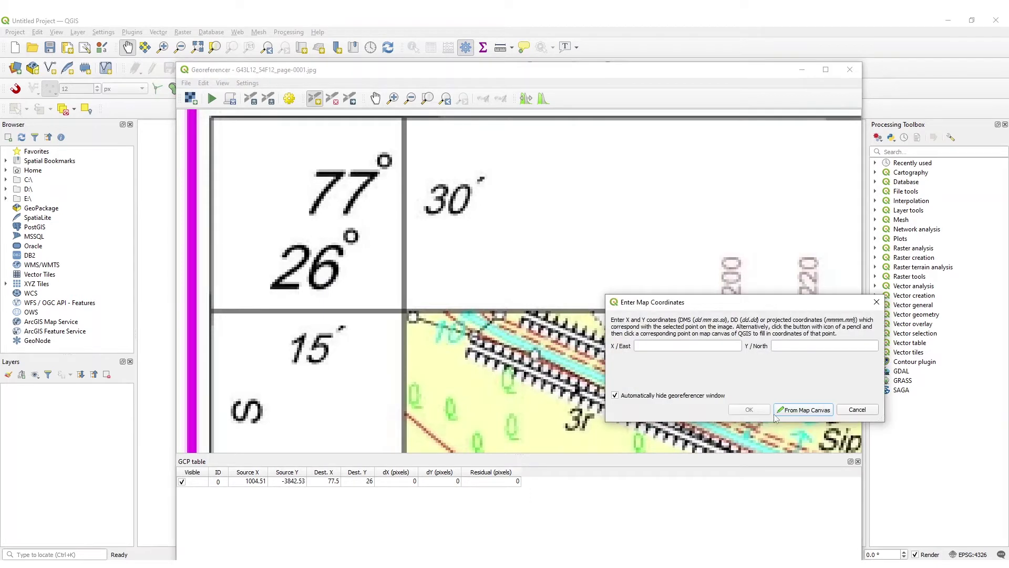
left_click(686, 346)
key("Tab")
type("26 ")
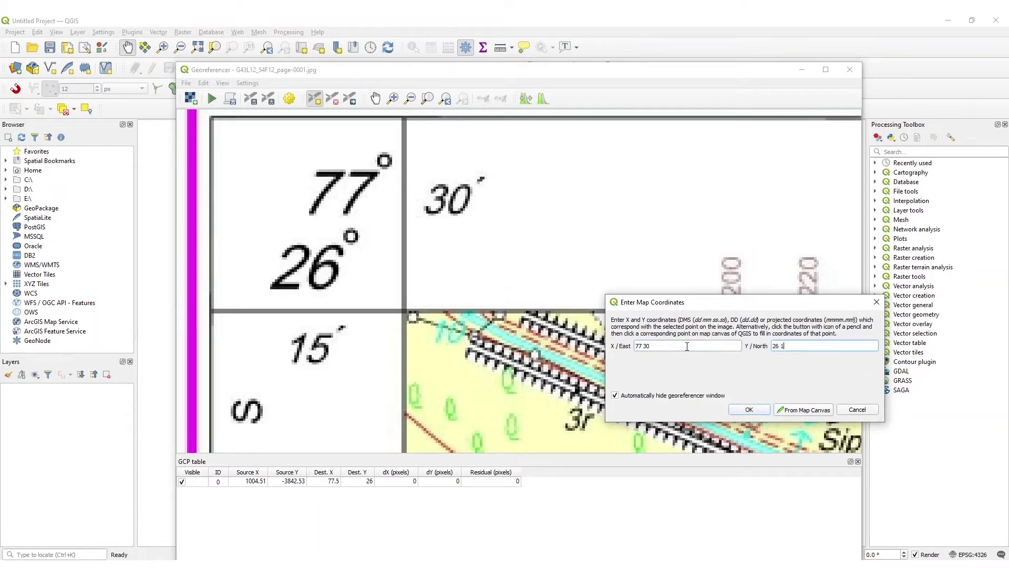
type("15")
left_click(751, 410)
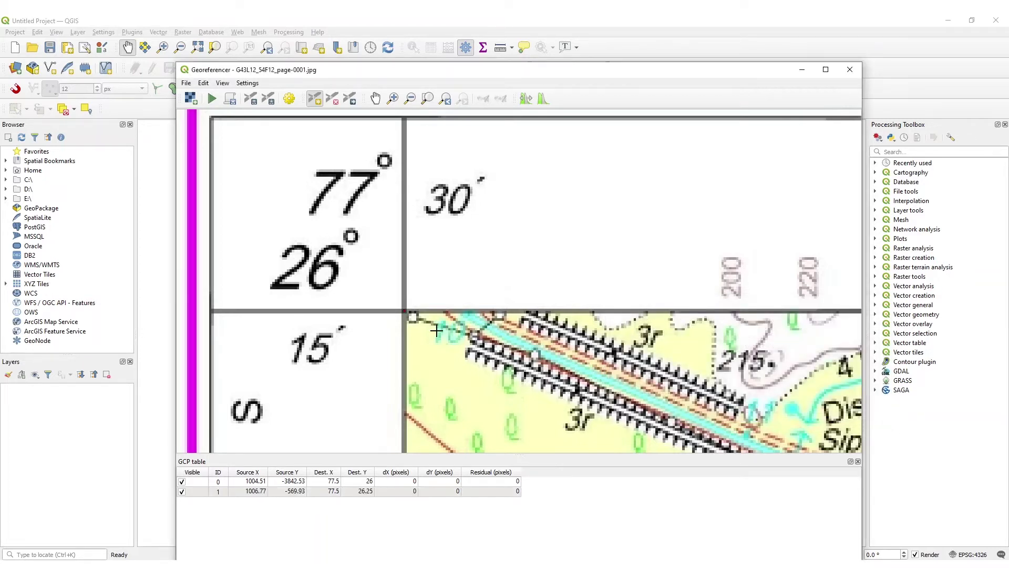
- Add a control point at the map frame's upper-right grid corner with X/East 77 45 and Y/North 26 15
scroll(452, 347, "down", 6)
key("ctrl+p")
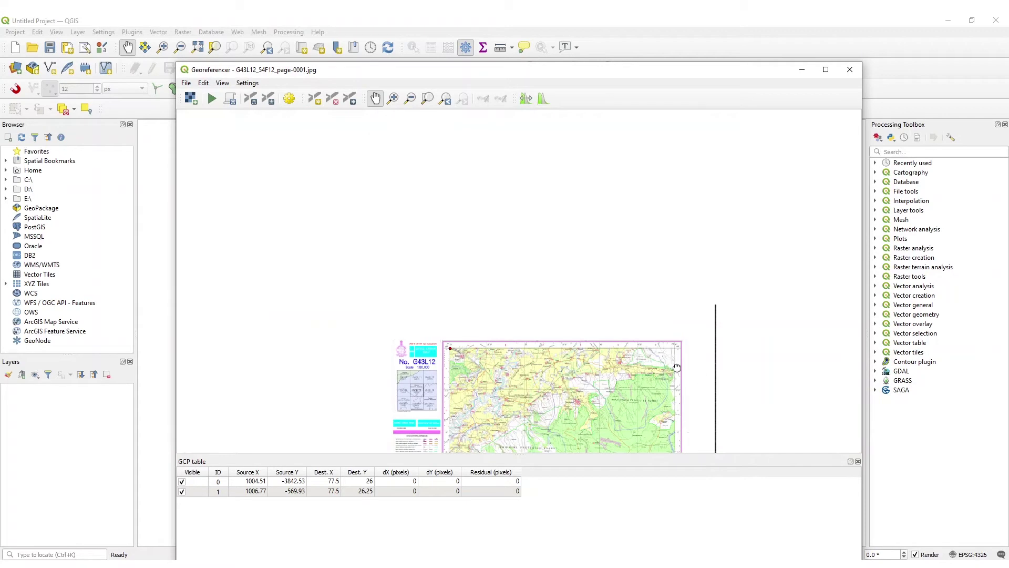
left_click_drag(677, 367, 612, 308)
scroll(610, 291, "up", 2)
scroll(611, 274, "up", 3)
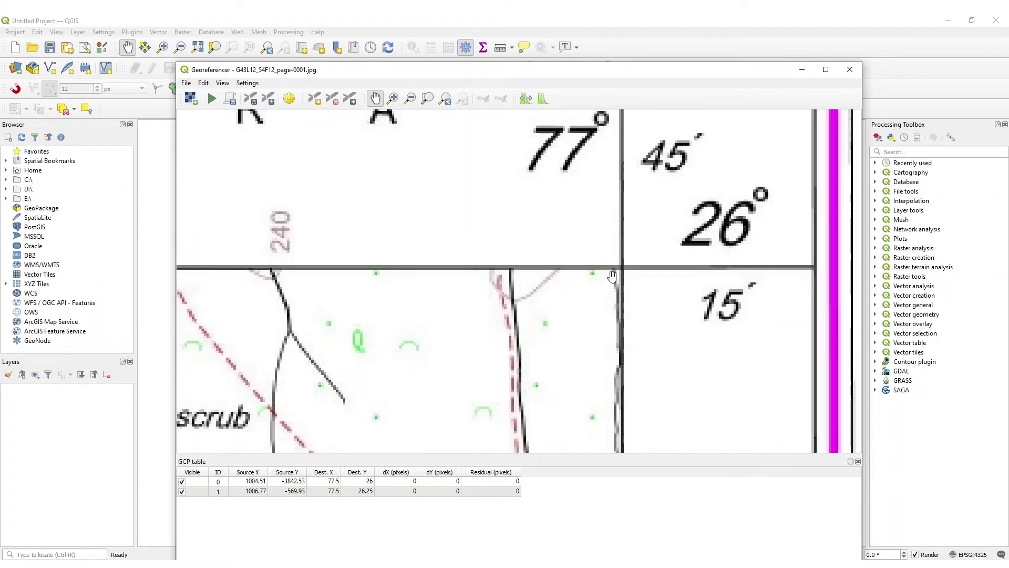
left_click_drag(678, 194, 613, 263)
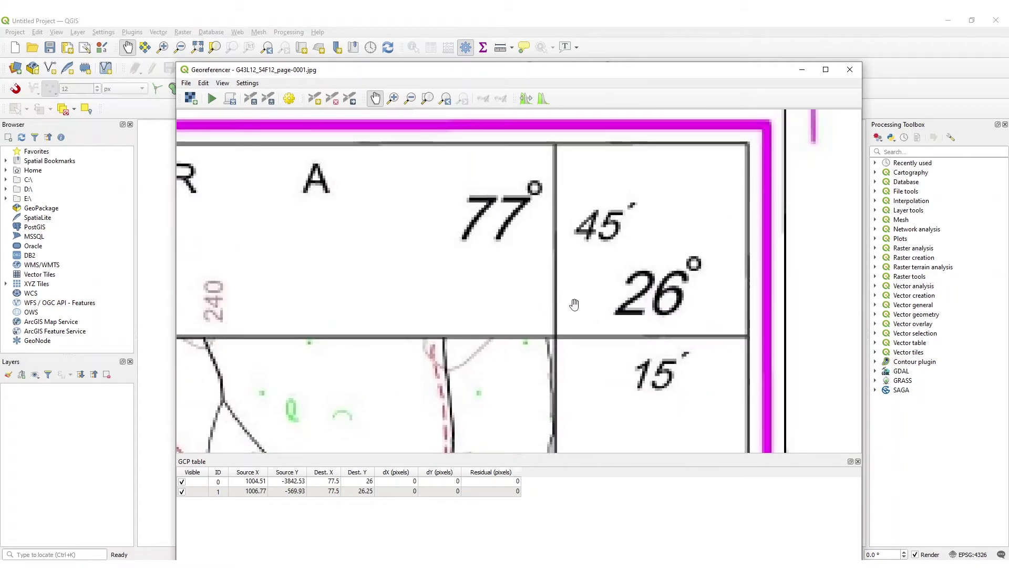
left_click(314, 100)
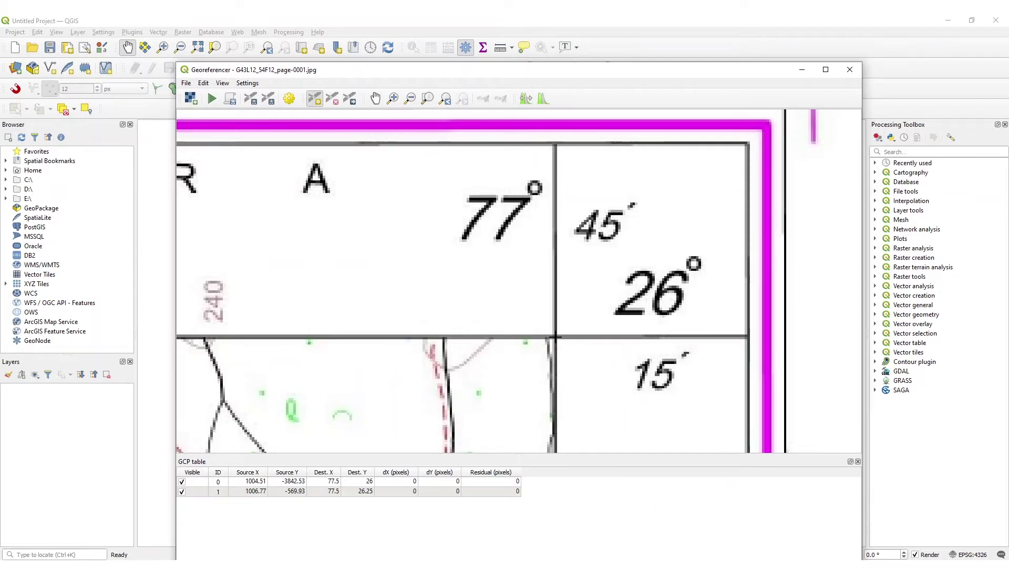
left_click(555, 336)
left_click_drag(744, 305, 452, 333)
left_click(375, 375)
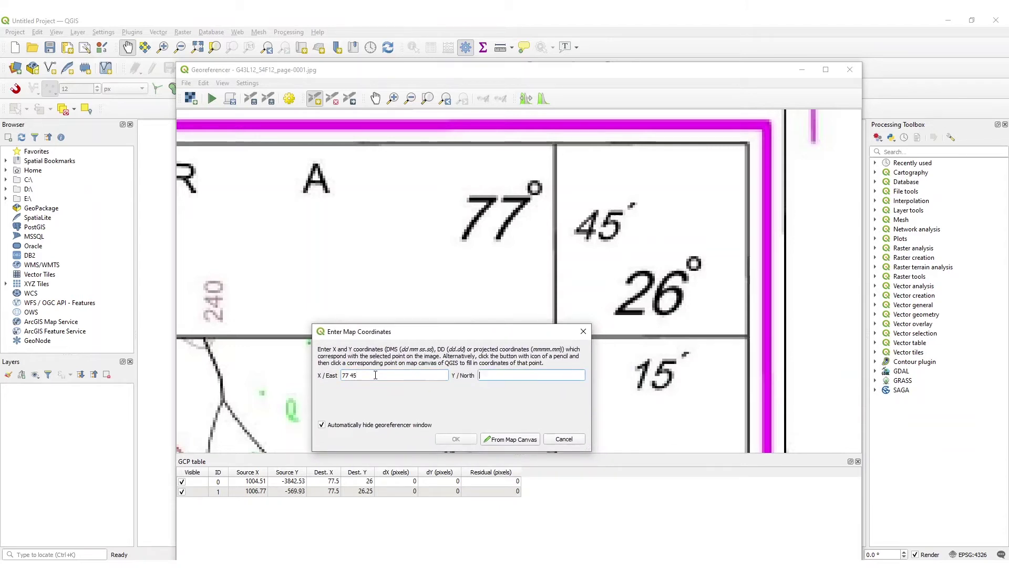
key("Tab")
type("26 15")
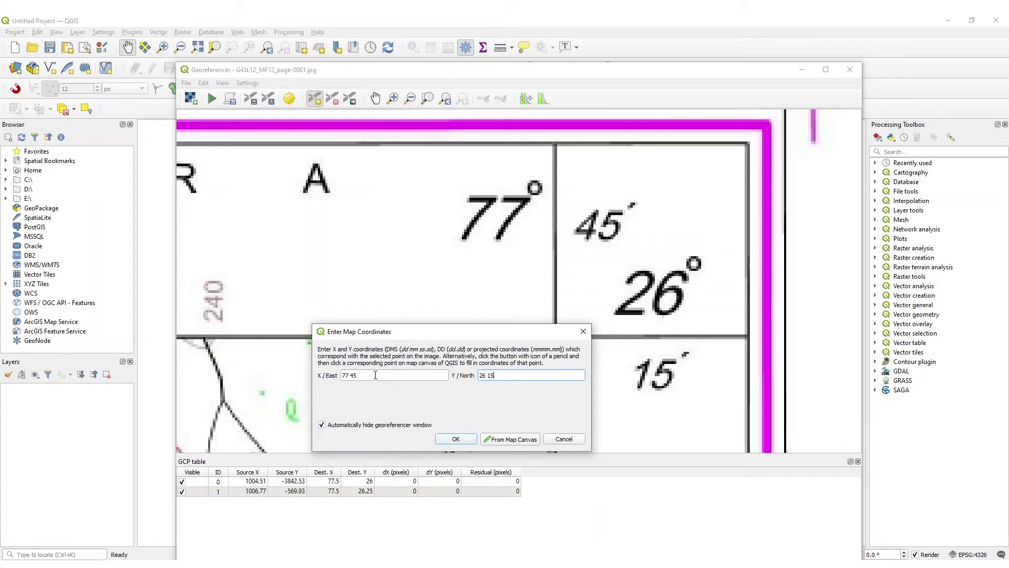
left_click(455, 438)
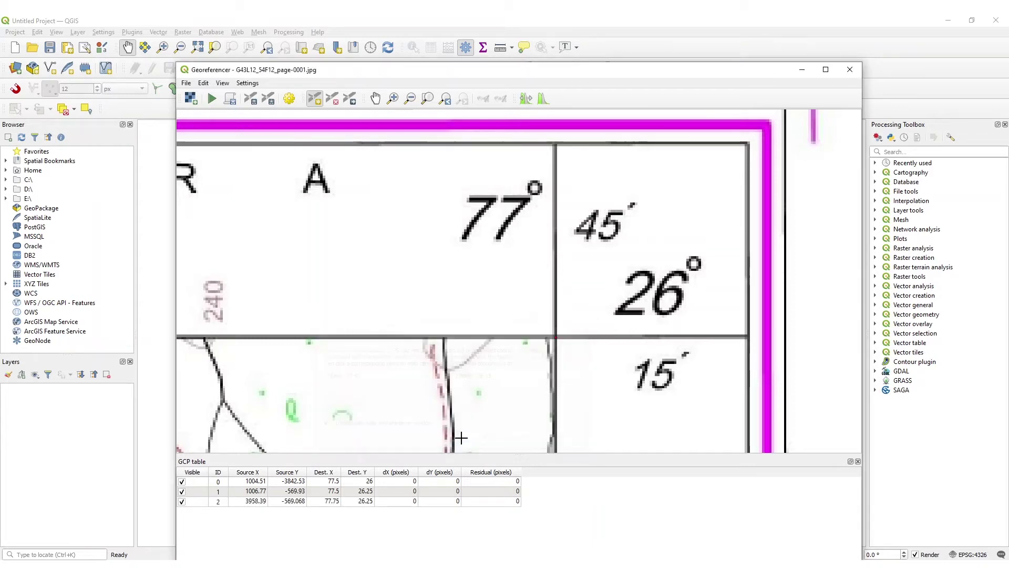
- Add a control point at the map frame's lower-right grid corner with X/East 77 45 and Y/North 26 0
scroll(505, 408, "down", 3)
scroll(505, 408, "down", 1)
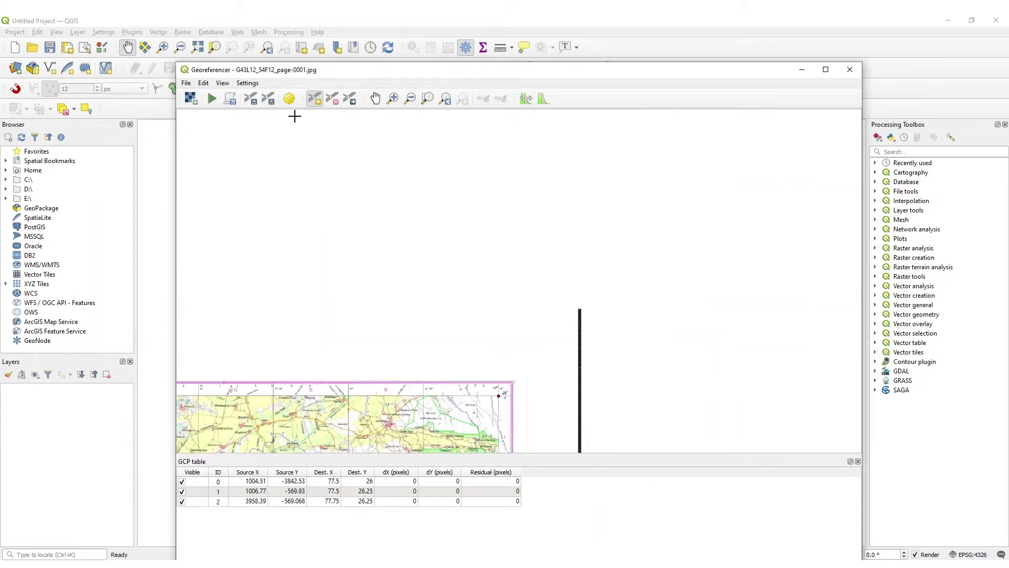
left_click(375, 98)
left_click_drag(526, 413, 662, 34)
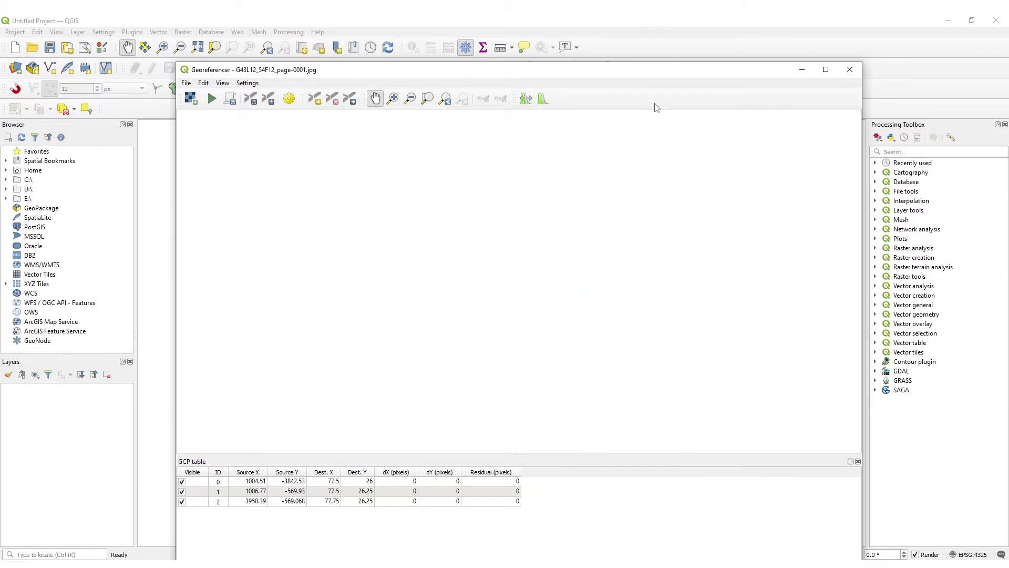
left_click_drag(641, 419, 640, 216)
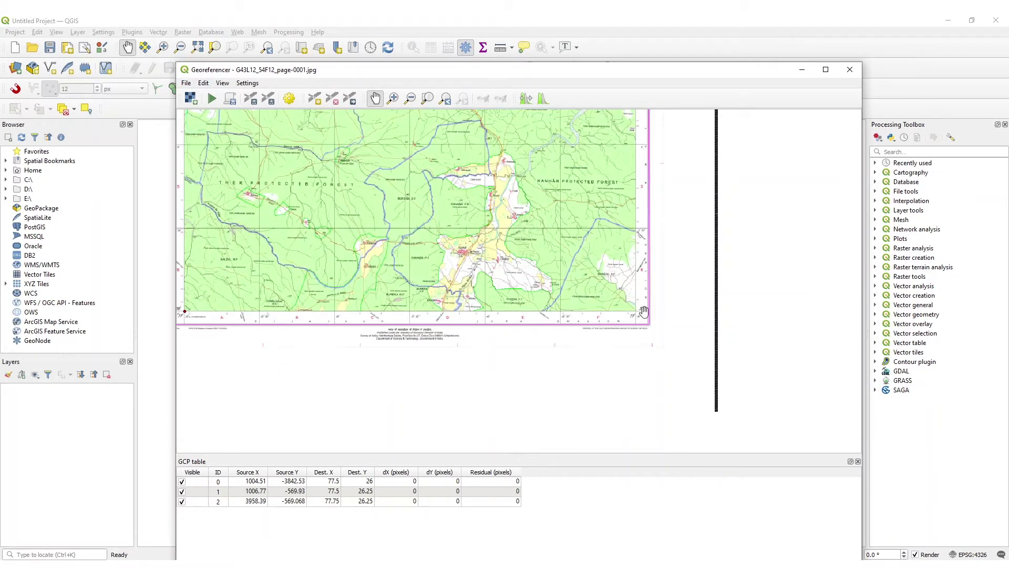
scroll(630, 314, "up", 5)
scroll(630, 314, "down", 1)
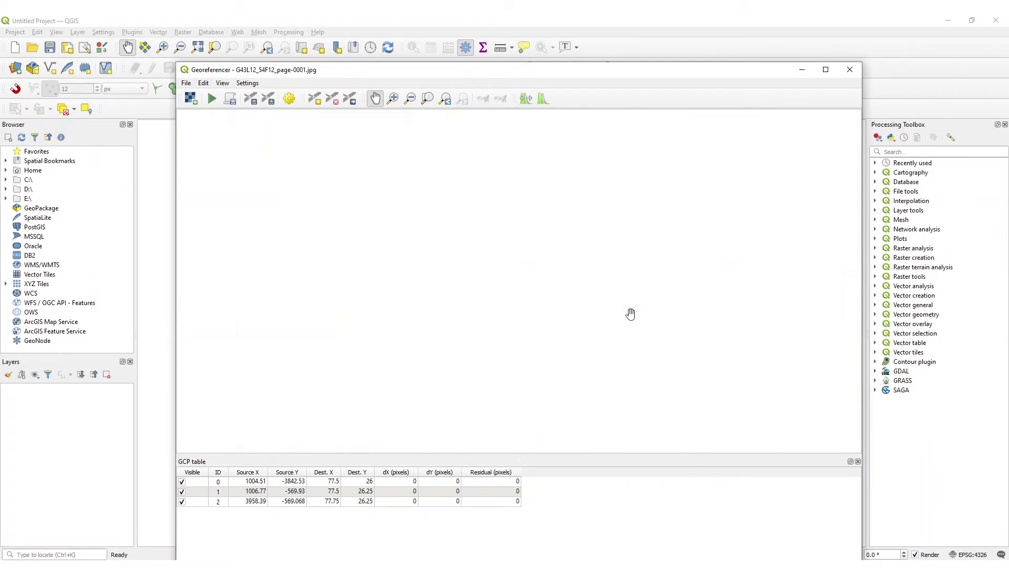
scroll(630, 314, "down", 1)
left_click(315, 99)
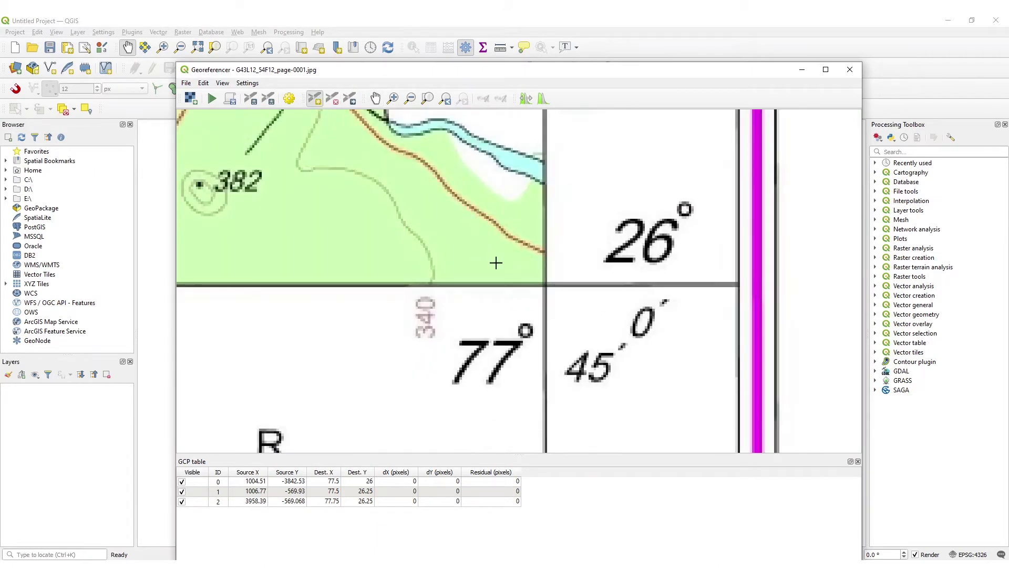
left_click(545, 284)
left_click(283, 230)
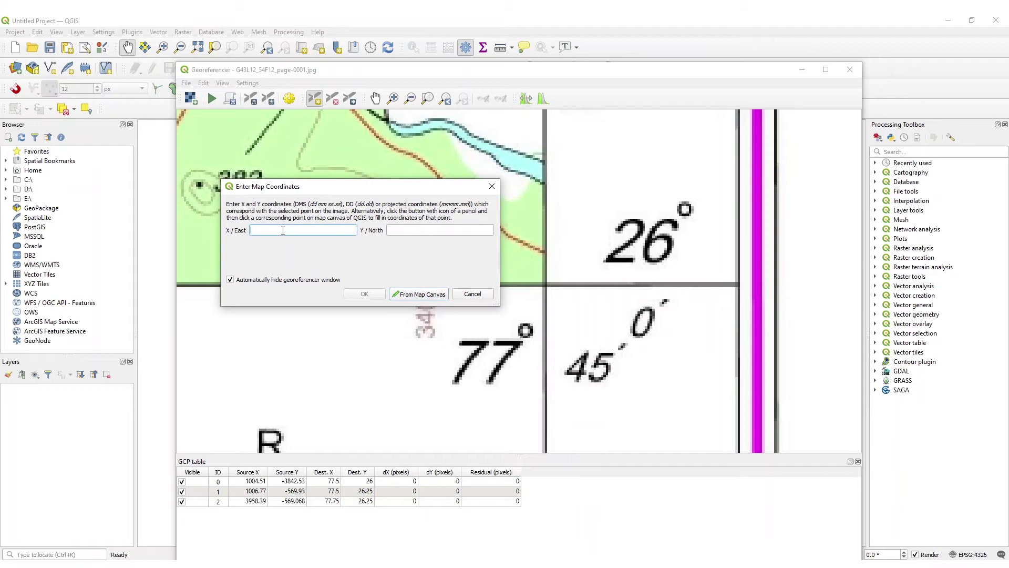
type("26 0")
left_click(365, 294)
- Configure the transformation as Polynomial 1 with target SRS EPSG:4326 - WGS 84 and apply the settings
left_click(288, 98)
left_click(534, 133)
left_click(522, 120)
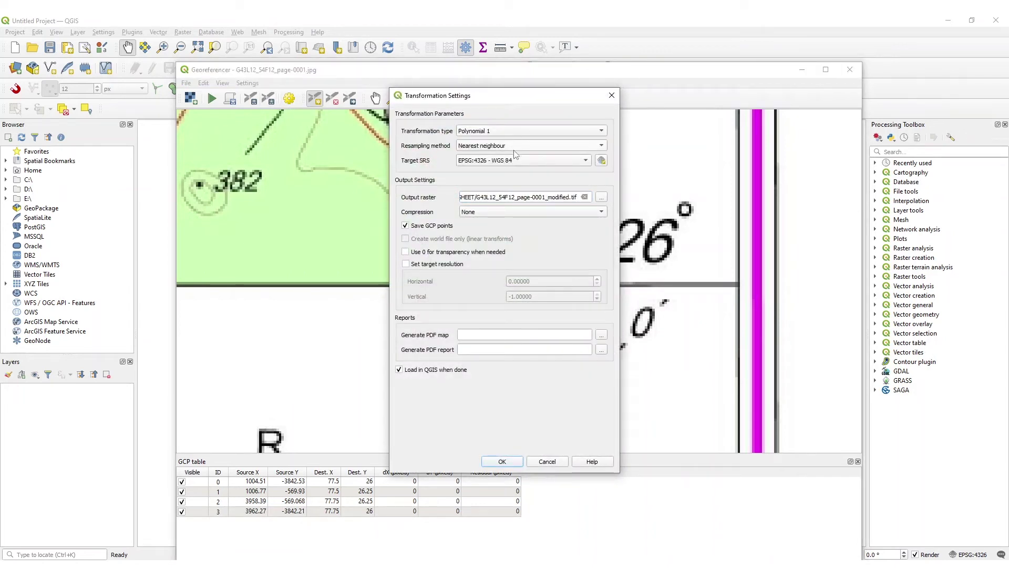
left_click(533, 161)
left_click(507, 173)
left_click(515, 461)
- Run the georeferencing of the toposheet and check the four control points on the full sheet
left_click(217, 101)
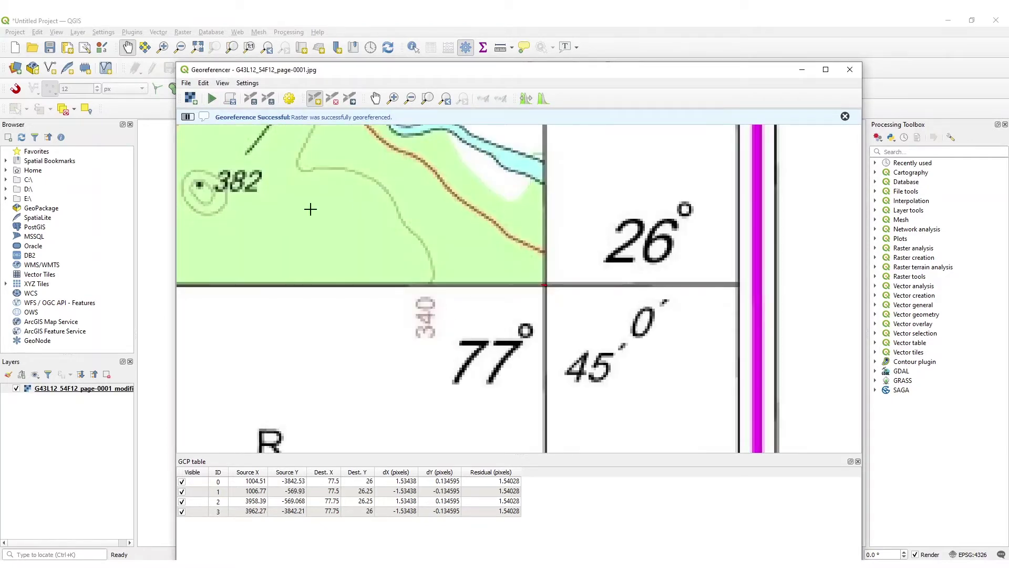
scroll(462, 327, "down", 5)
scroll(405, 282, "up", 2)
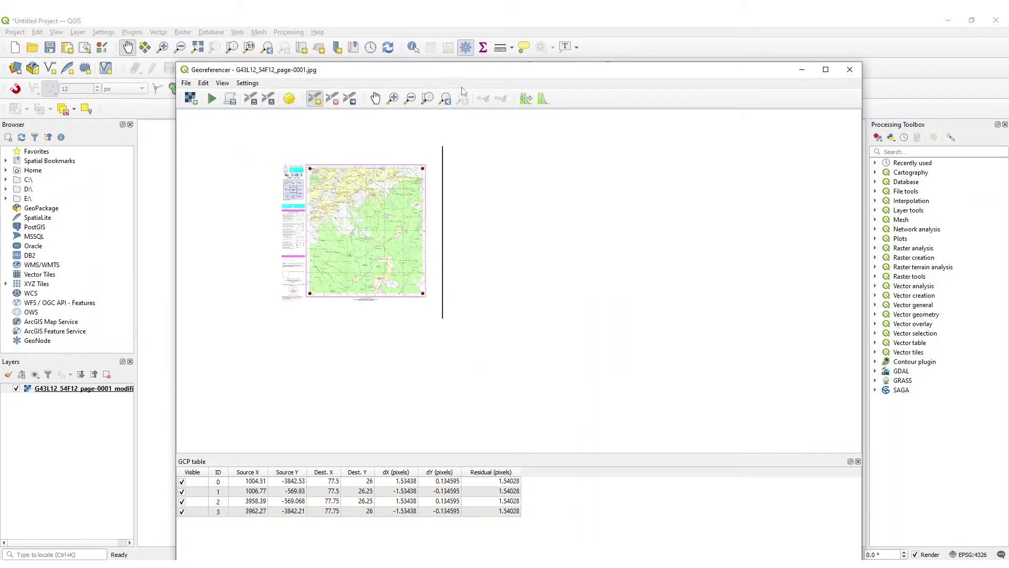
- View the georeferenced G43L12 sheet in the main map, and open the raster G43L15_54F15_page-0001.jpg in the Georeferencer
left_click(802, 70)
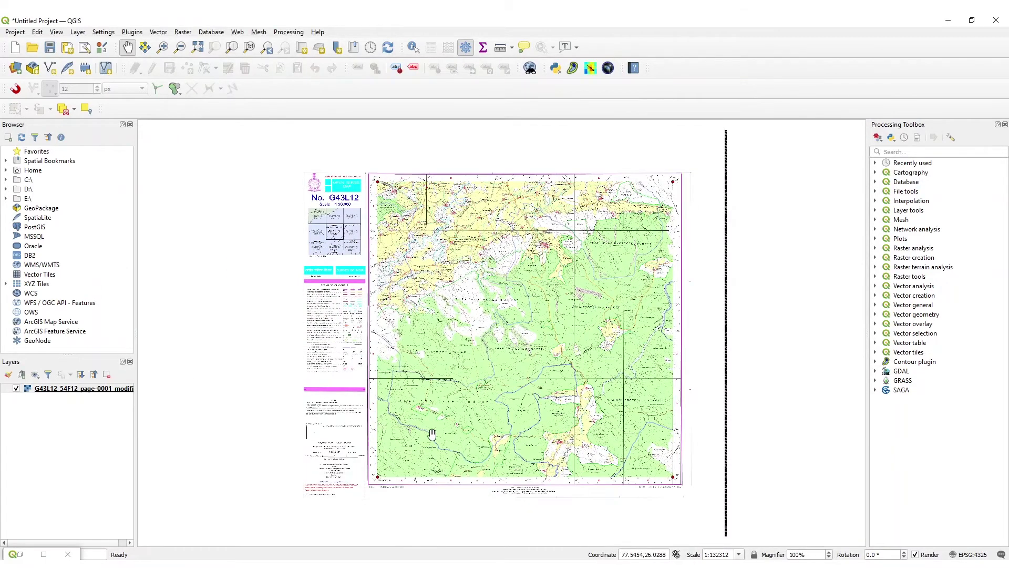
left_click(32, 554)
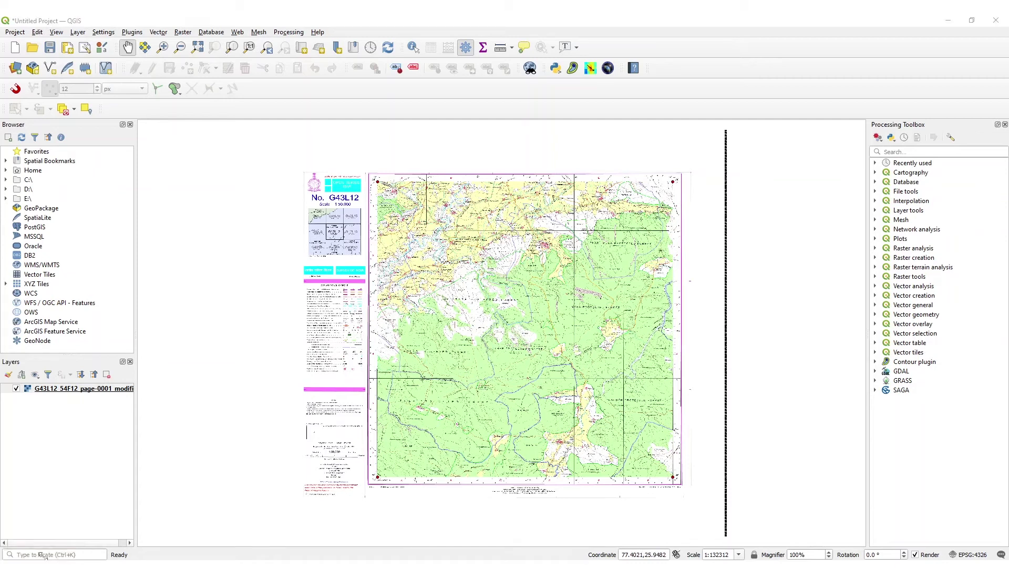
left_click(10, 33)
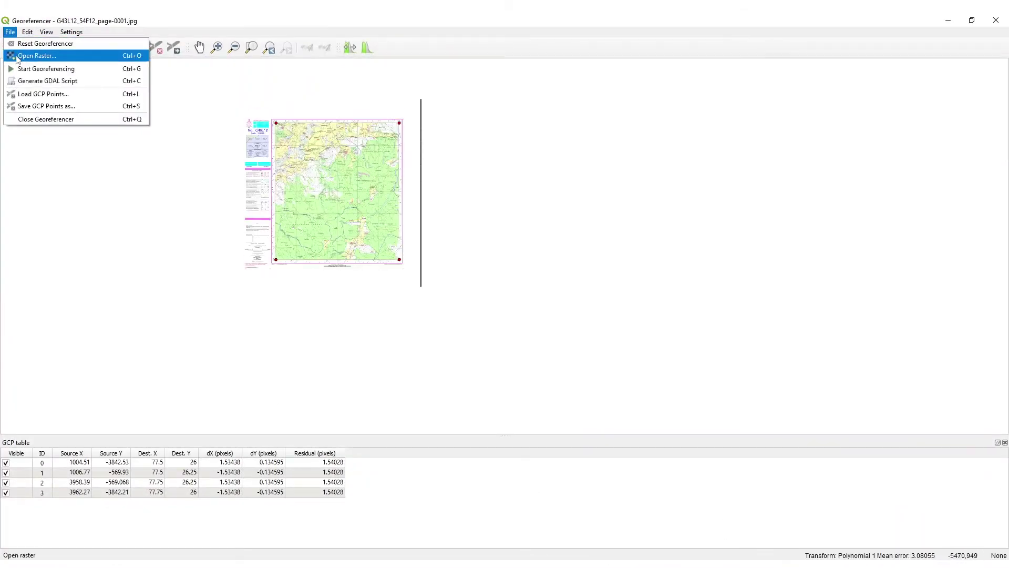
left_click(36, 55)
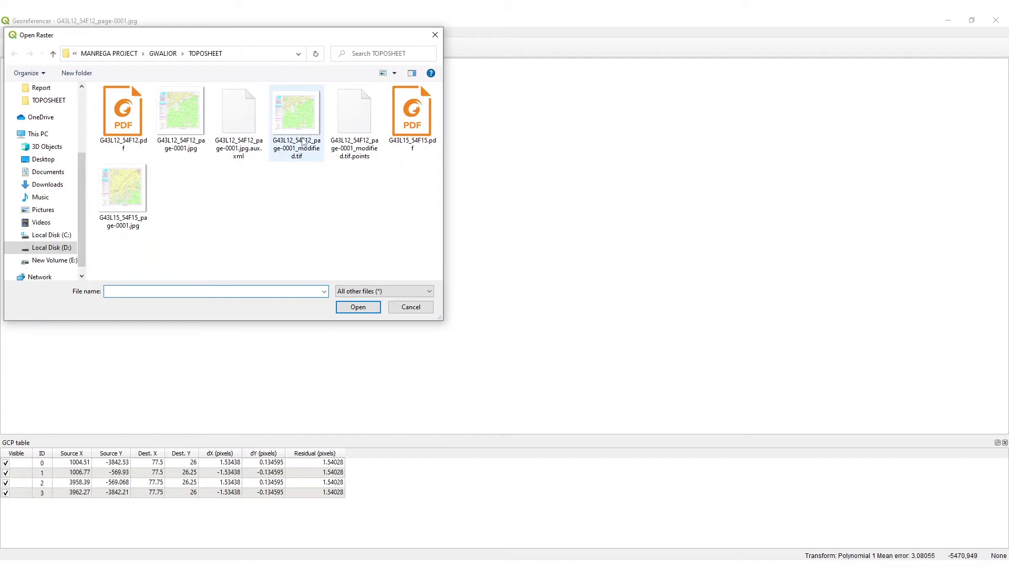
left_click(130, 206)
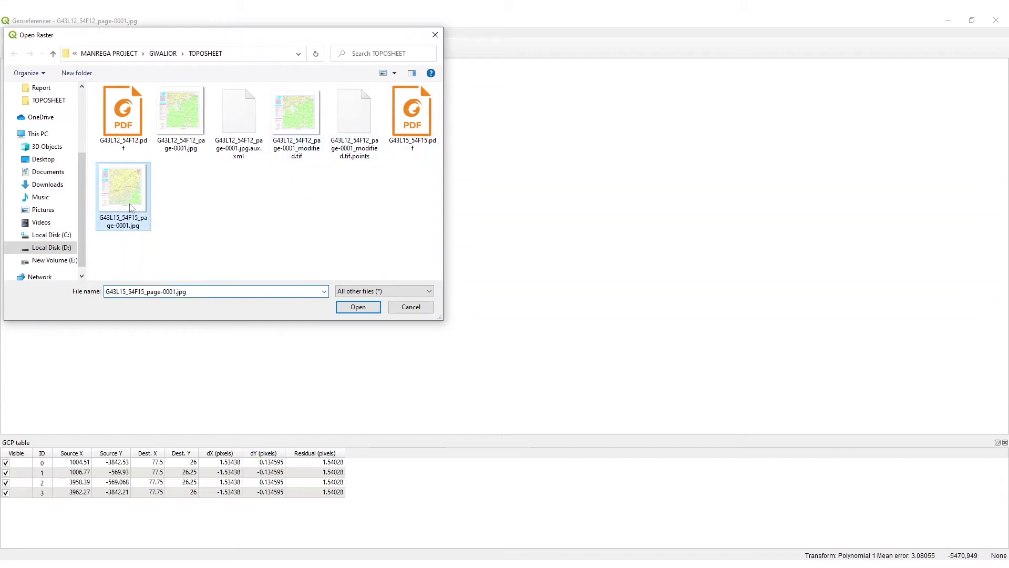
left_click(358, 307)
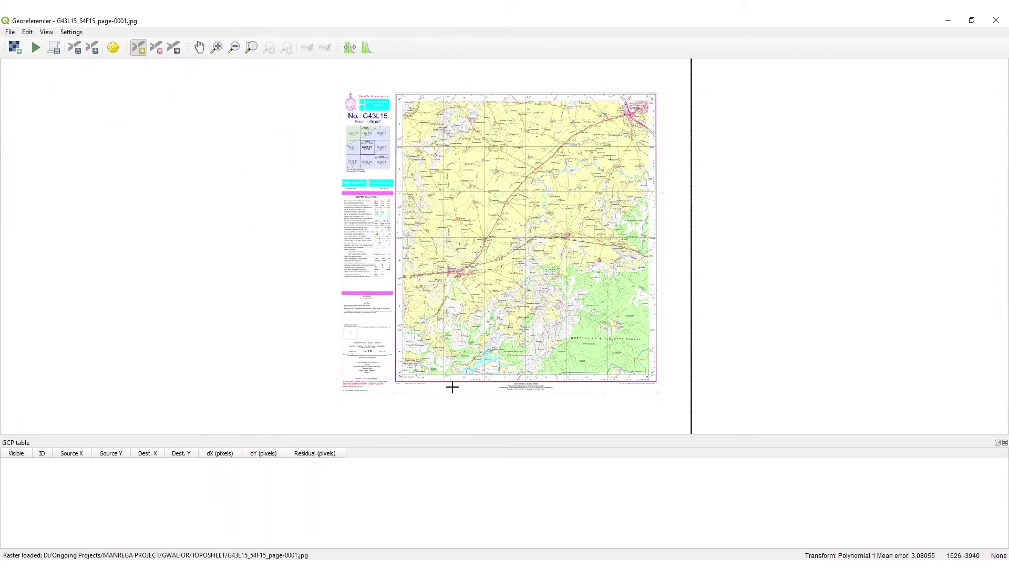
- Add a control point at the G43L15 map frame's lower-left grid corner with X/East 77 45 and Y/North 26 15
scroll(401, 378, "up", 3)
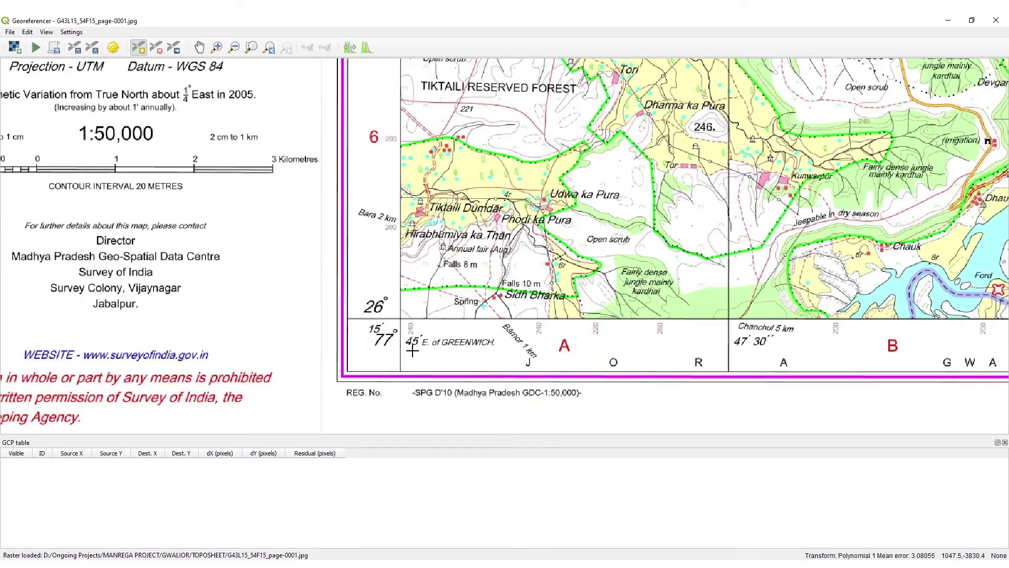
scroll(409, 331, "up", 1)
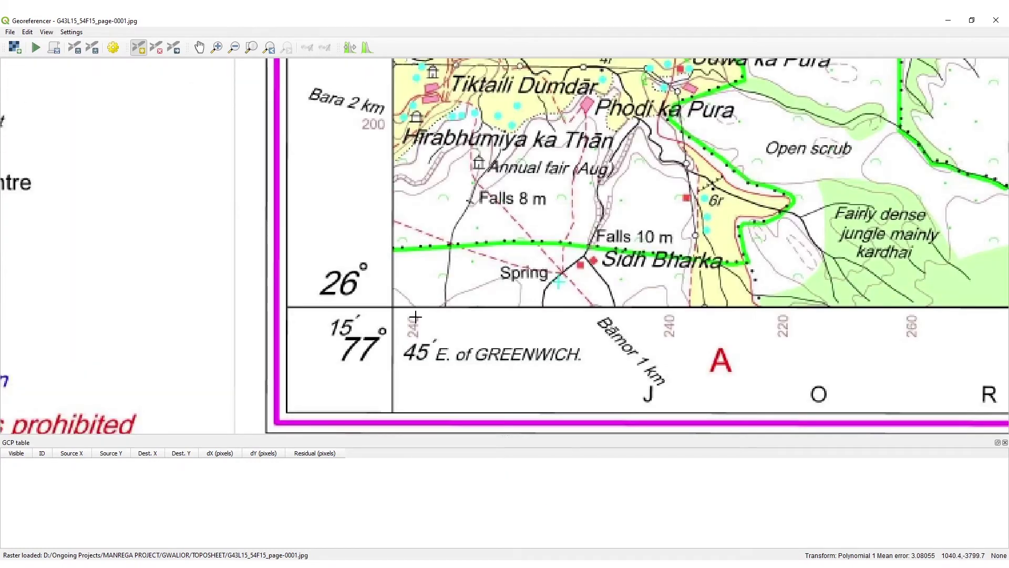
scroll(423, 326, "up", 1)
left_click(138, 48)
left_click(365, 284)
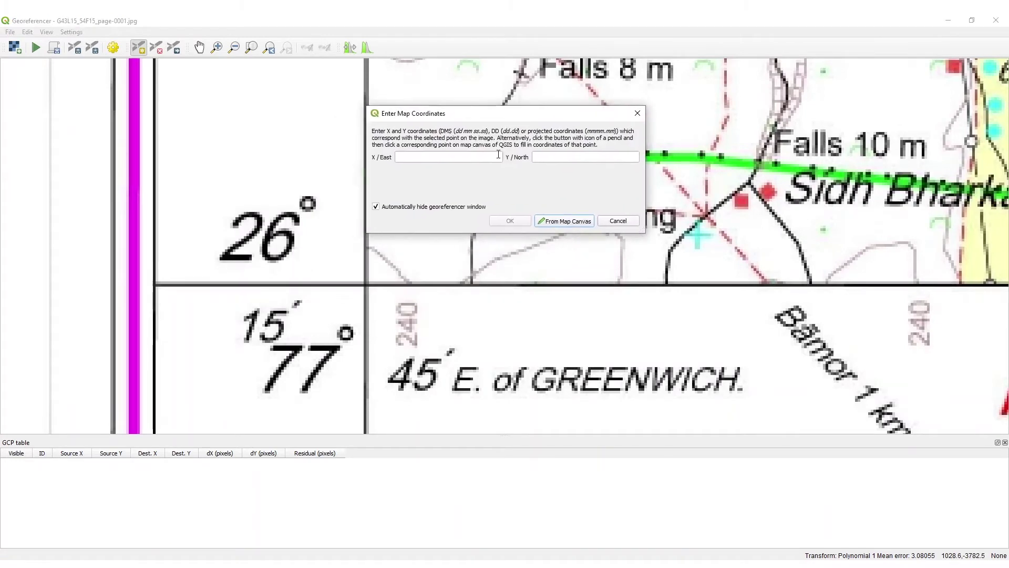
left_click(434, 156)
type("77")
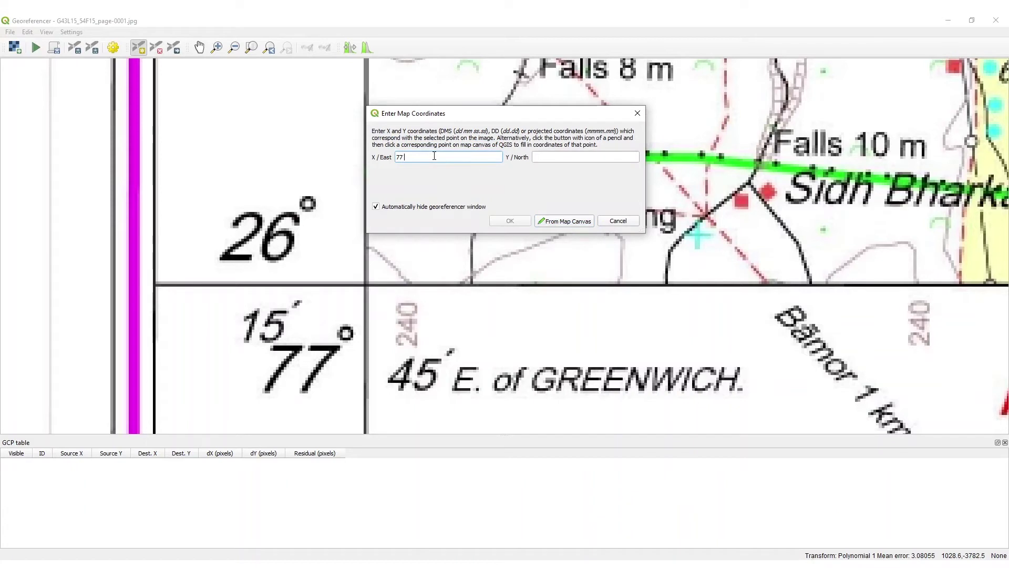
key("Tab")
type("26")
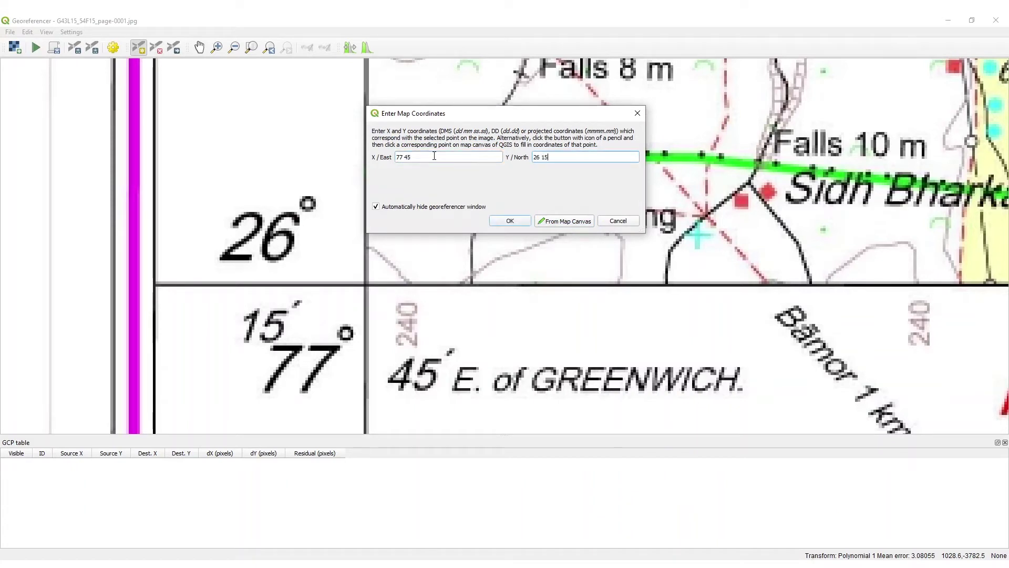
left_click(517, 220)
- Add a control point at the map frame's upper-left grid corner with X/East 77 45 and Y/North 26 30
scroll(458, 319, "down", 1)
scroll(458, 318, "down", 2)
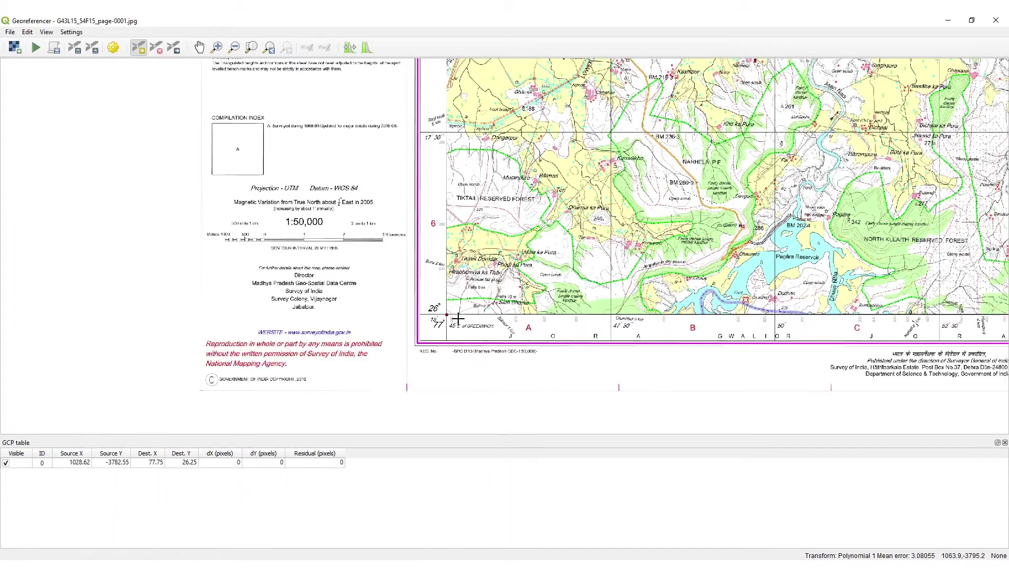
left_click(200, 47)
left_click_drag(599, 131, 573, 243)
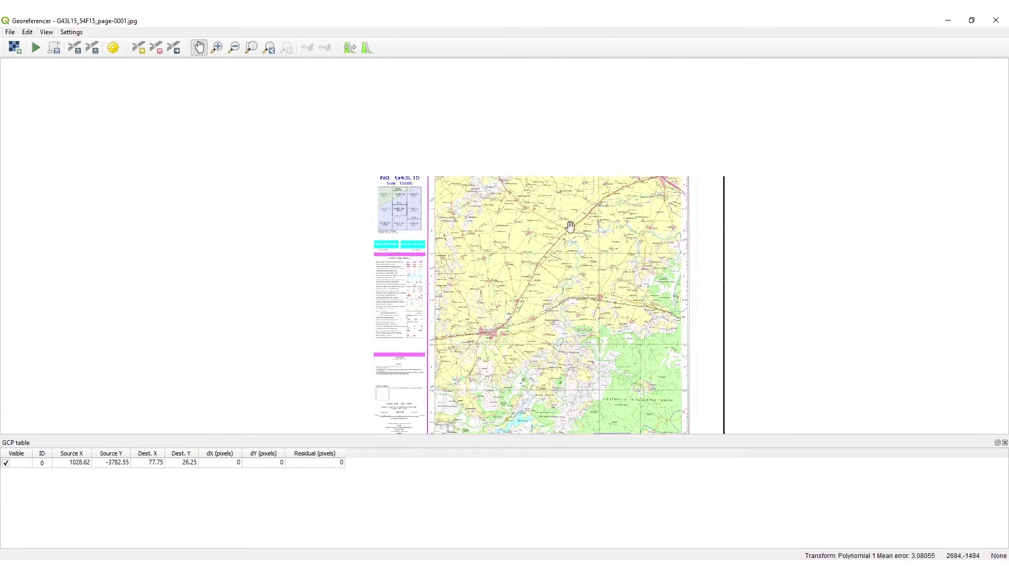
scroll(436, 159, "up", 5)
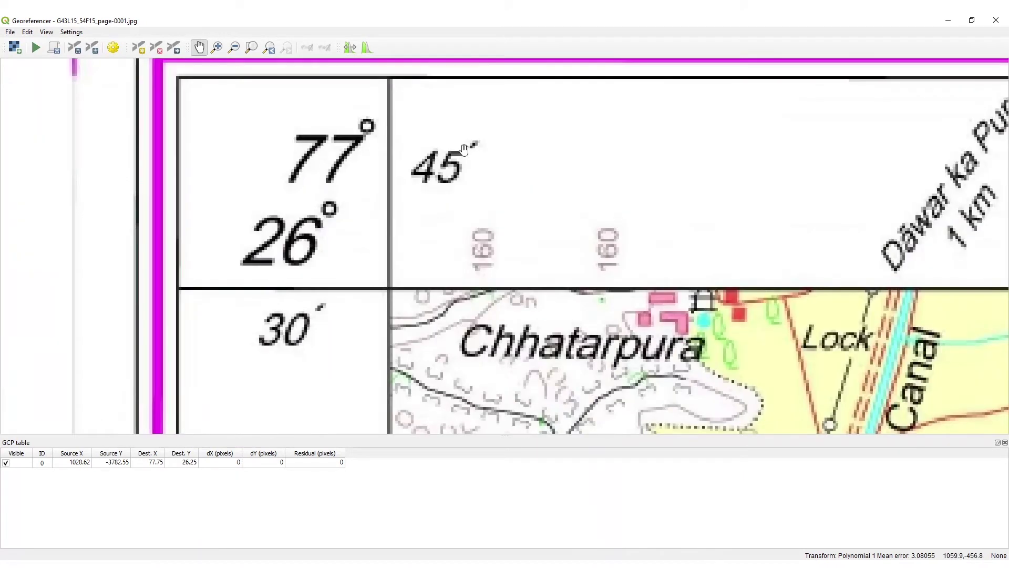
left_click(139, 47)
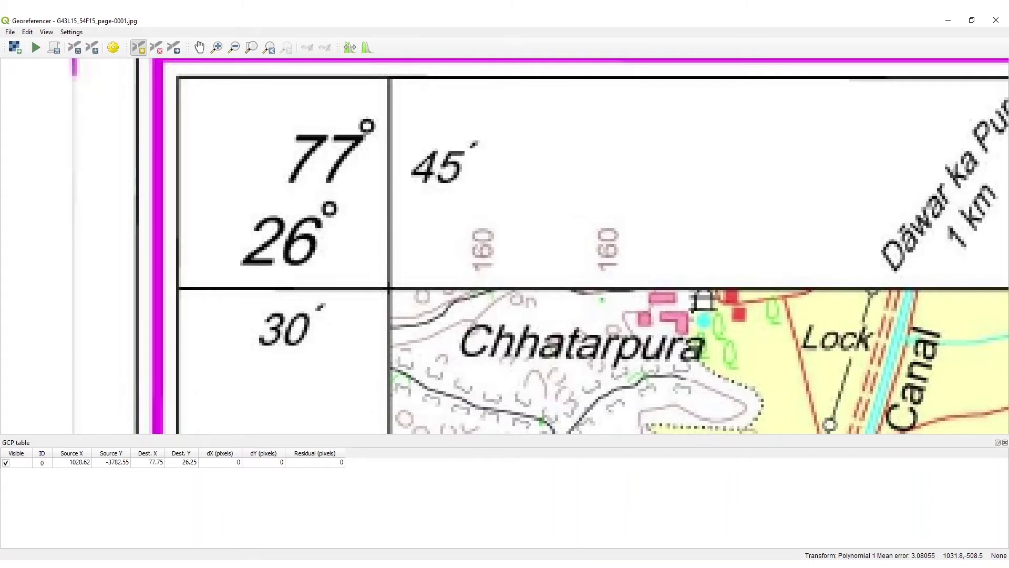
left_click(389, 288)
left_click_drag(621, 153, 573, 190)
left_click(536, 227)
type("77 45")
left_click(682, 229)
type("26 30")
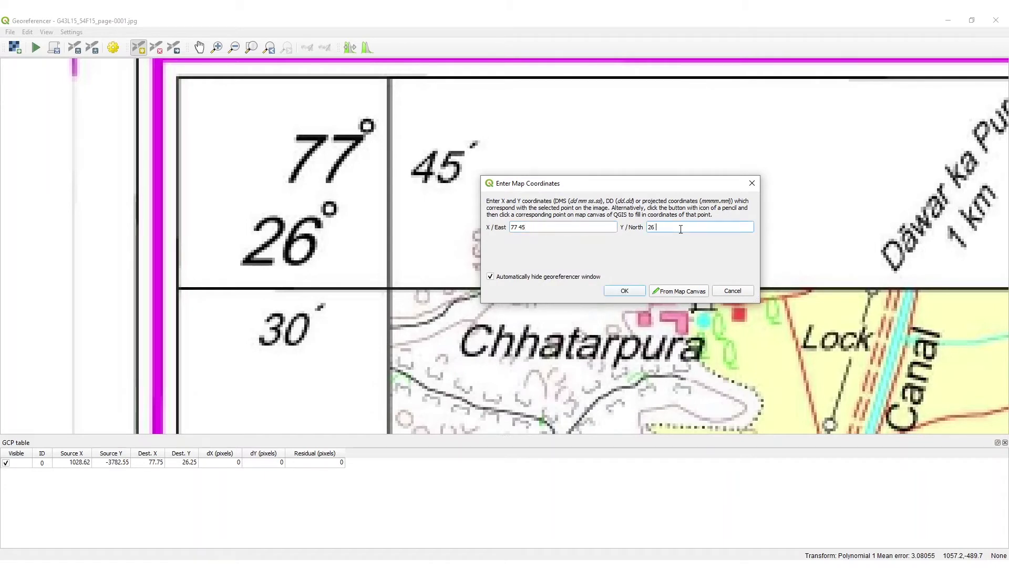
left_click(624, 290)
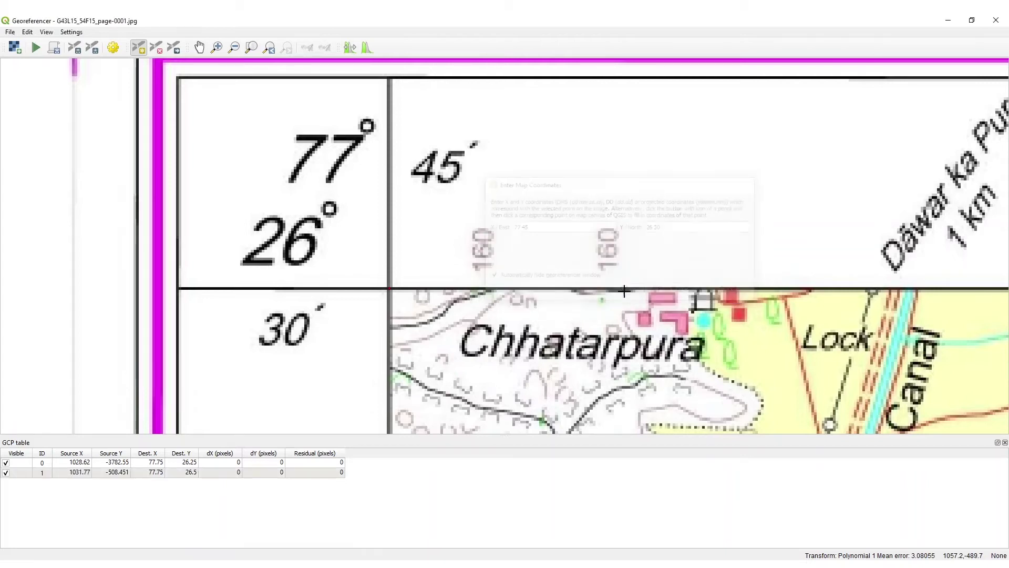
- Add a control point at the map frame's upper-right grid corner with X/East 78 0 and Y/North 26 30
scroll(400, 315, "down", 5)
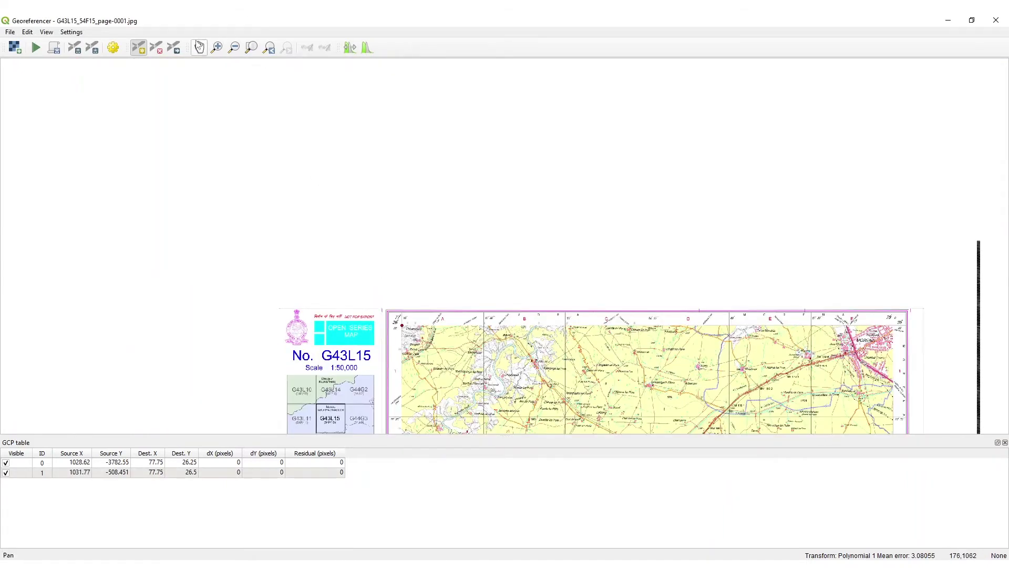
left_click(199, 47)
scroll(933, 339, "up", 2)
scroll(896, 244, "up", 2)
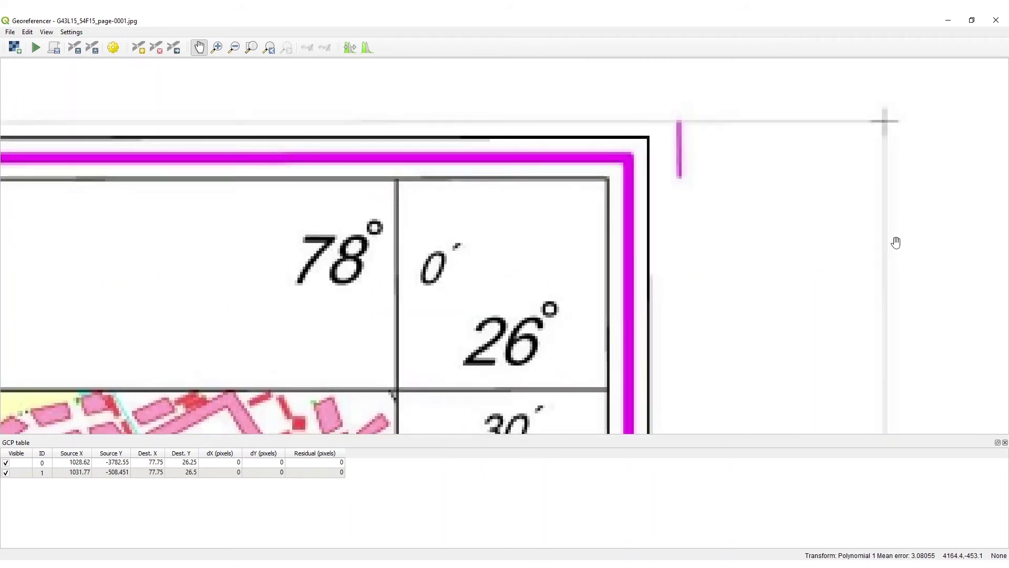
left_click_drag(667, 385, 628, 274)
left_click(138, 47)
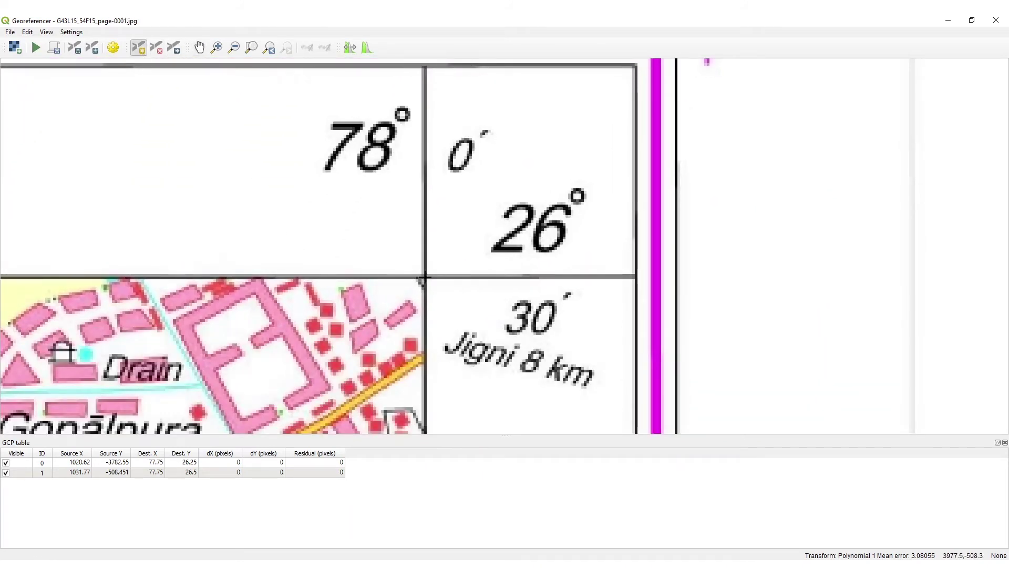
left_click(423, 278)
left_click_drag(578, 187, 691, 257)
left_click(652, 293)
type("78 0")
key("Tab")
type("26 30")
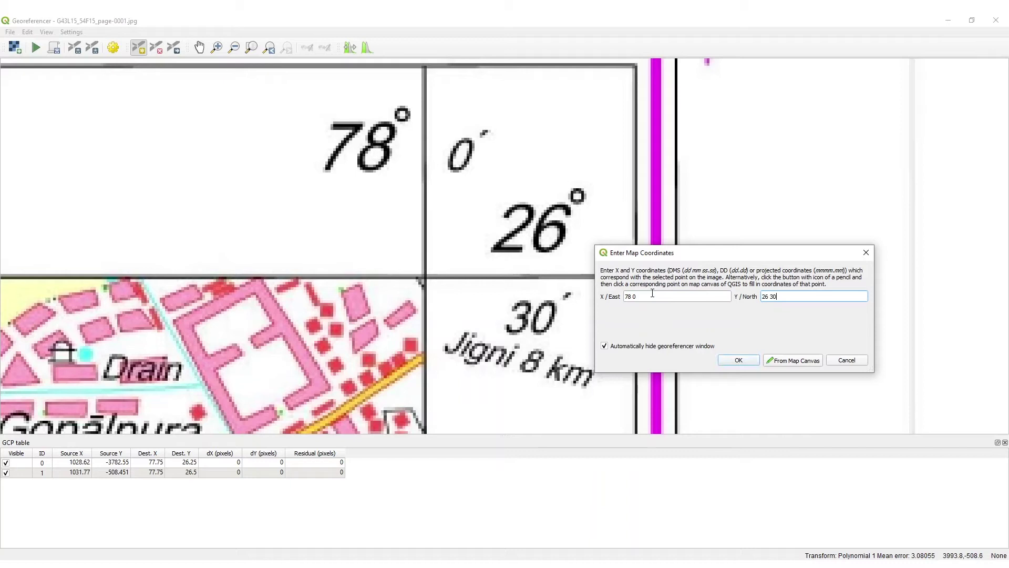
left_click(738, 361)
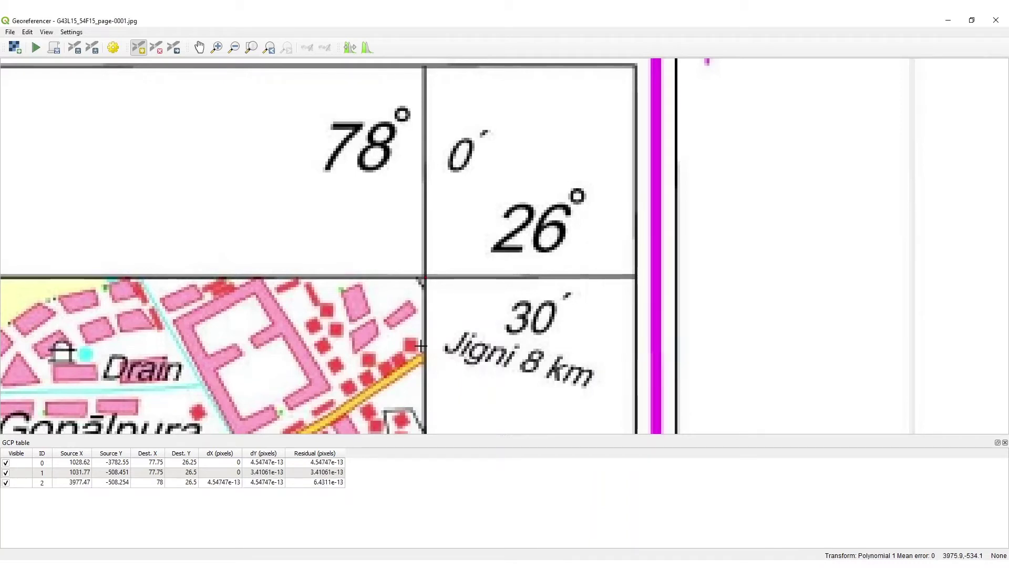
- Add a control point at the map frame's lower-right grid corner with X/East 78 0 and Y/North 26 15
scroll(421, 347, "down", 5)
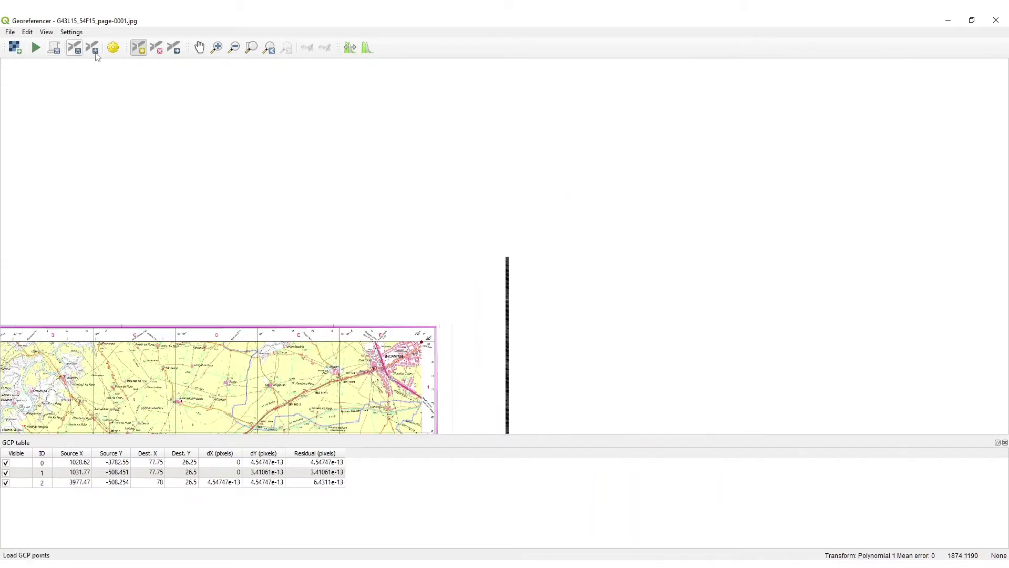
left_click(199, 47)
left_click_drag(501, 416, 657, 27)
left_click_drag(597, 361, 554, 159)
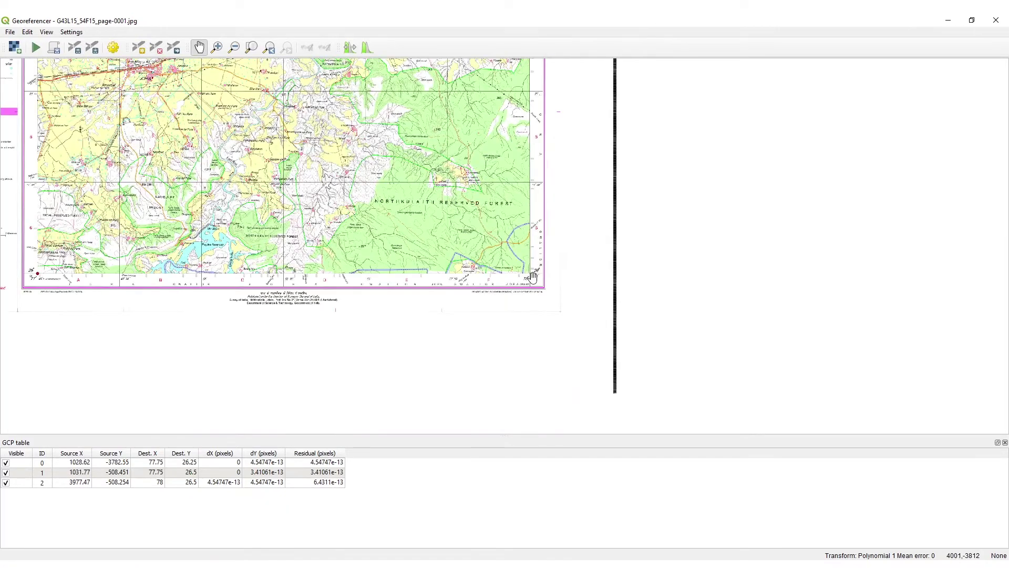
scroll(535, 277, "down", 4)
scroll(532, 276, "up", 3)
scroll(547, 279, "up", 3)
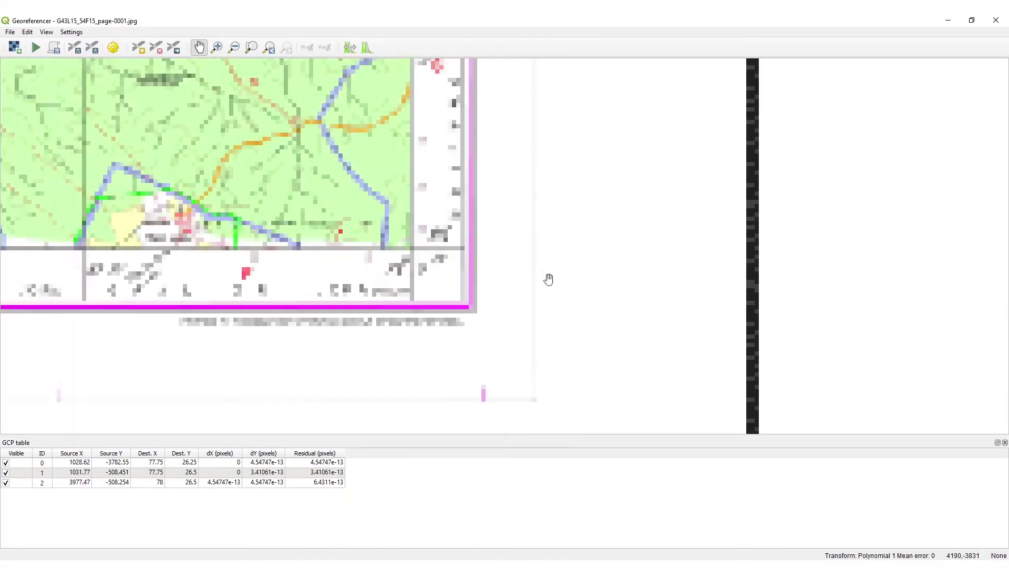
scroll(379, 214, "up", 1)
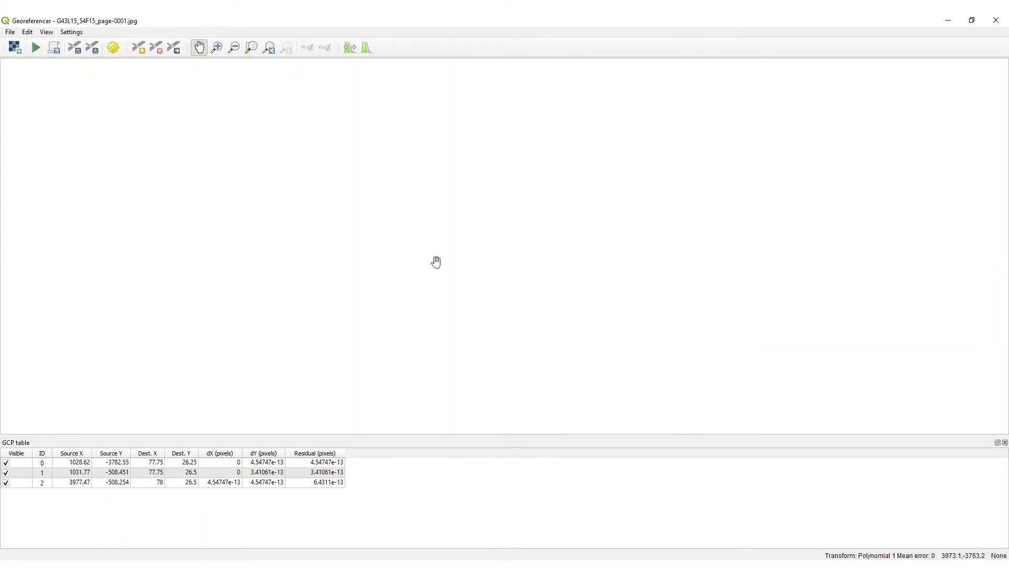
scroll(441, 293, "up", 1)
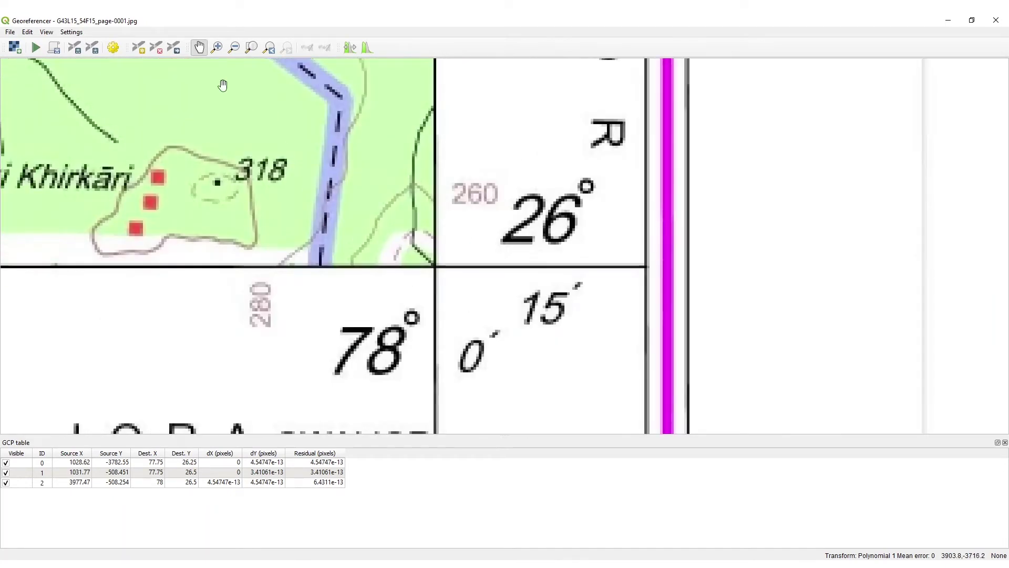
left_click(139, 47)
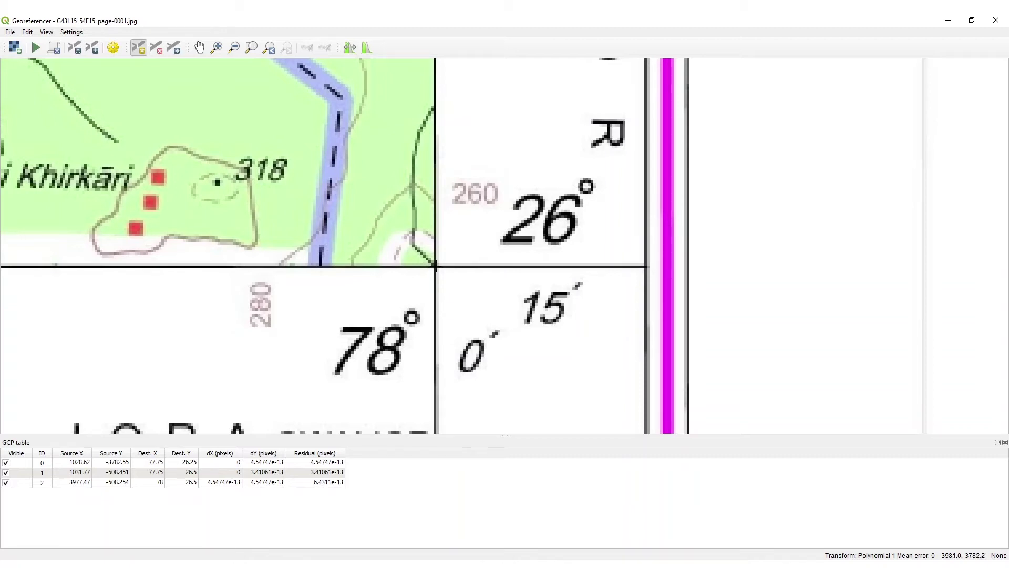
left_click(435, 266)
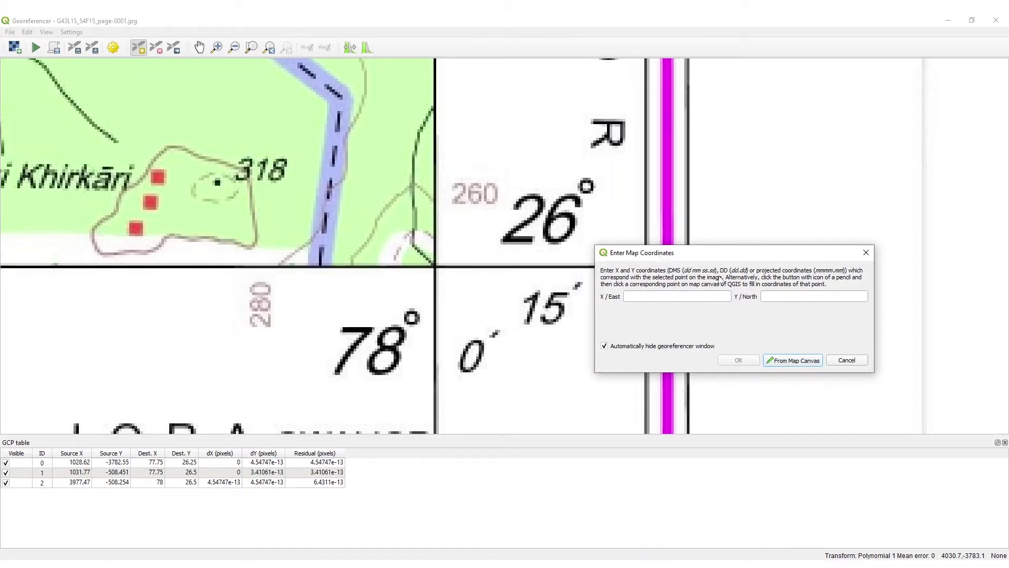
left_click(670, 297)
type("78 0")
key("Tab")
type("26")
left_click(739, 361)
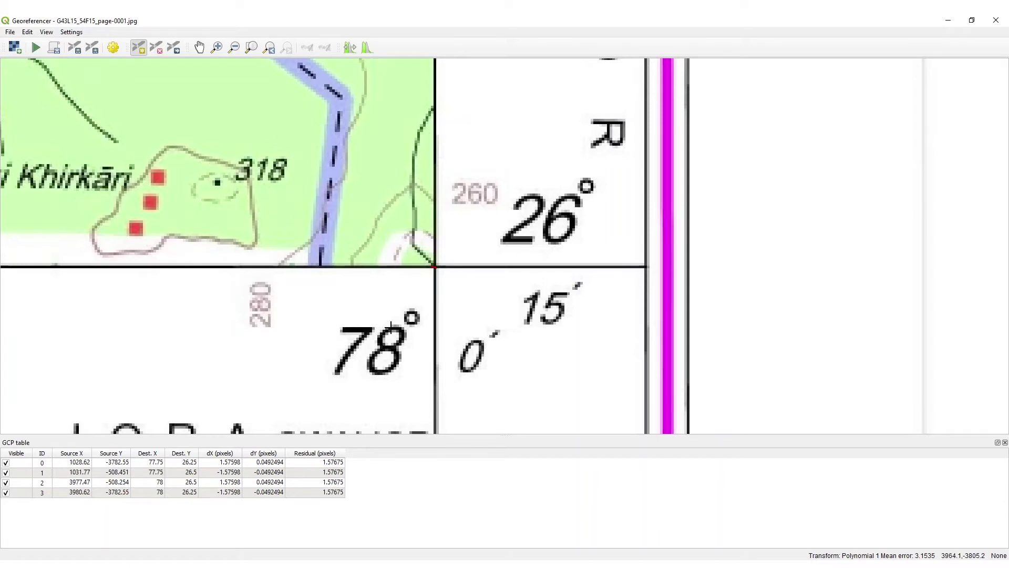
- Set the transformation's target SRS to Project CRS: EPSG:4326 - WGS 84 and run the georeferencing of the G43L15 toposheet
scroll(389, 326, "down", 1)
left_click(120, 49)
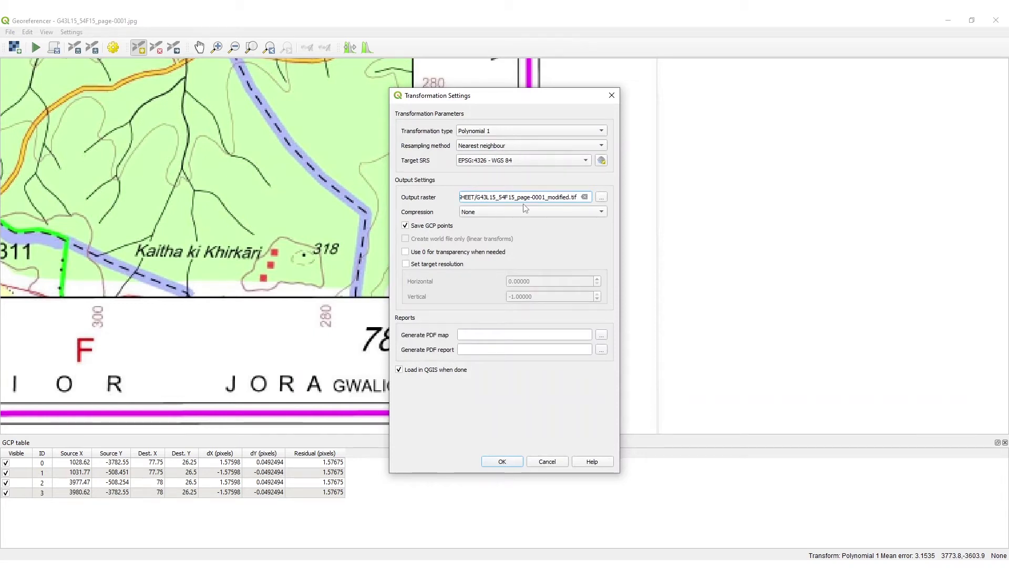
left_click(537, 163)
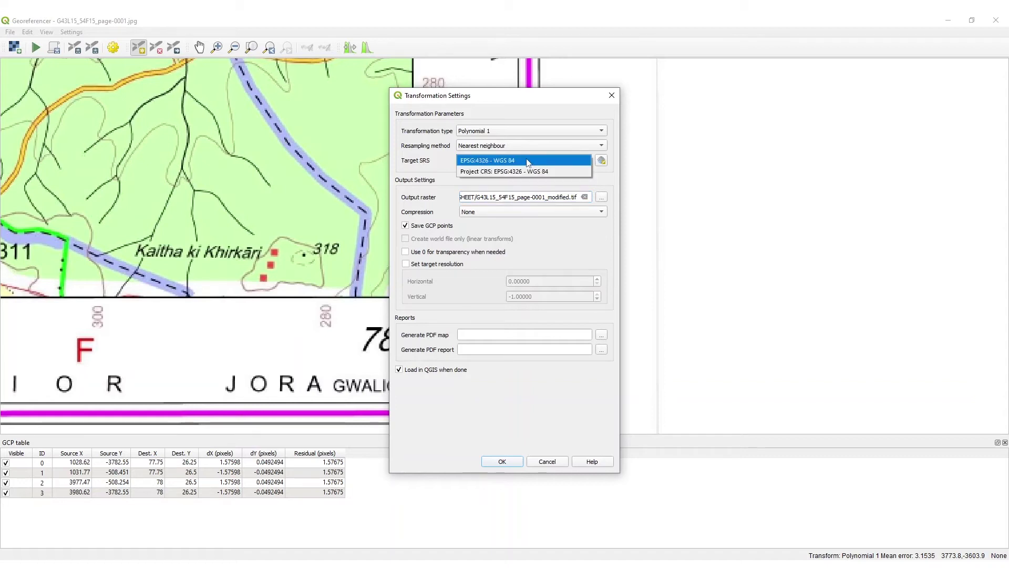
left_click(499, 173)
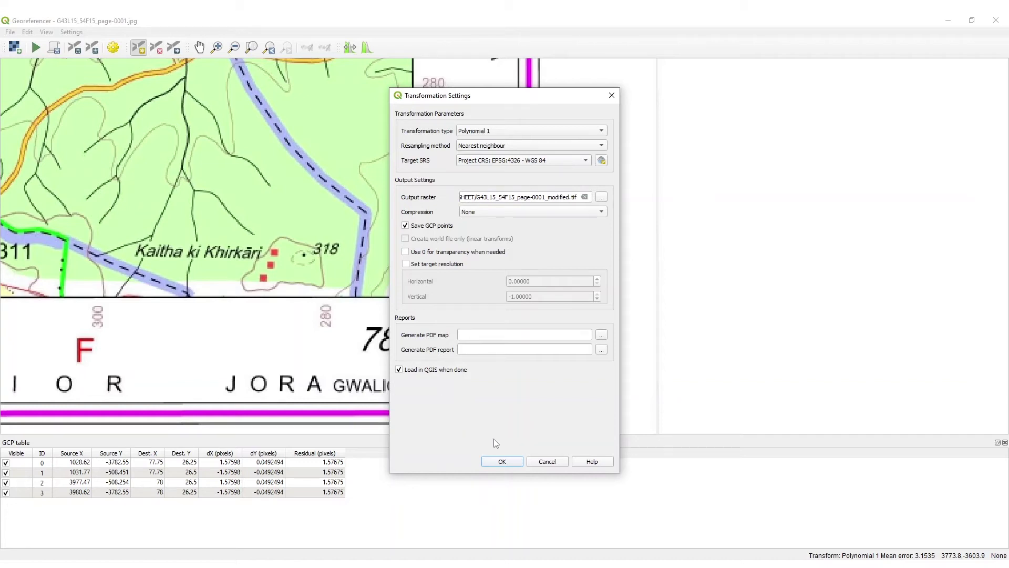
left_click(502, 461)
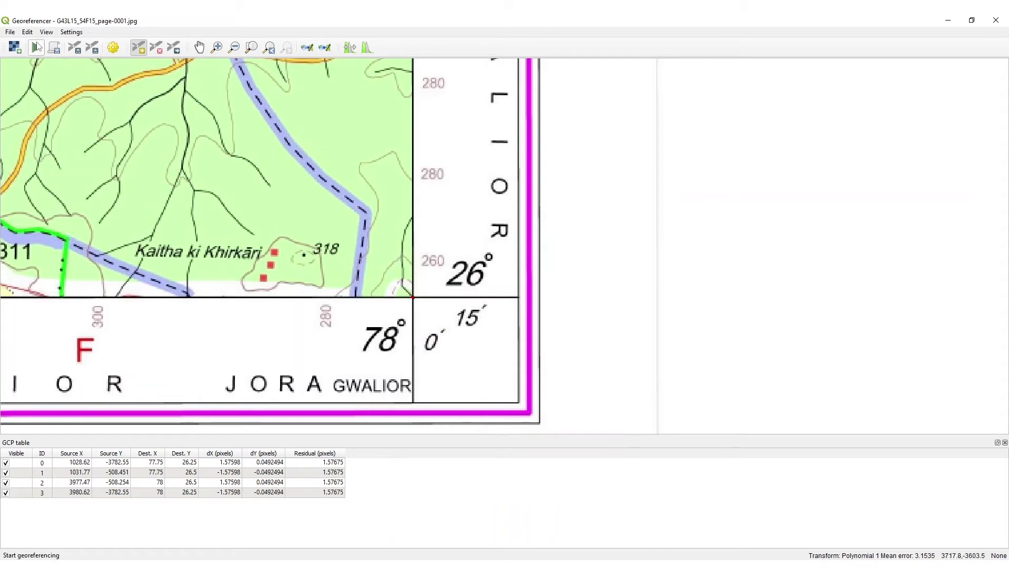
left_click(36, 47)
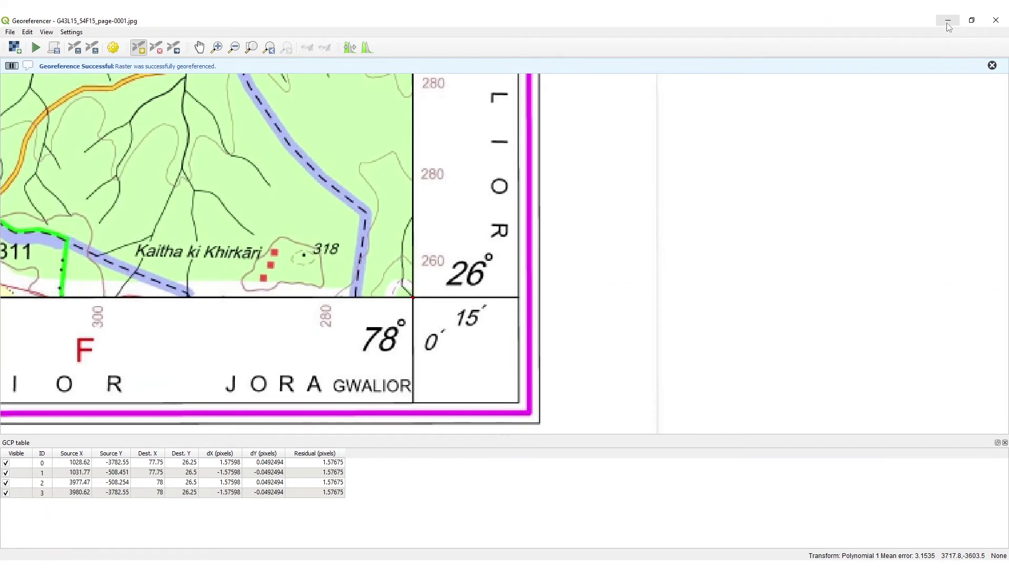
- Minimize the Georeferencer and examine how the georeferenced G43L15 and G43L12 toposheets are positioned relative to each other on the map canvas
left_click(948, 24)
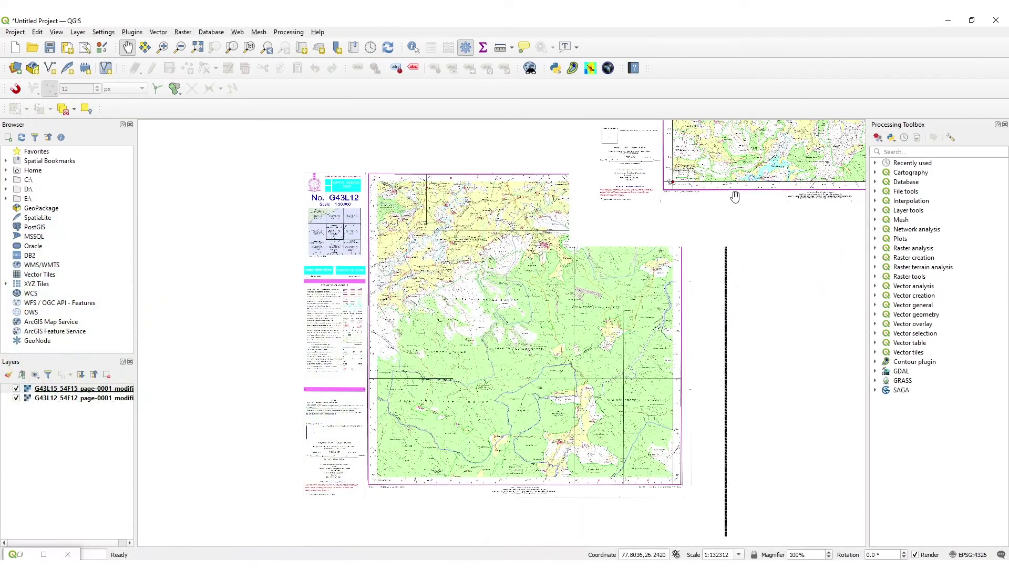
scroll(708, 331, "down", 3)
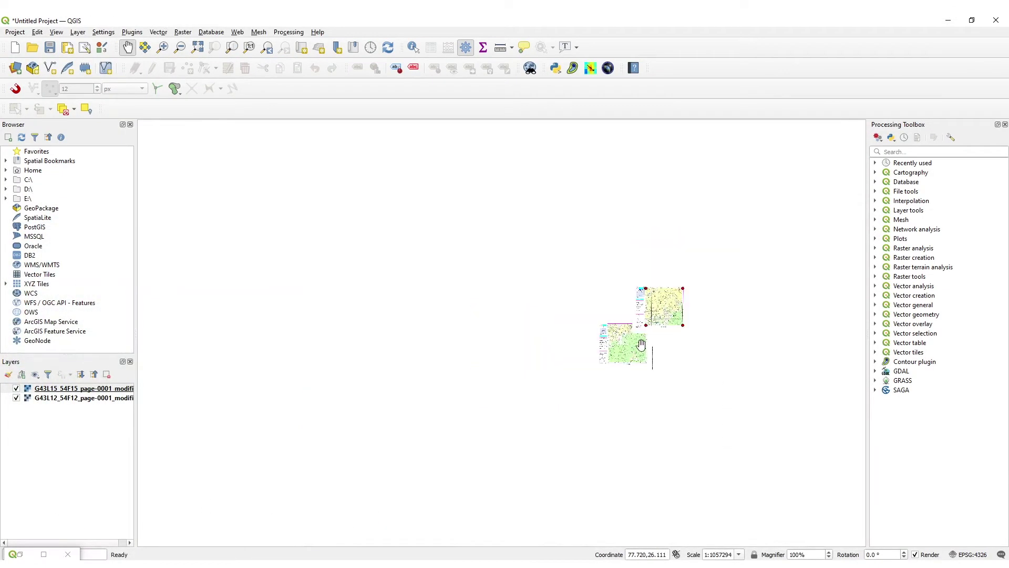
scroll(717, 336, "up", 1)
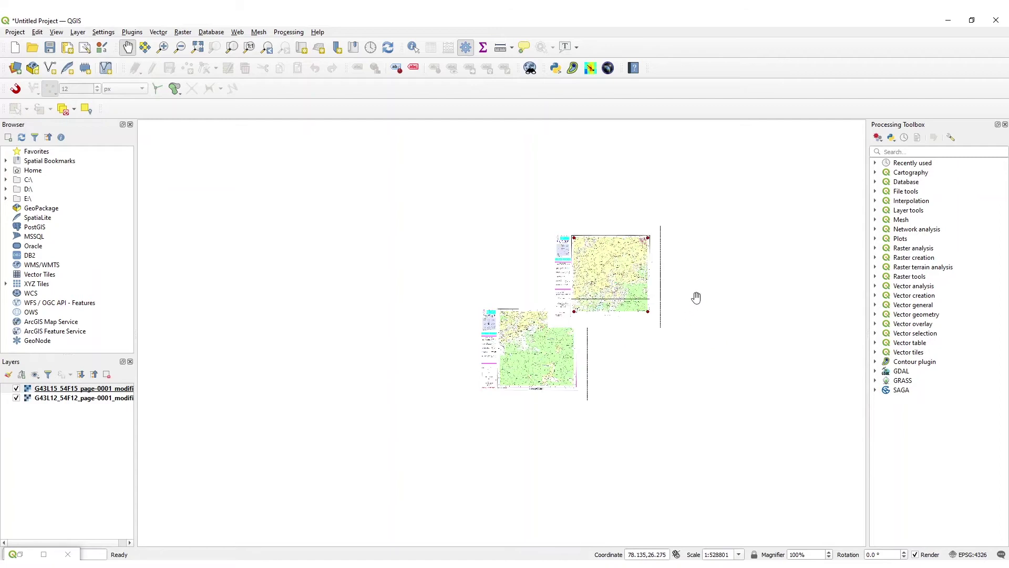
scroll(705, 285, "up", 1)
right_click(73, 390)
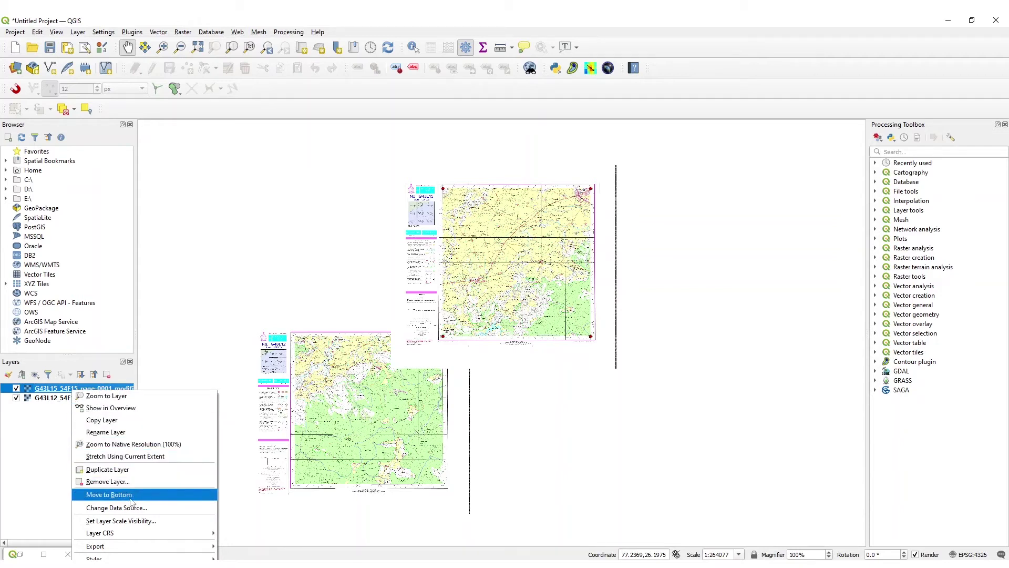
mouse_move(139, 545)
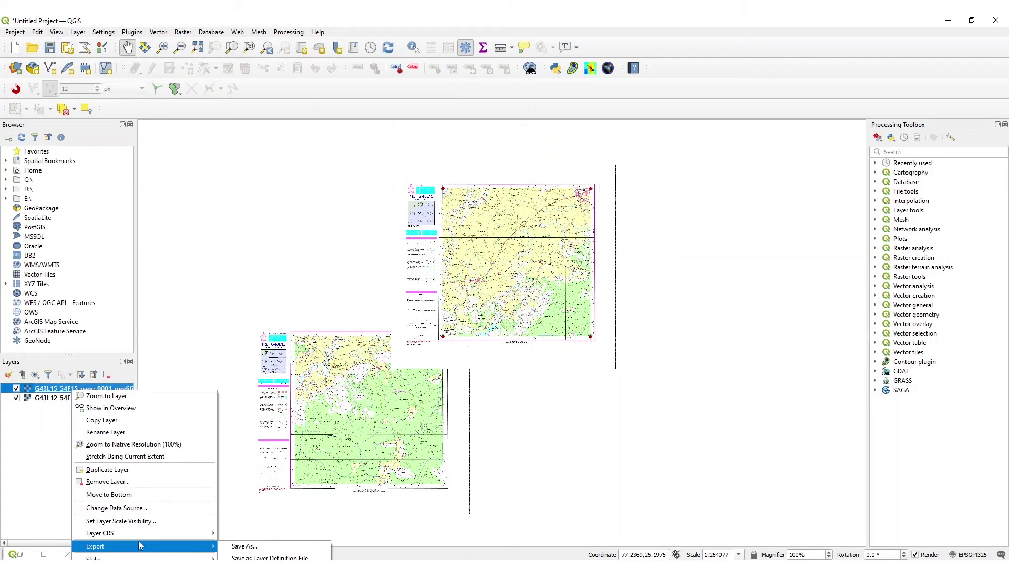
left_click(124, 396)
scroll(581, 405, "down", 1)
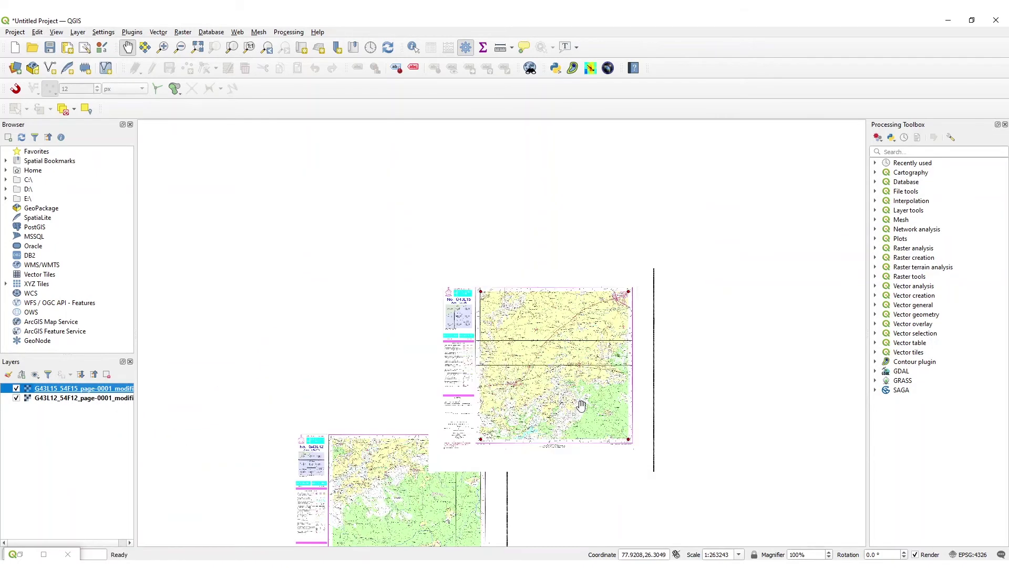
left_click_drag(570, 478, 579, 348)
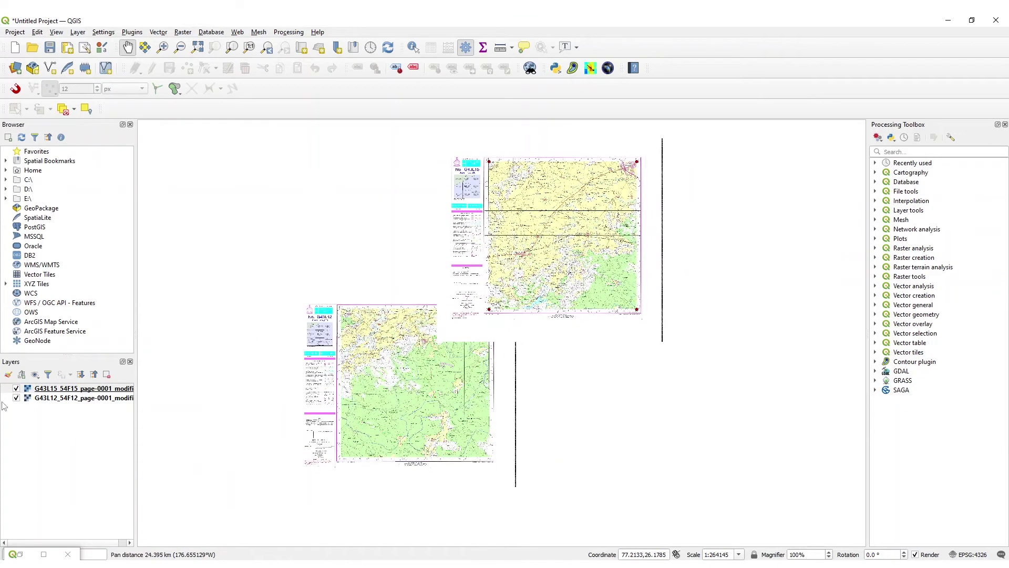
scroll(687, 166, "up", 1)
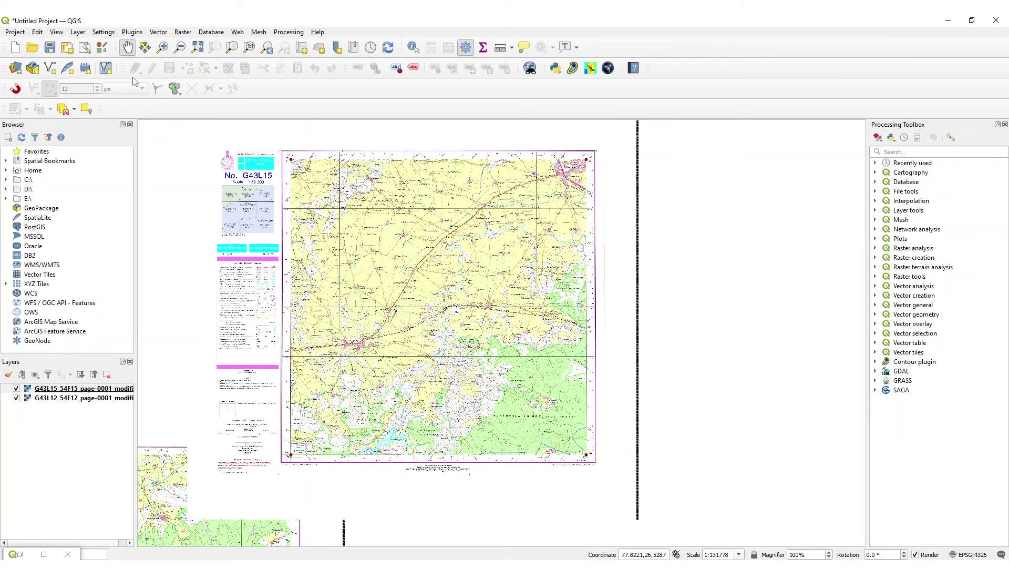
- Start a new shapefile layer with the file name POLYGON in the Ongoing Projects\MANREGA PROJECT\GWALIOR folder on drive D
left_click(78, 32)
mouse_move(221, 55)
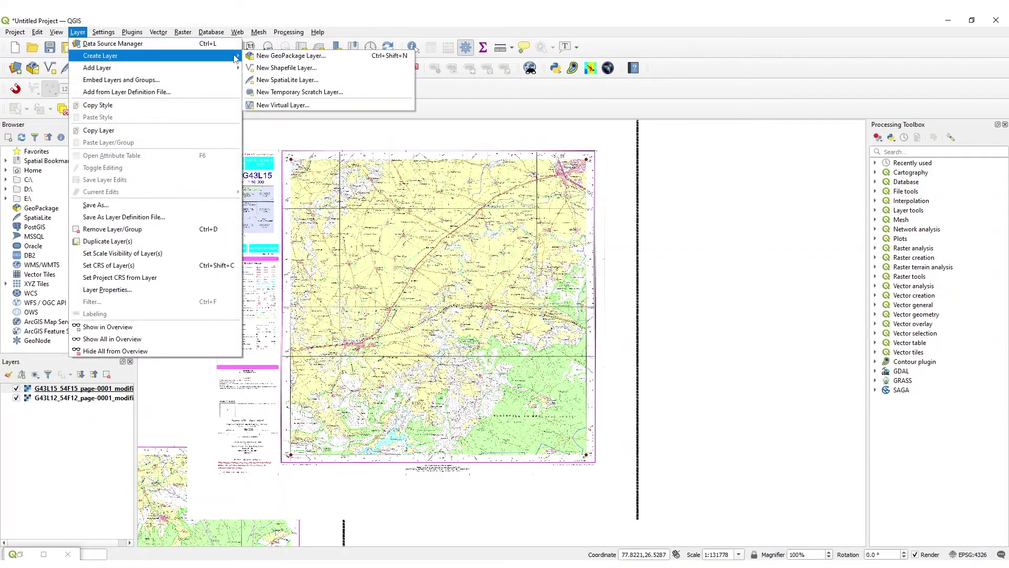
left_click(284, 70)
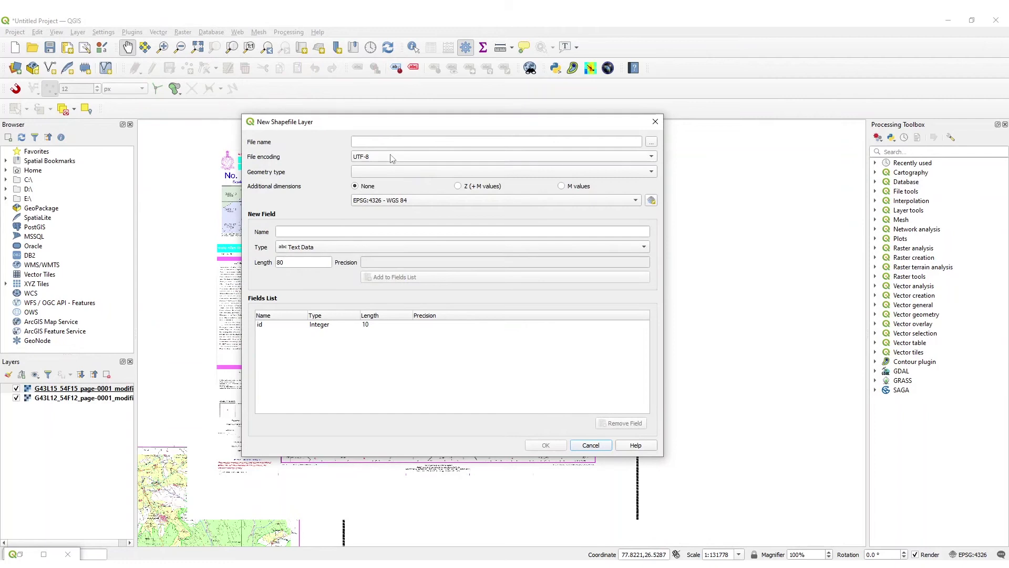
left_click(651, 142)
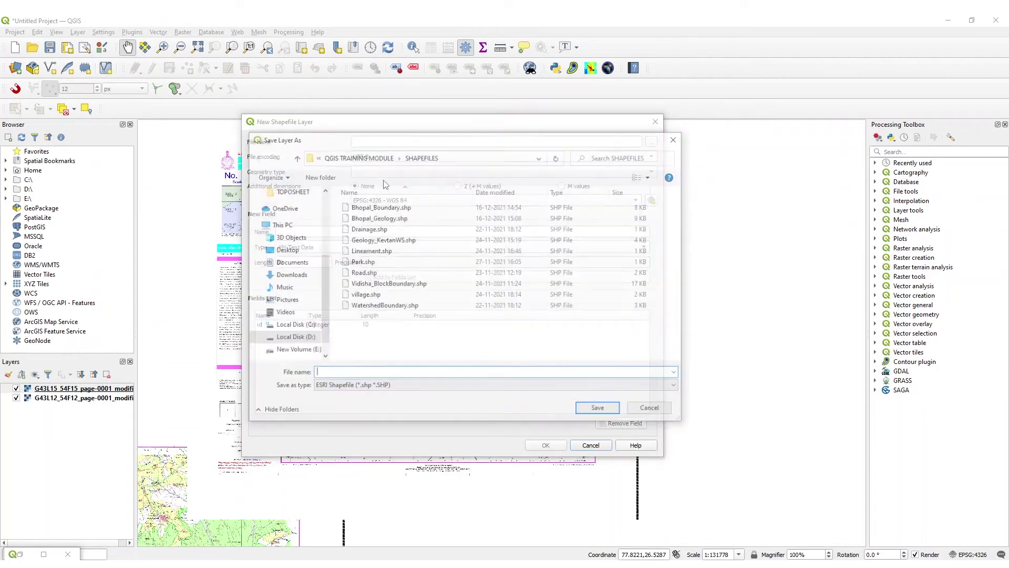
left_click(369, 157)
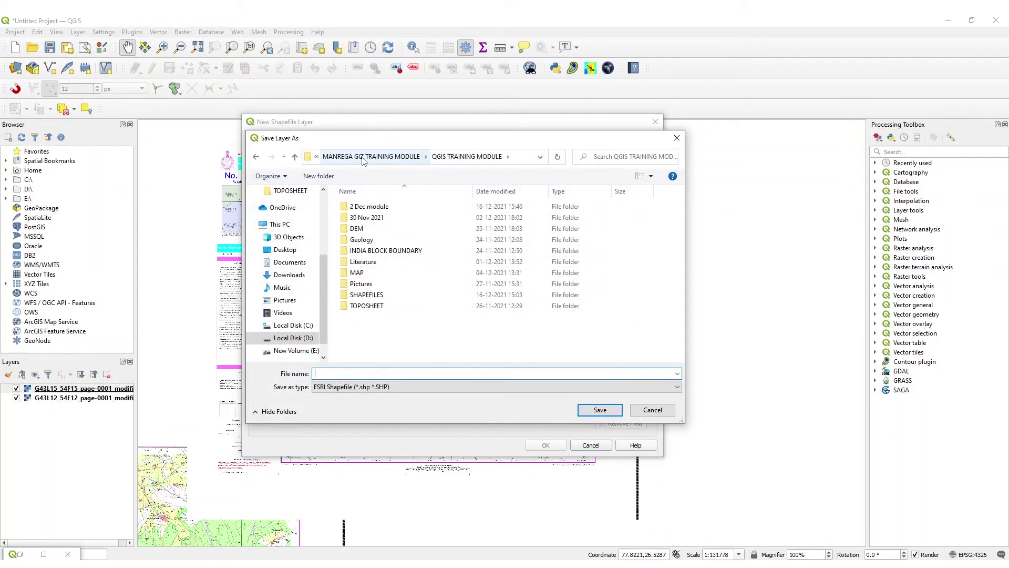
left_click(362, 159)
left_click(363, 158)
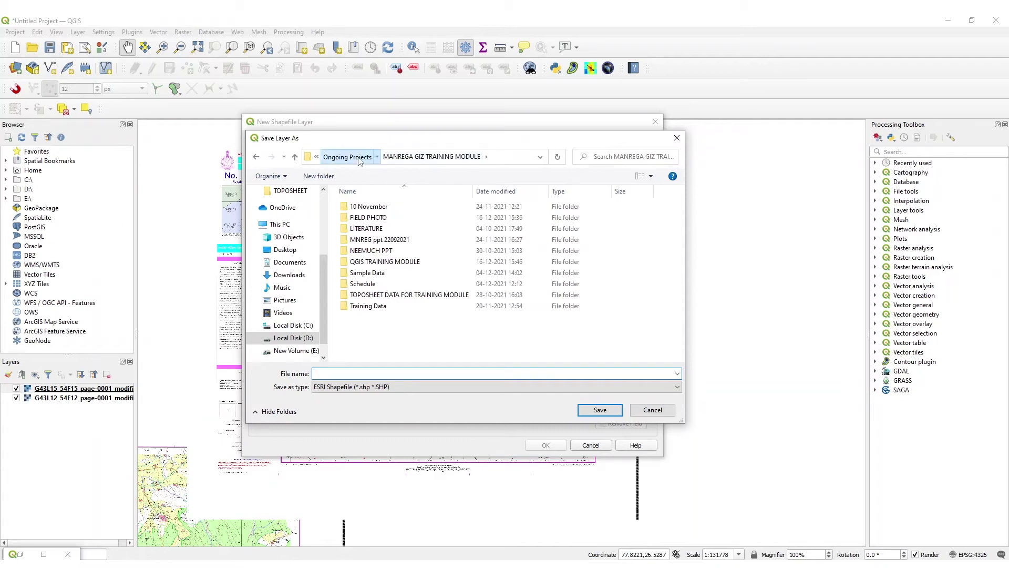
double_click(374, 317)
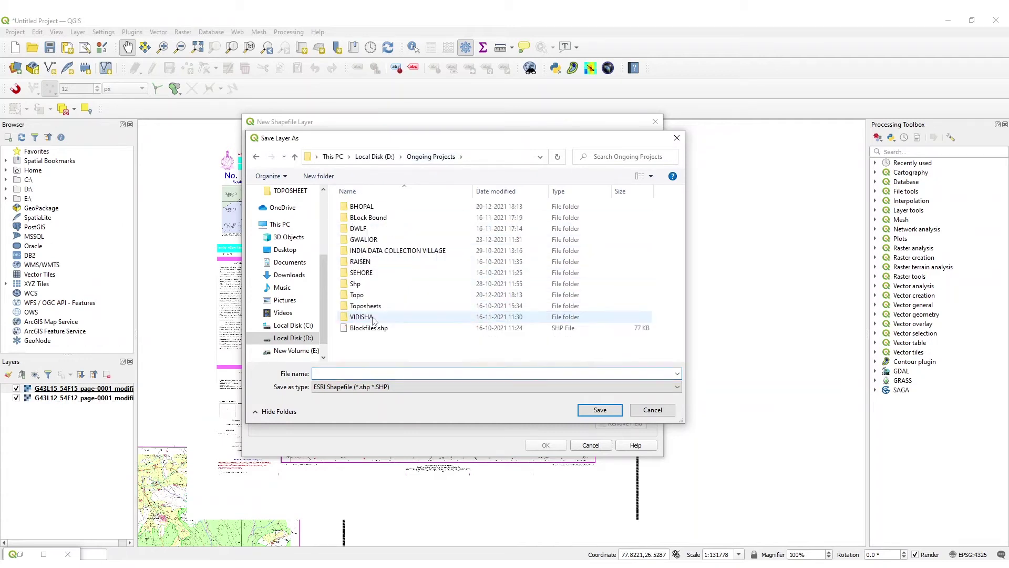
left_click(364, 240)
double_click(363, 240)
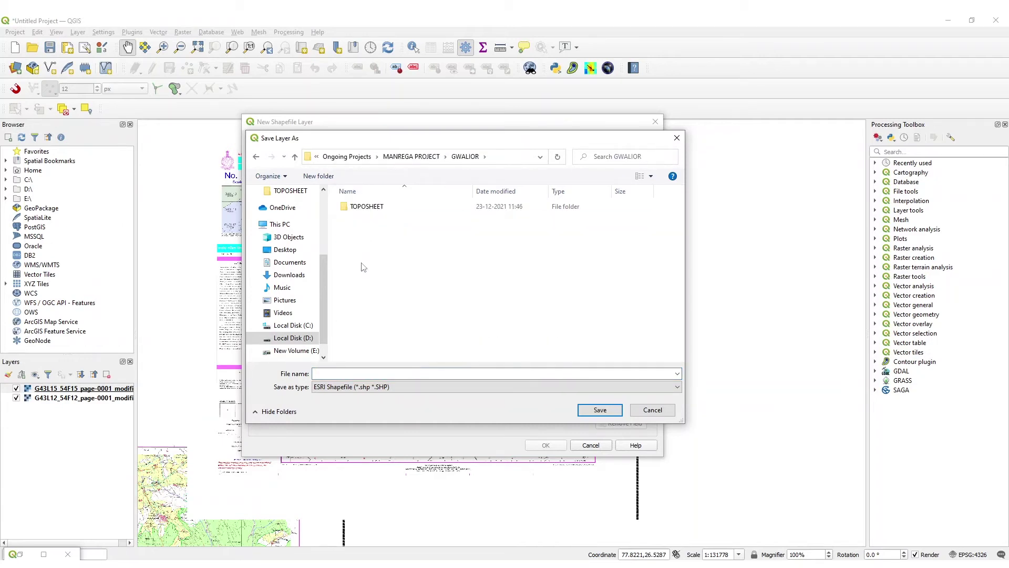
left_click(361, 372)
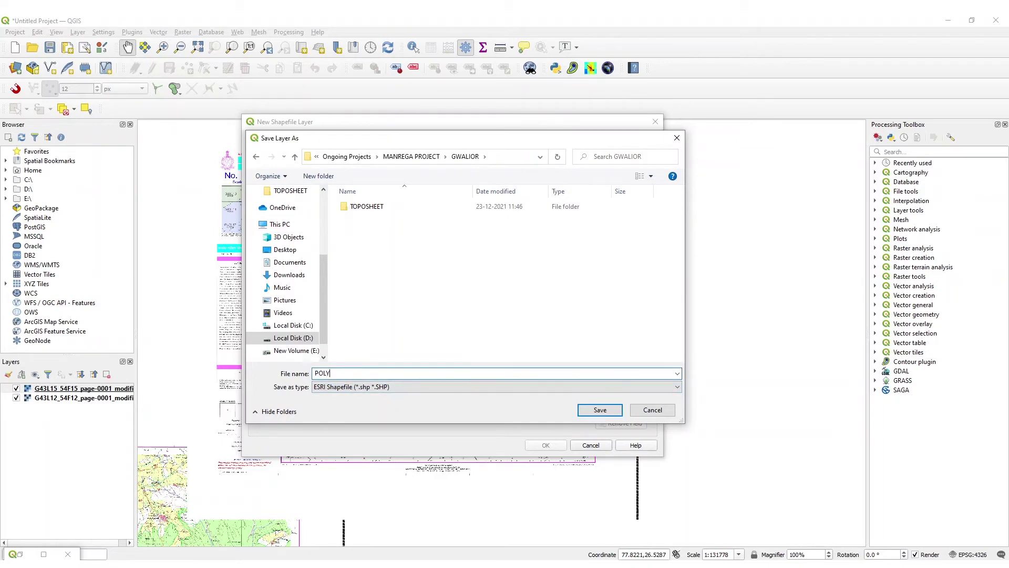
left_click(608, 415)
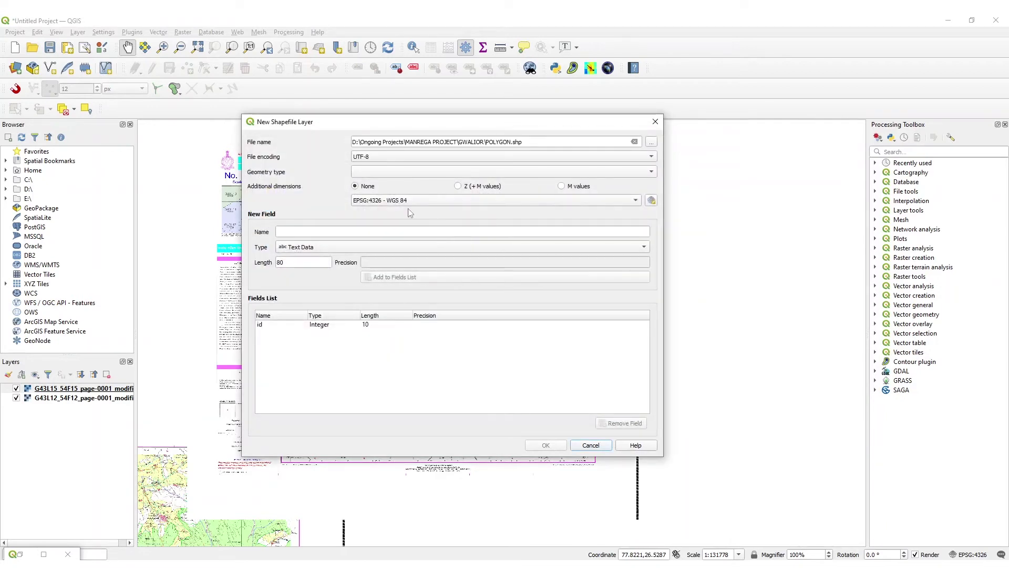
- Set the new shapefile's geometry type to Polygon and create the layer
left_click(391, 172)
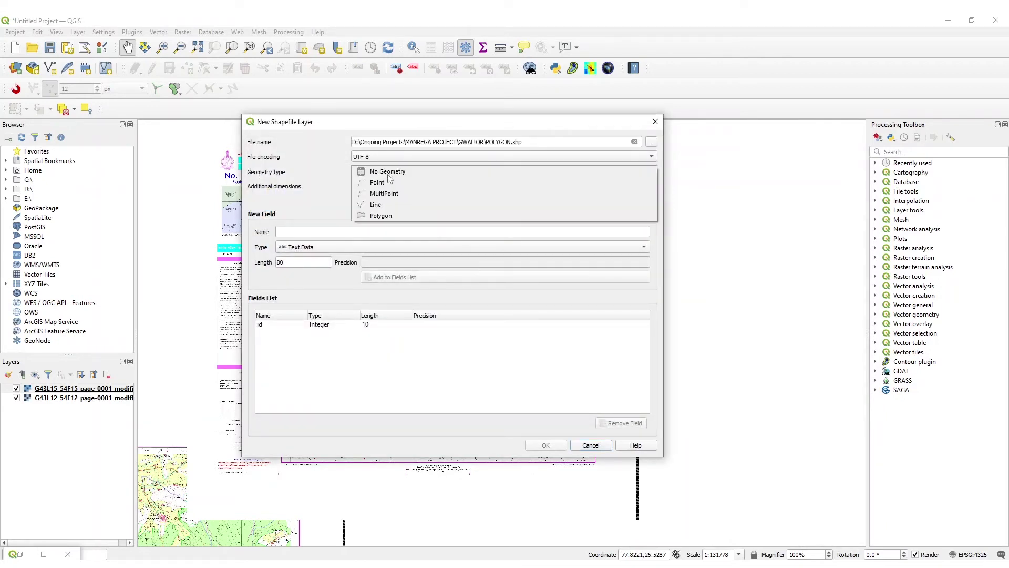
left_click(382, 216)
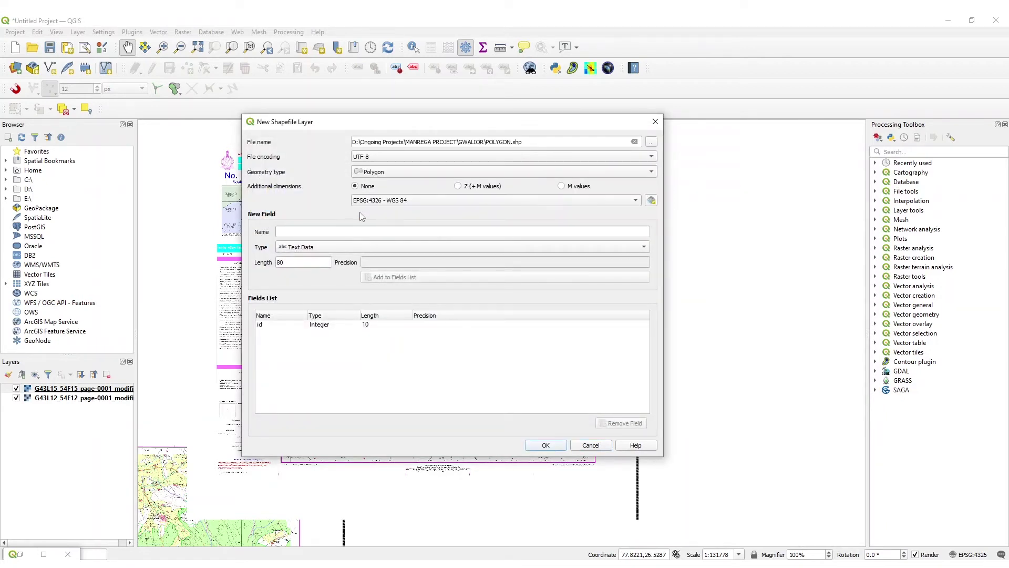
left_click(546, 445)
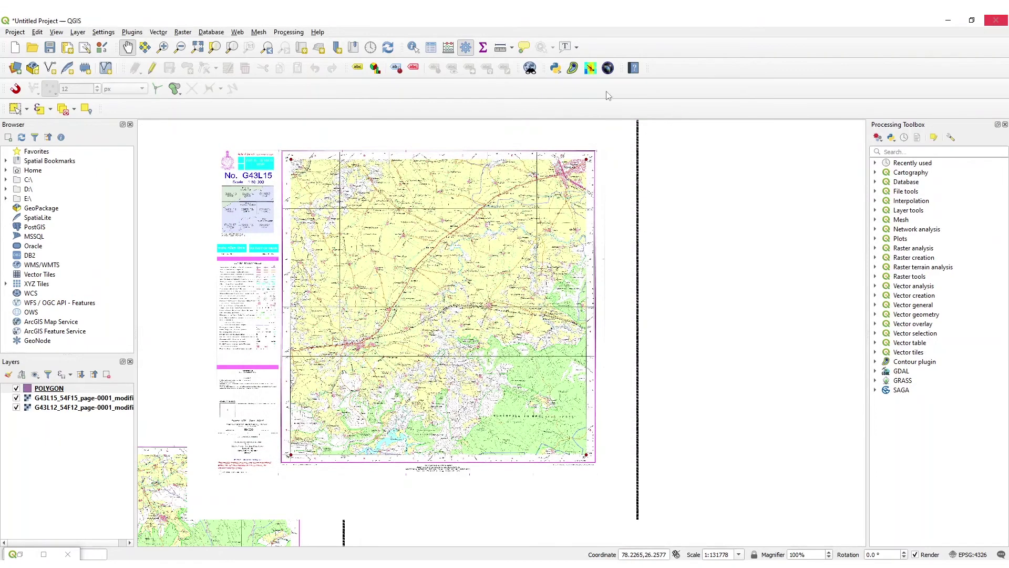
- Turn on editing for the POLYGON layer and change its symbol layer type to Outline: Simple Line
right_click(57, 391)
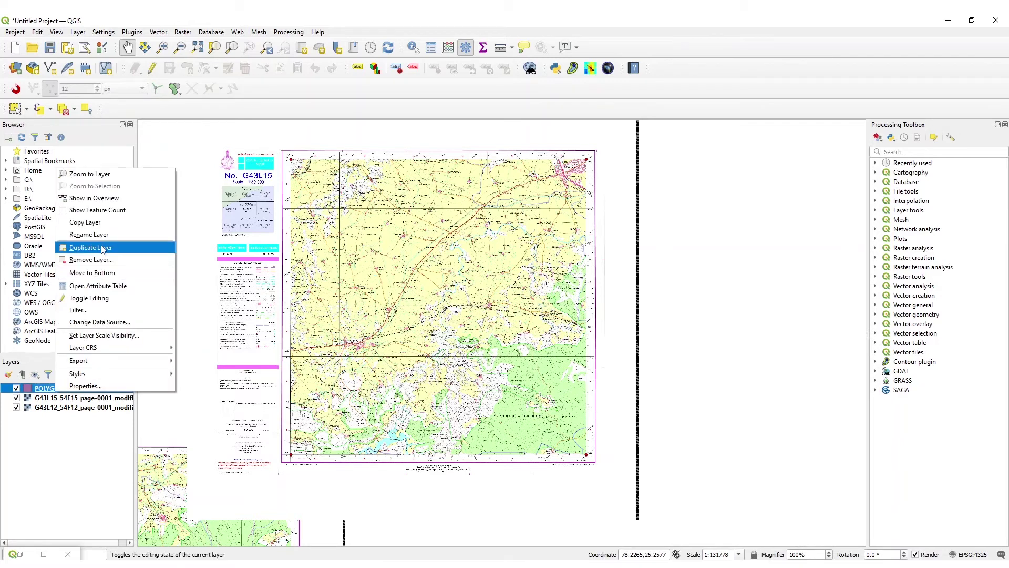
left_click(98, 301)
right_click(40, 392)
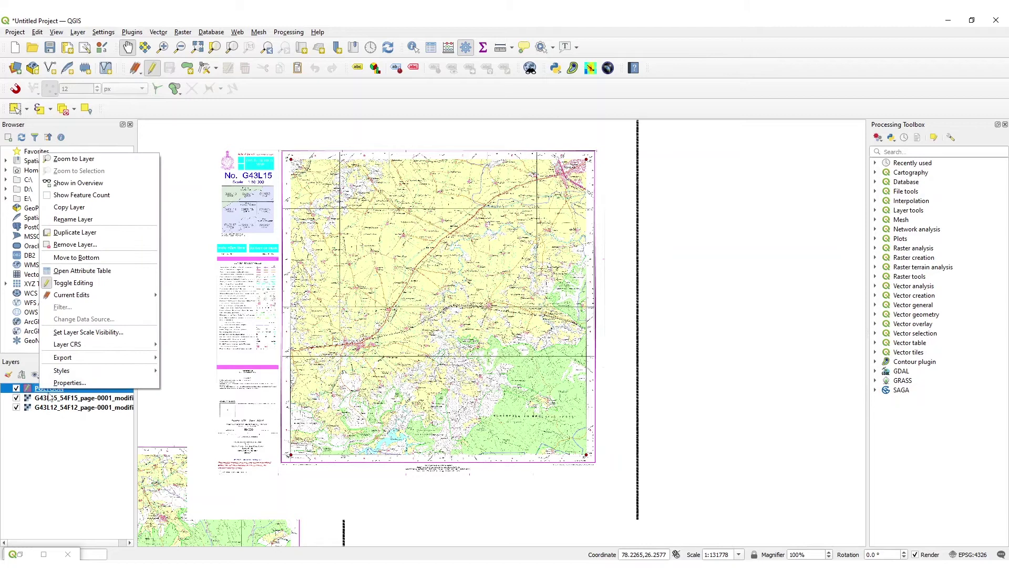
left_click(59, 384)
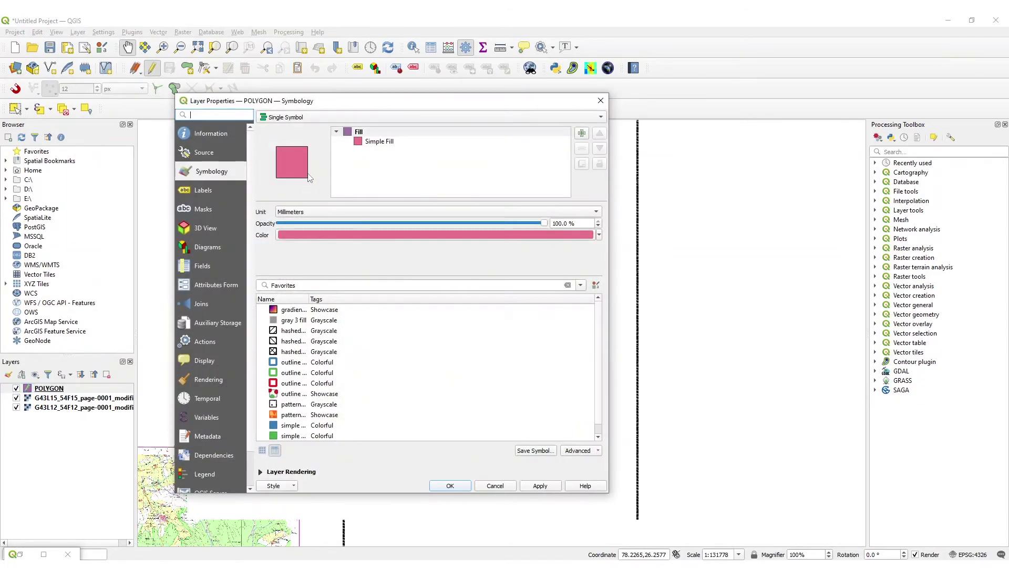
left_click(373, 141)
left_click(381, 213)
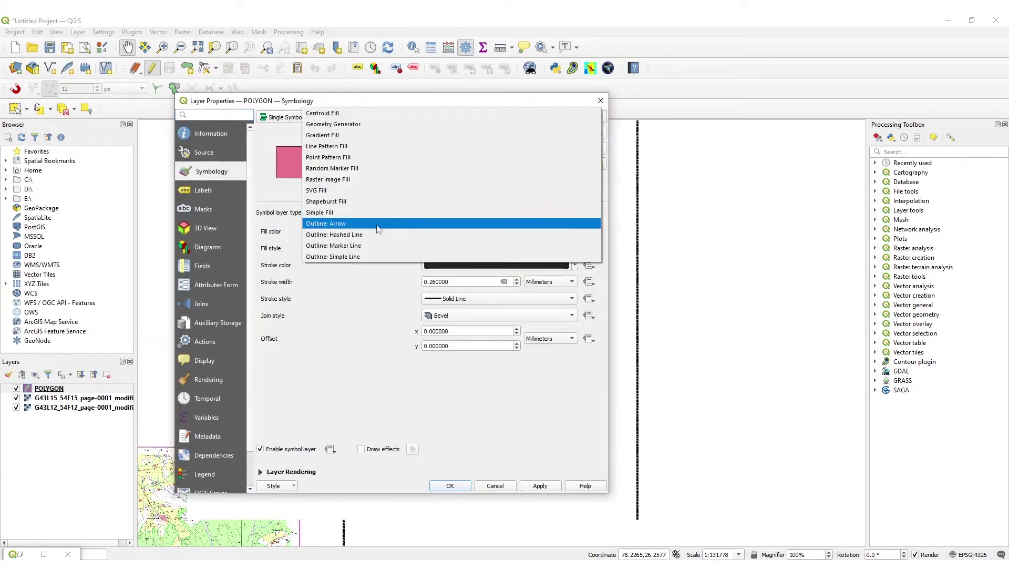
left_click(526, 254)
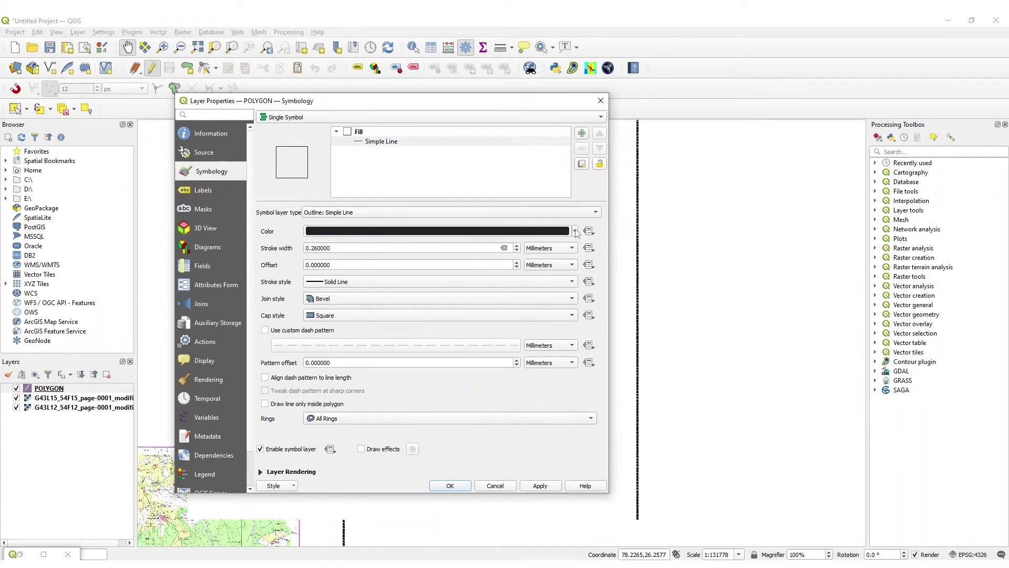
- Set the POLYGON outline's stroke width to 0.66 mm and its color to red, and apply the symbology
left_click(517, 245)
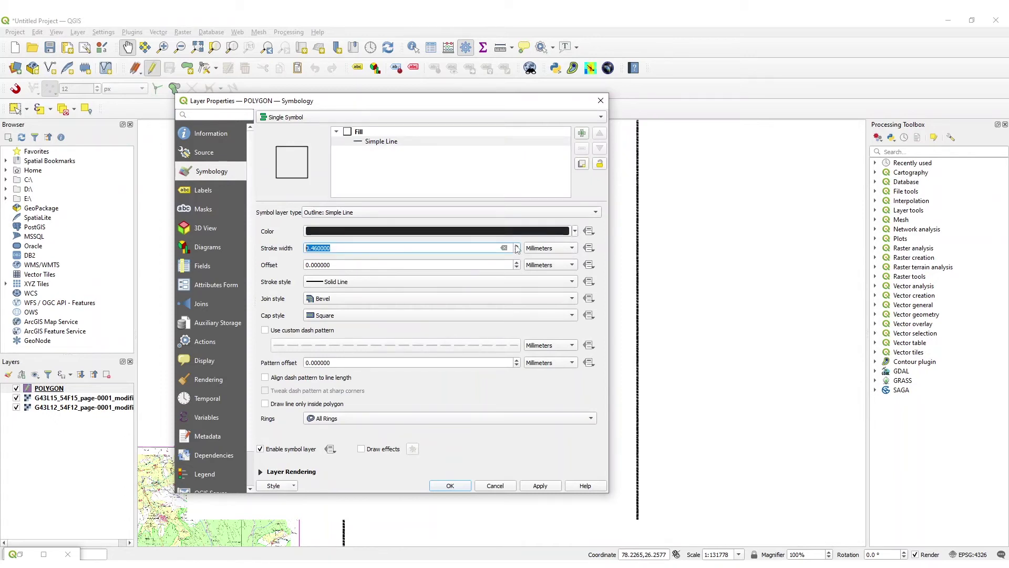
left_click(517, 245)
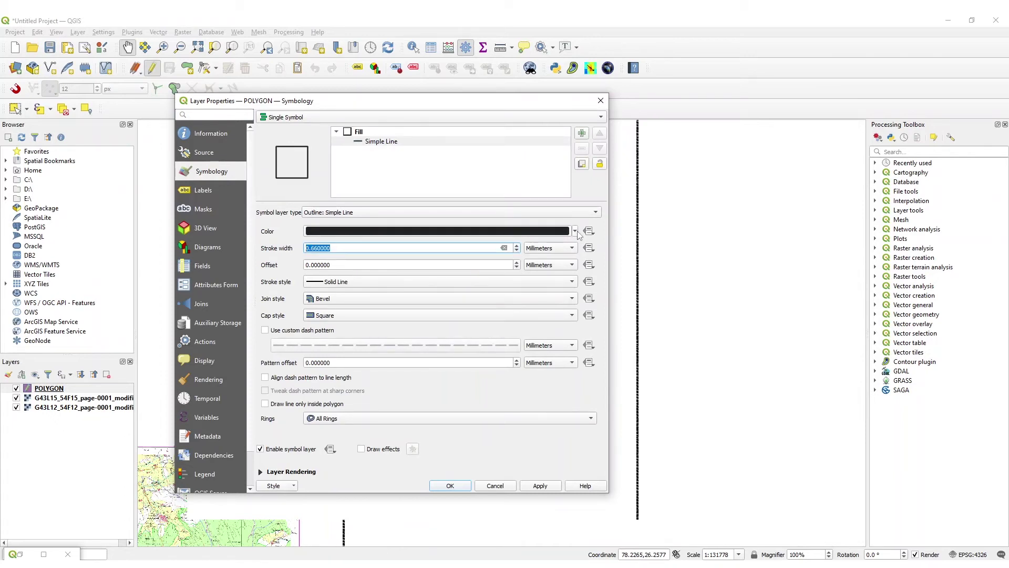
left_click(570, 231)
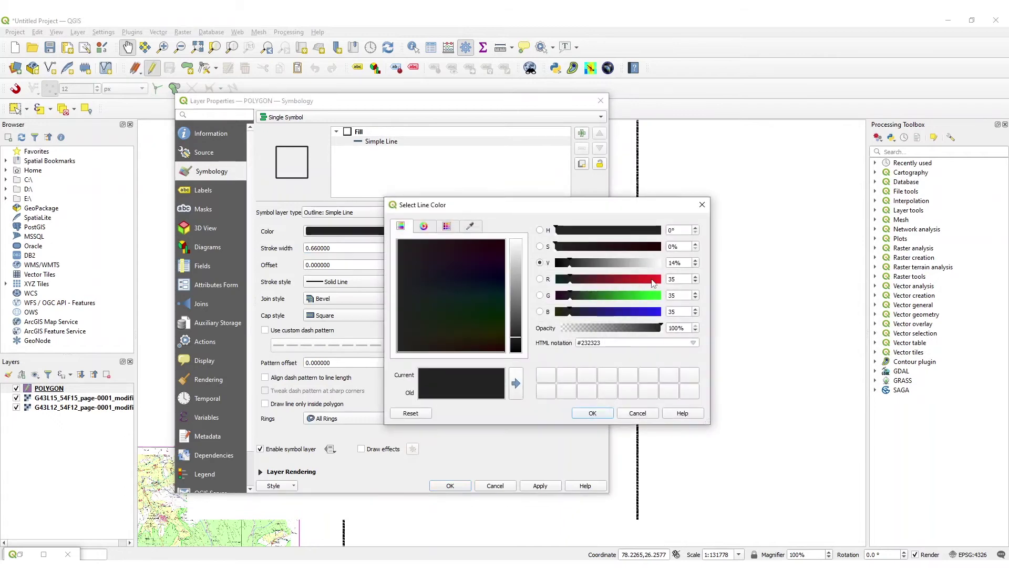
left_click(650, 279)
left_click(605, 412)
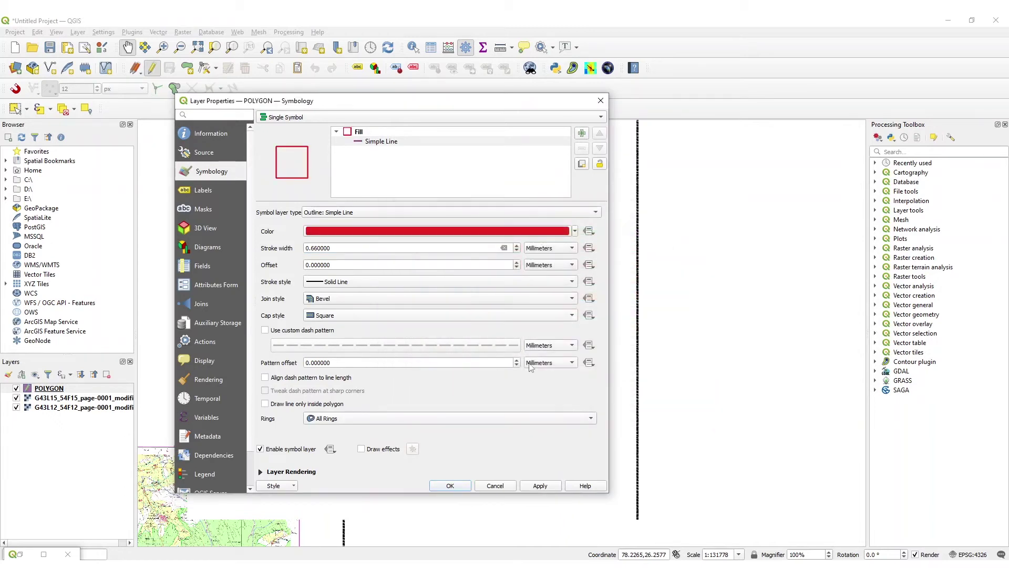
left_click(539, 484)
left_click(450, 485)
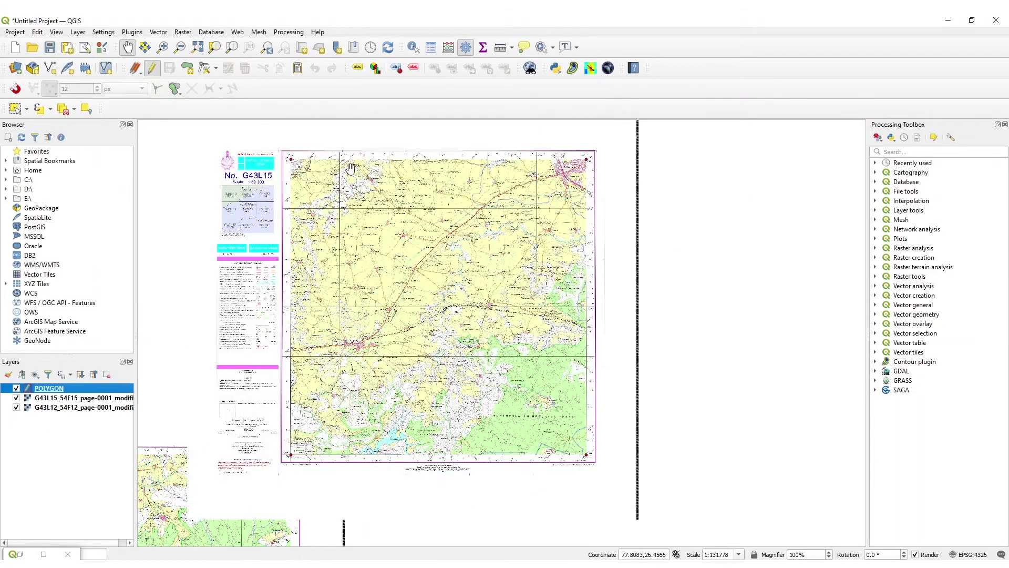
- Digitize a rectangular polygon in the POLYGON layer through the four corner points of the G43L15 map frame, leaving its id empty
left_click(187, 68)
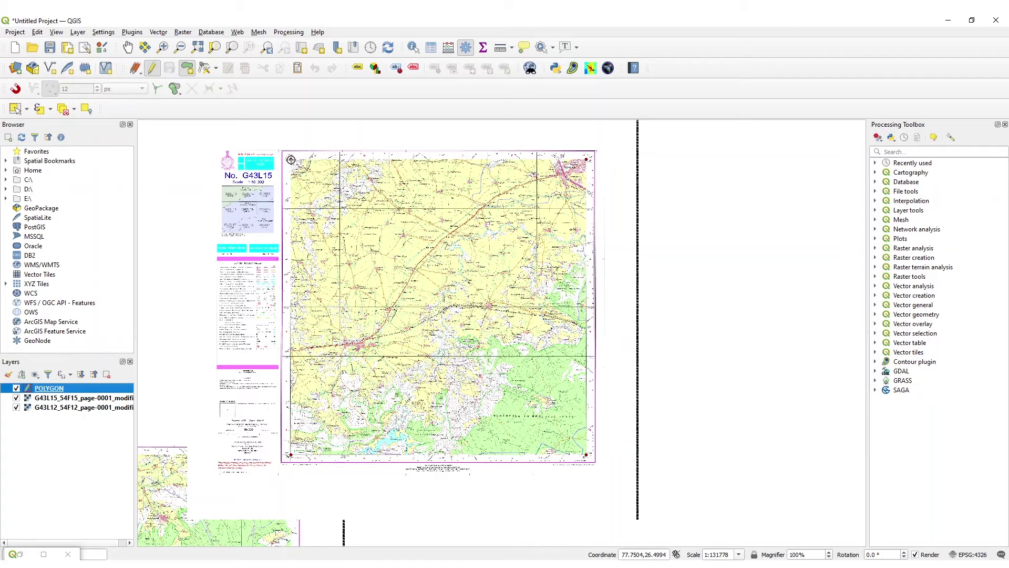
left_click(291, 160)
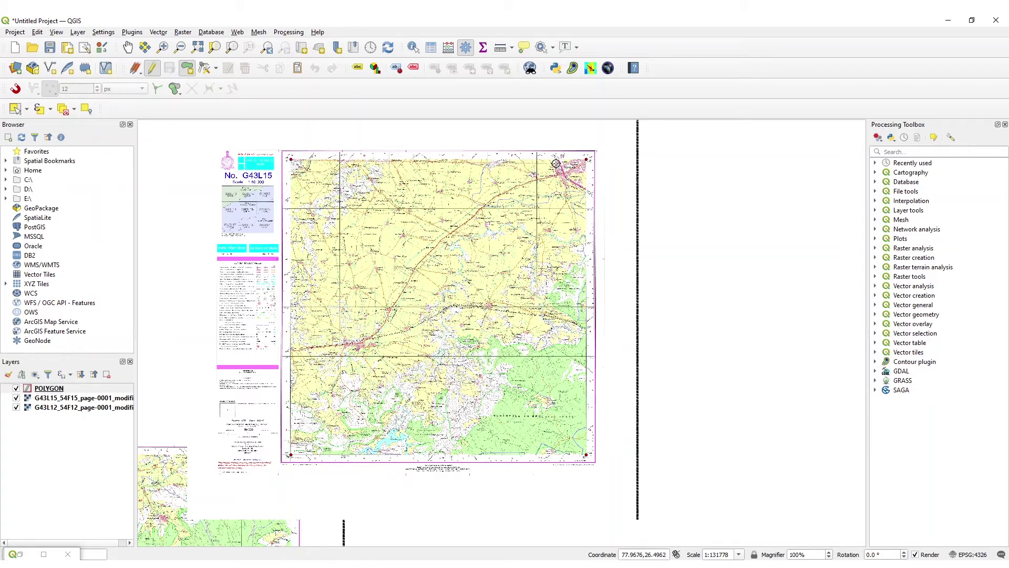
left_click(586, 159)
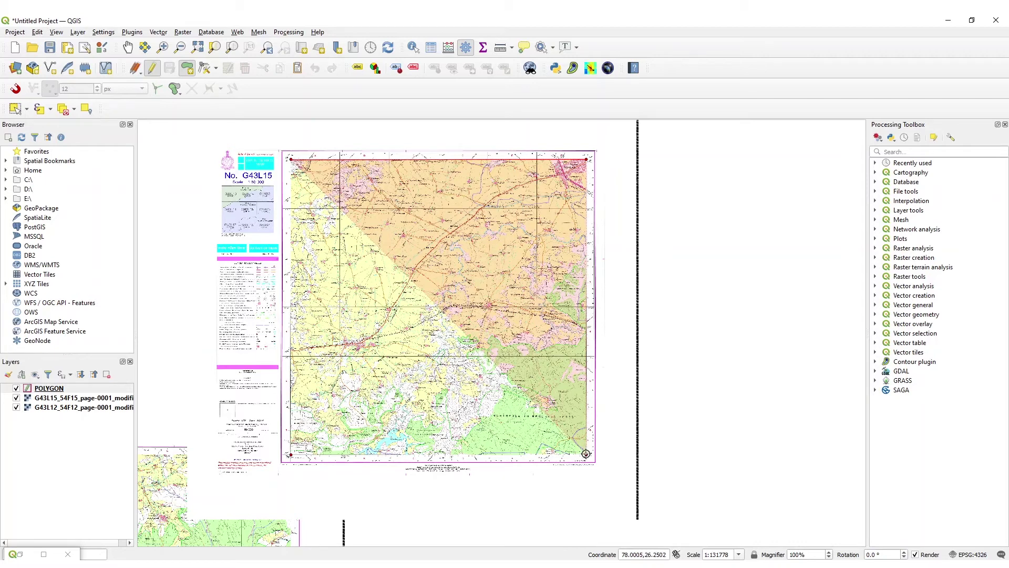
left_click(586, 454)
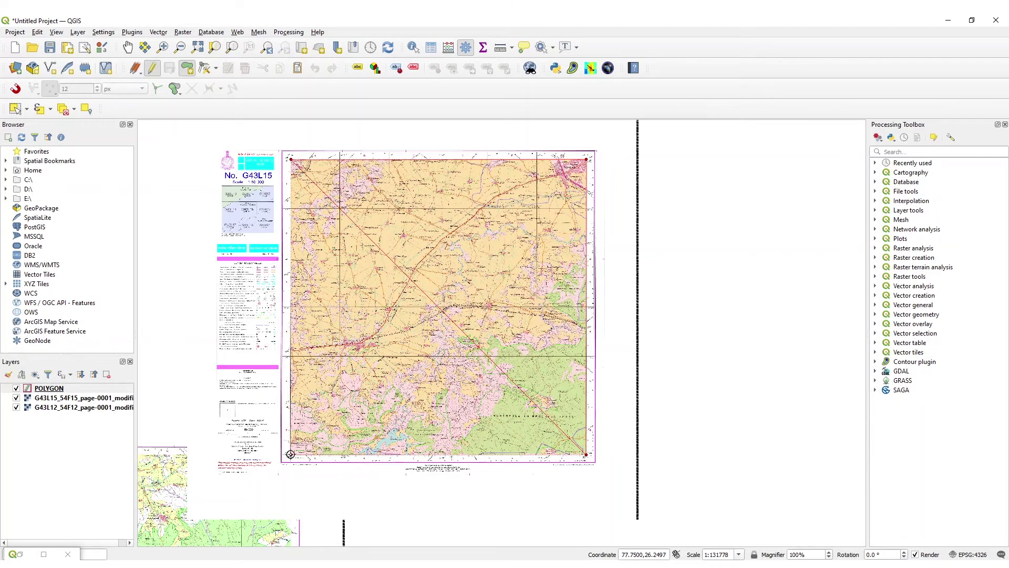
left_click(290, 454)
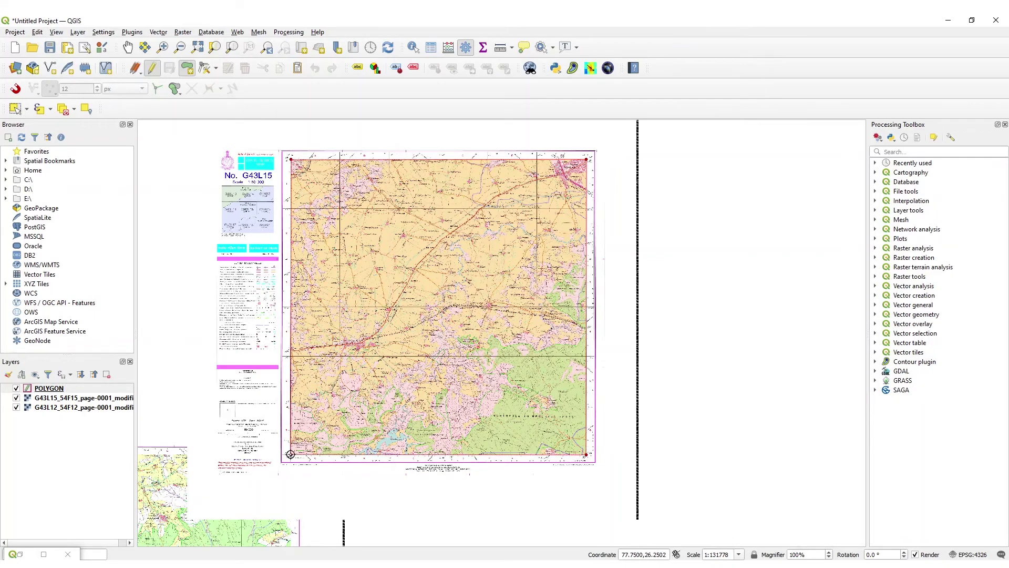
right_click(281, 448)
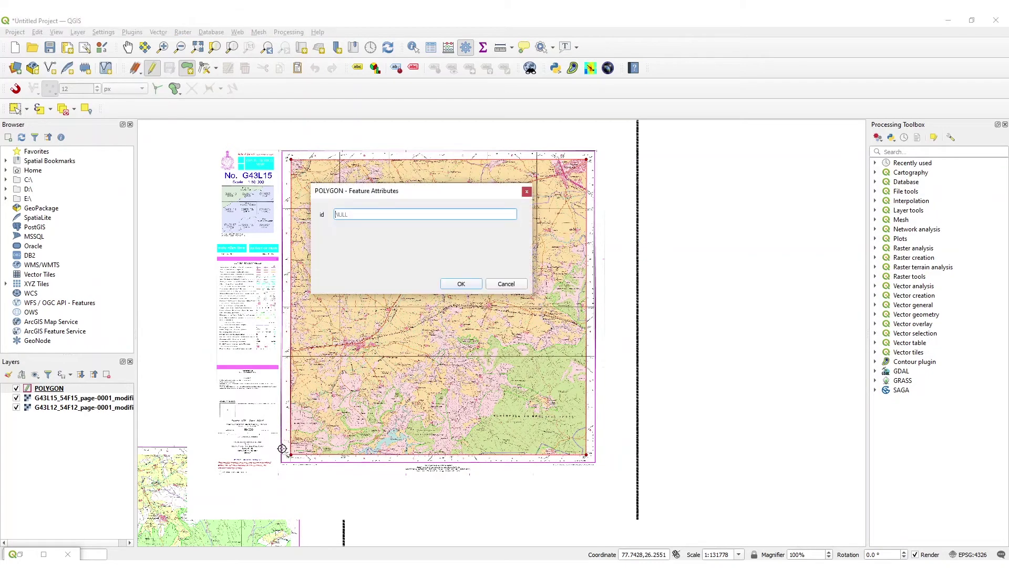
left_click(461, 283)
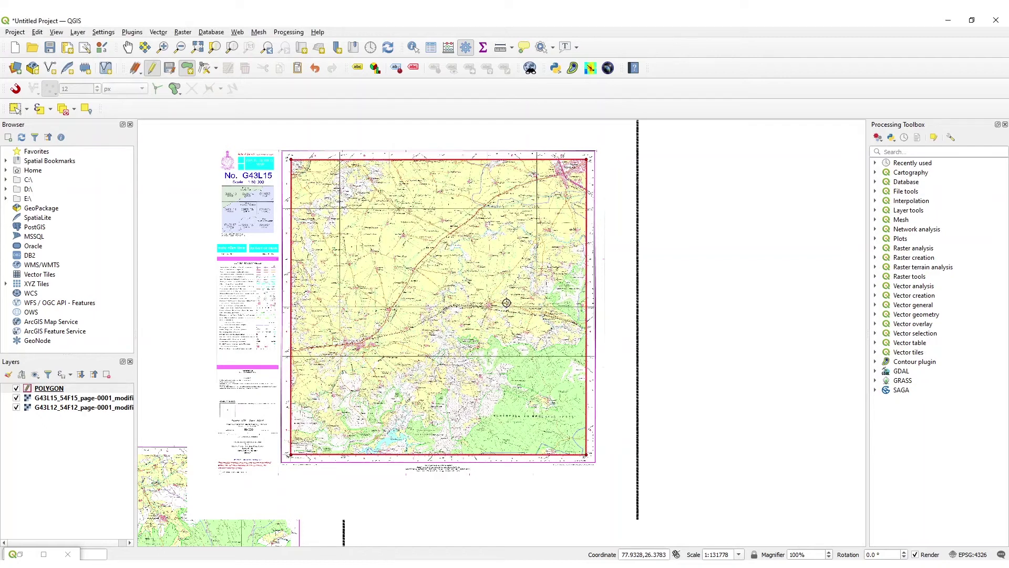
- Try to clip the G43L15_54F15_page-0001_modified raster by mask layer, with POLYGON as the mask
left_click(183, 32)
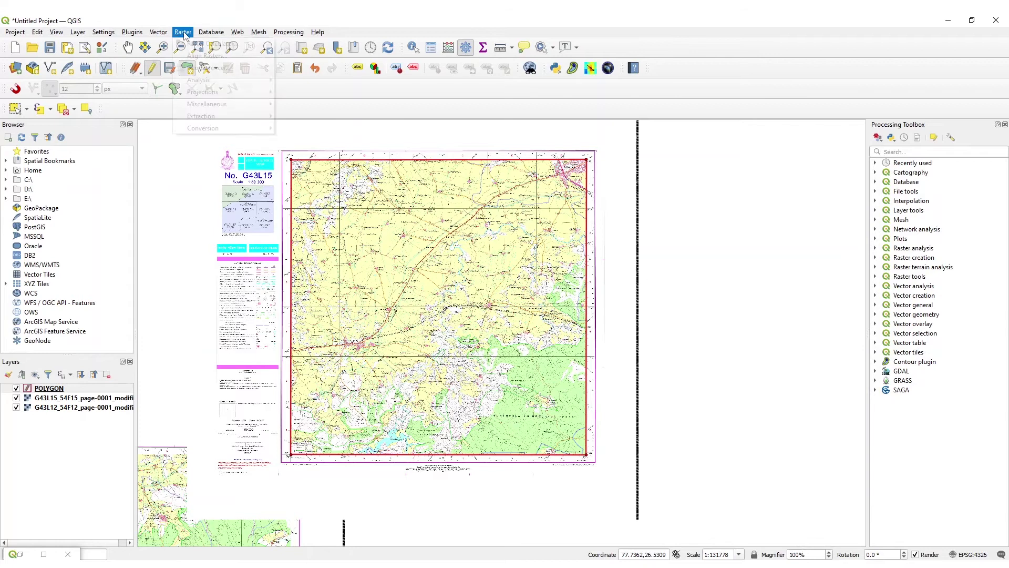
mouse_move(198, 116)
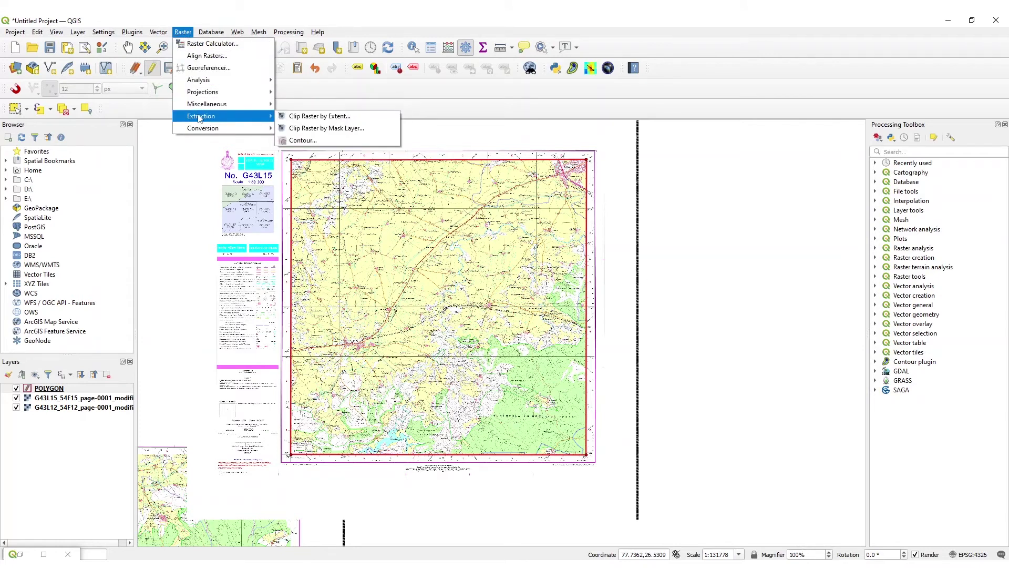
left_click(313, 128)
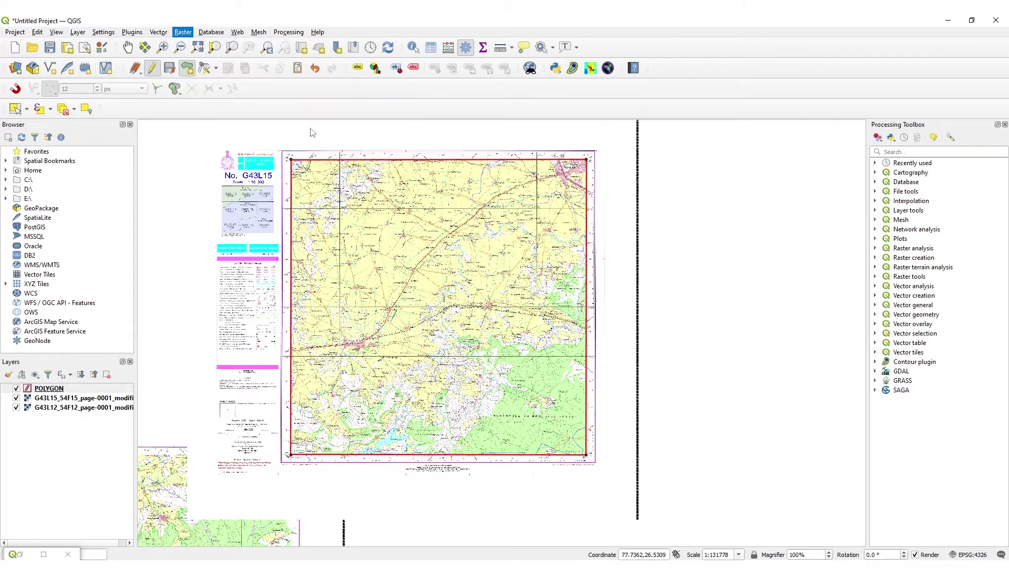
left_click(730, 257)
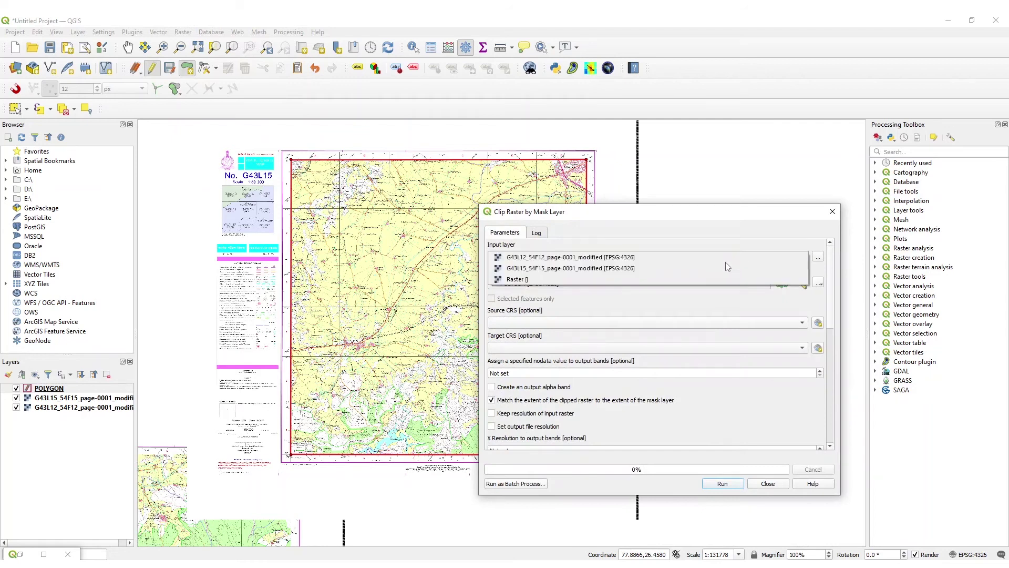
left_click(525, 271)
left_click(522, 287)
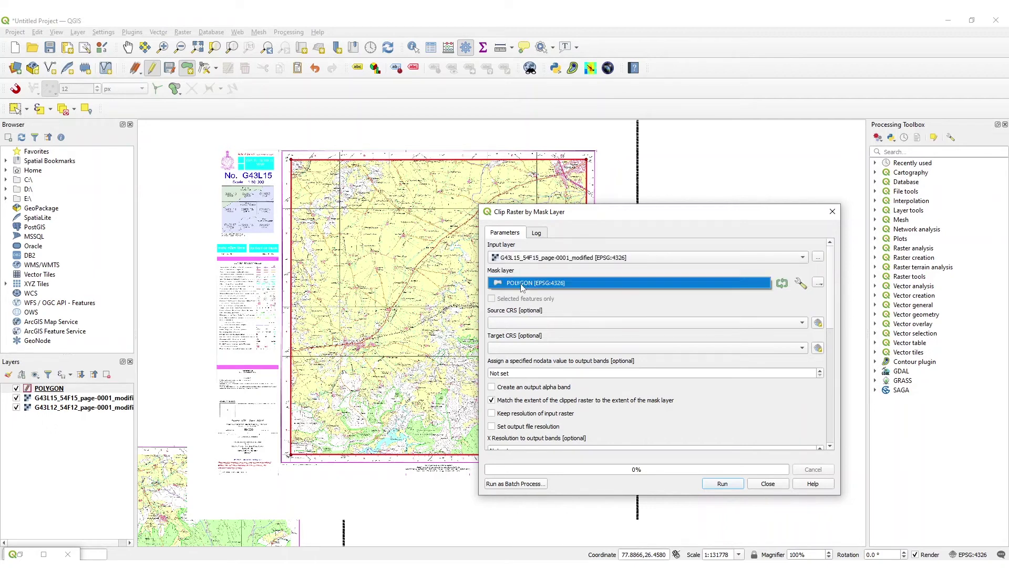
left_click(522, 285)
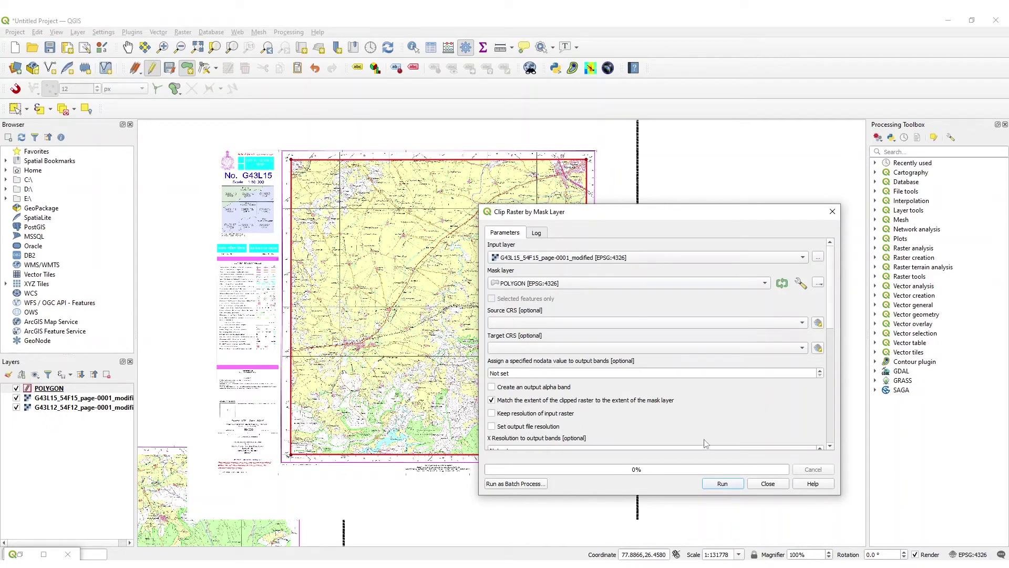
left_click(729, 487)
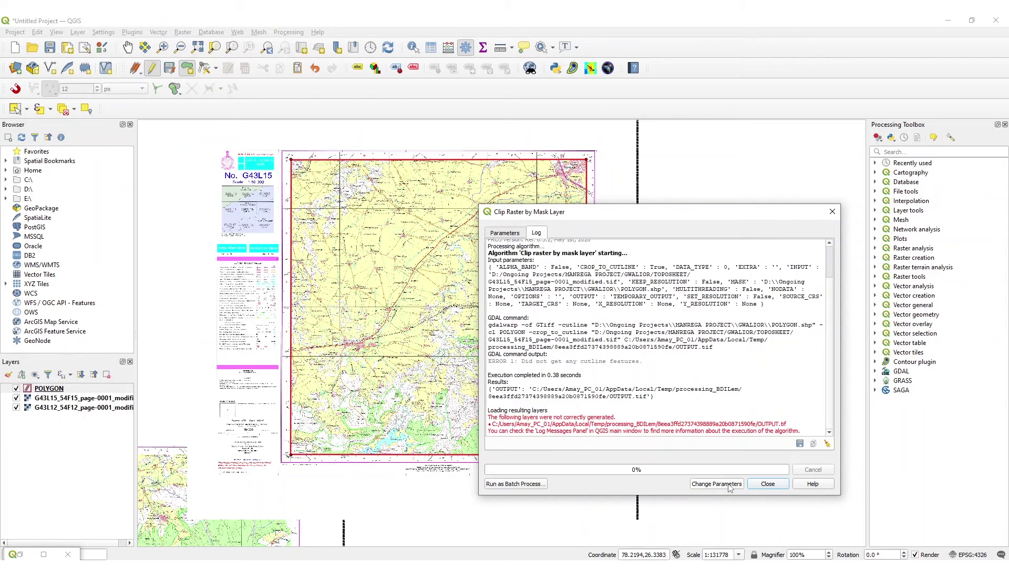
left_click(767, 483)
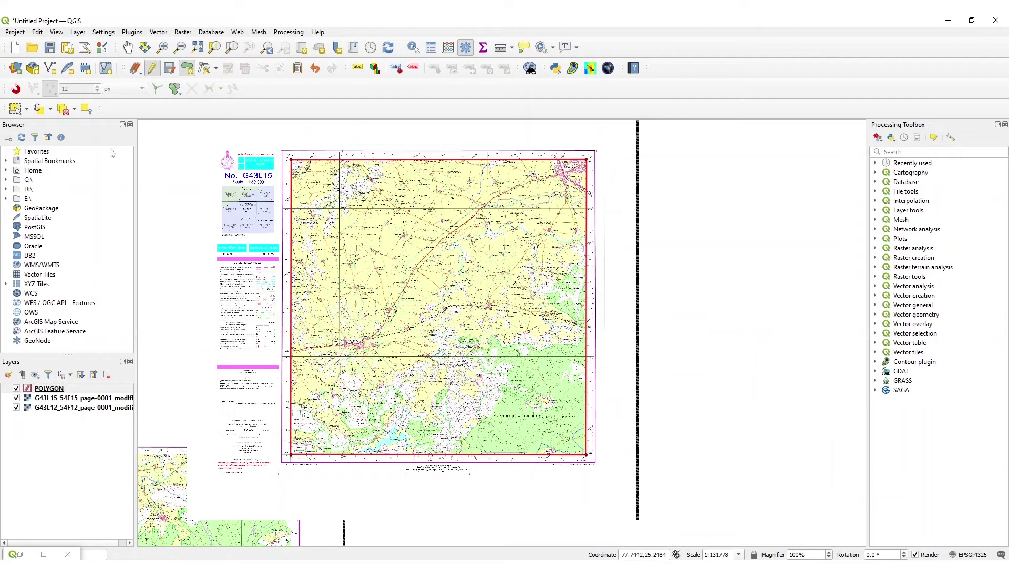
- Save the edits to the POLYGON layer and turn off its editing
left_click(172, 73)
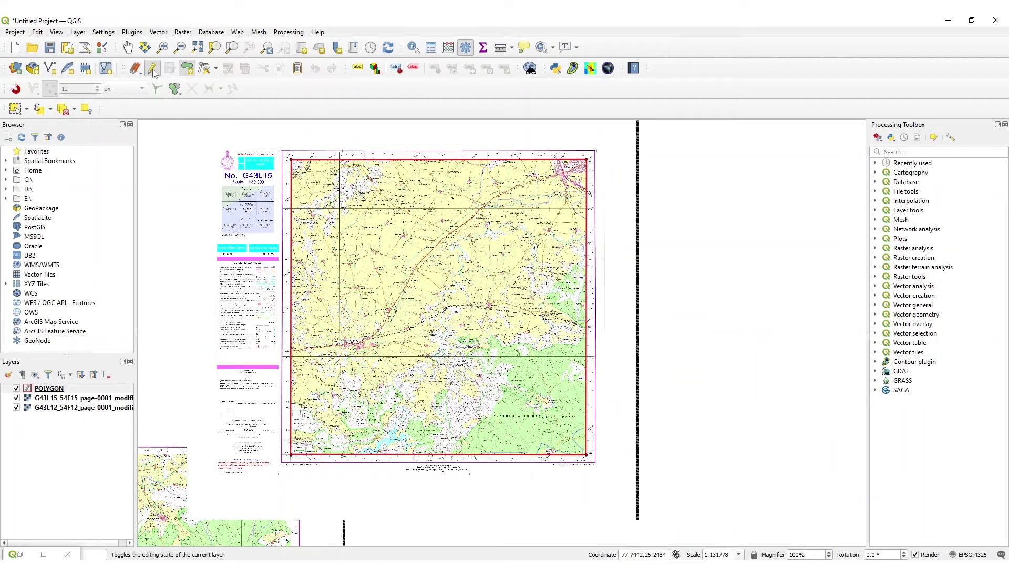
left_click(153, 69)
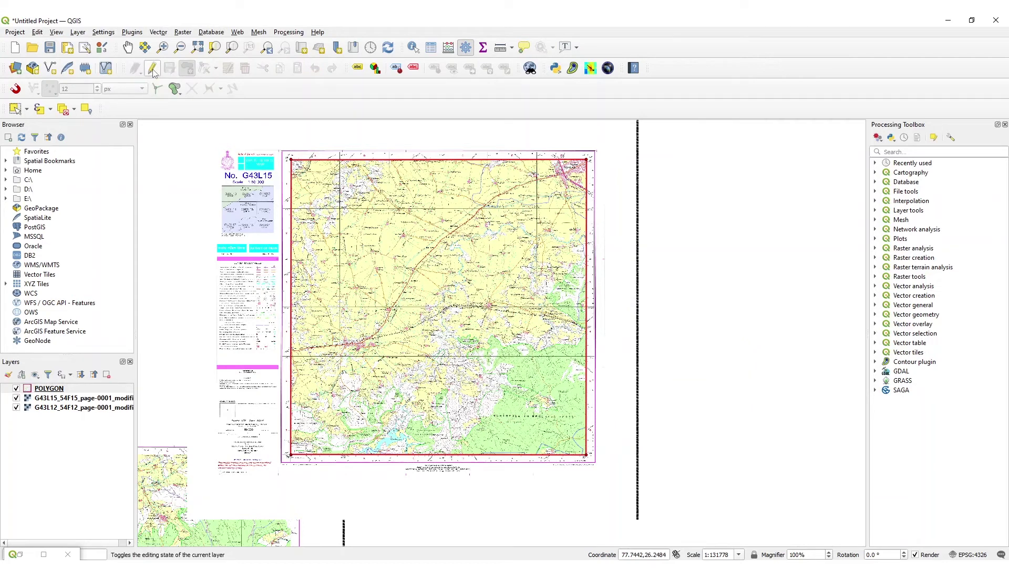
- Clip the G43L15_54F15_page-0001_modified raster by the POLYGON mask layer, with the output saved to a temporary file
left_click(183, 32)
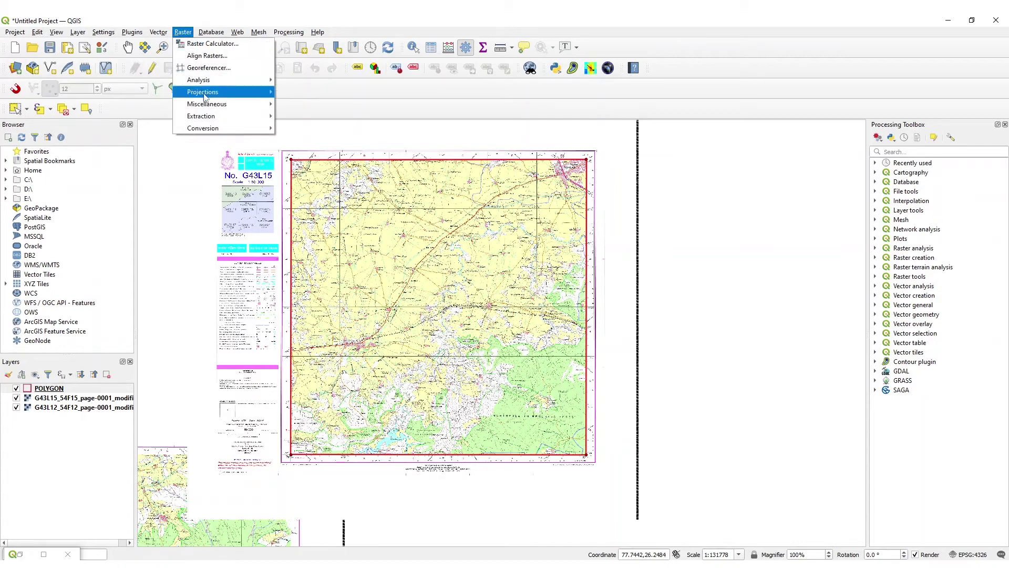
mouse_move(213, 116)
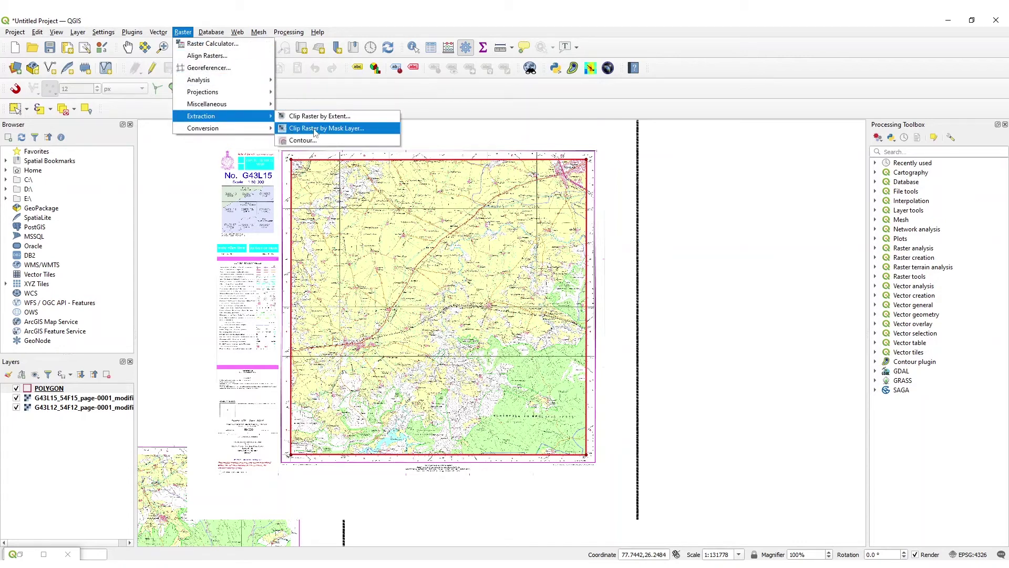
left_click(315, 129)
left_click(650, 257)
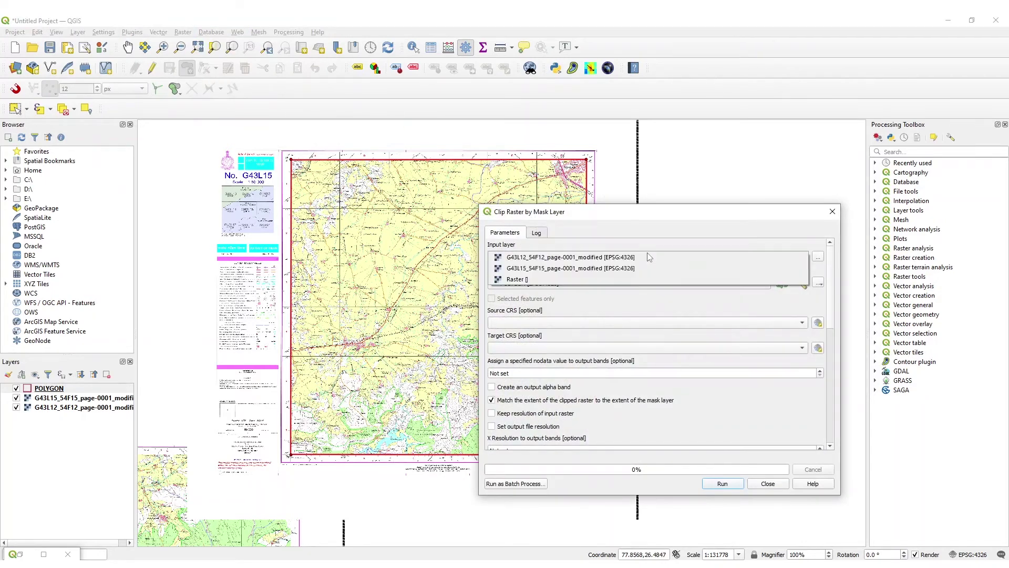
left_click(583, 269)
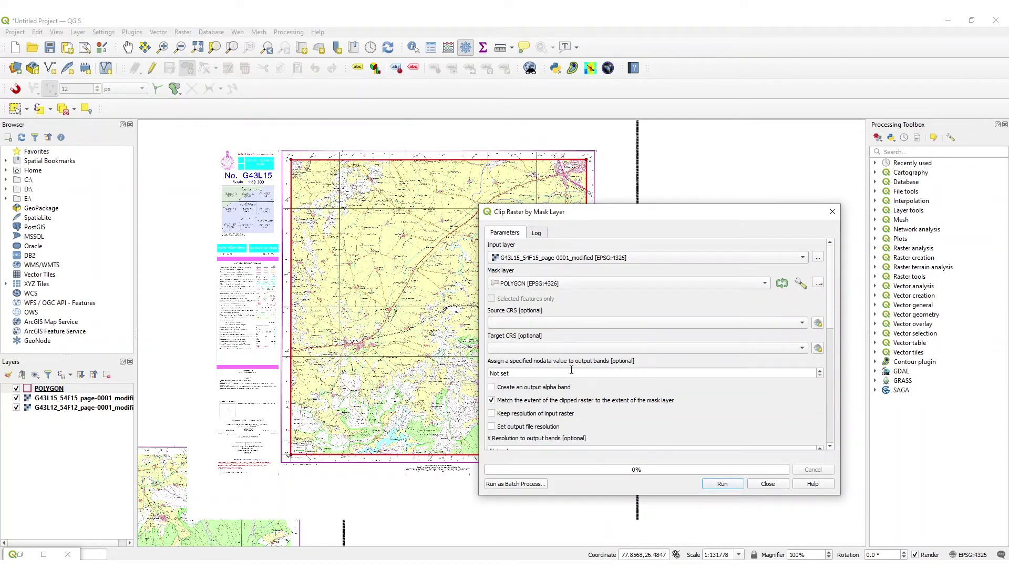
left_click_drag(832, 324, 838, 355)
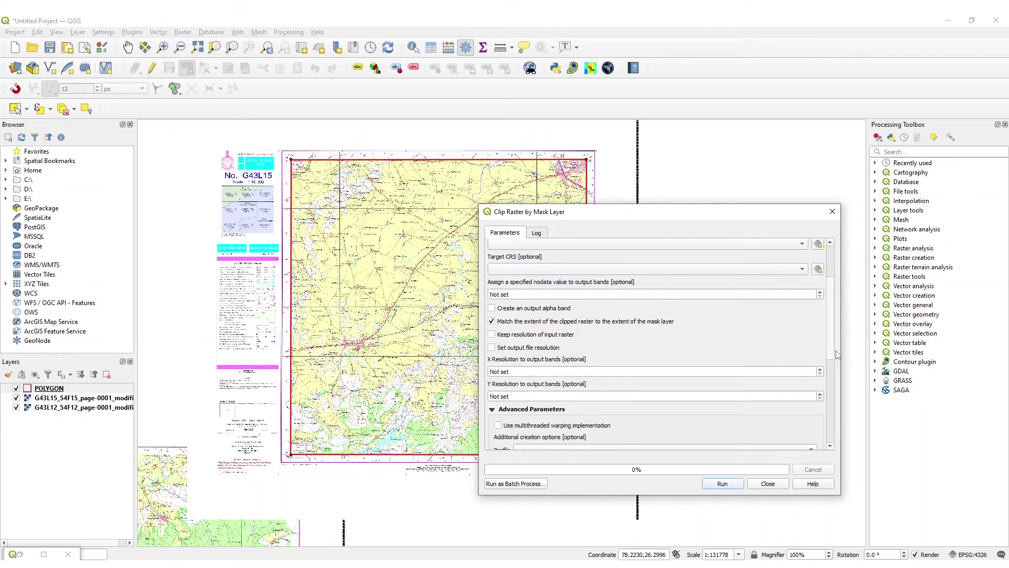
left_click_drag(838, 355, 829, 447)
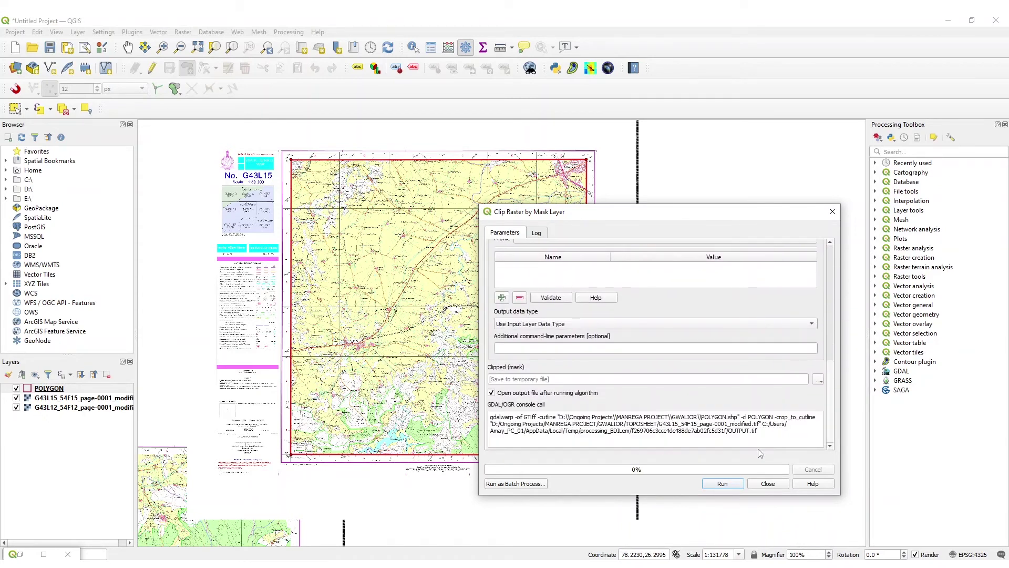
left_click(733, 486)
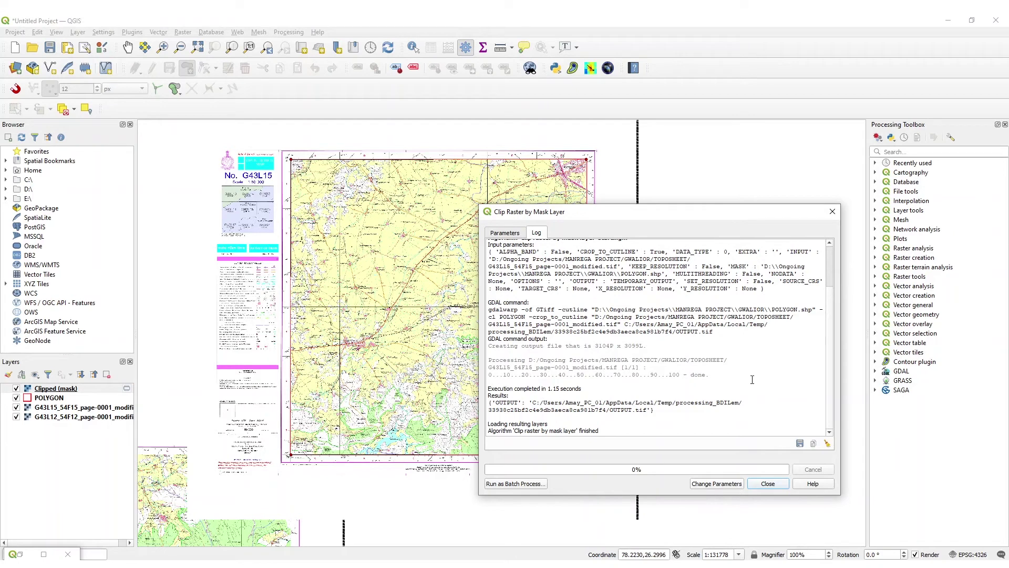
left_click(767, 484)
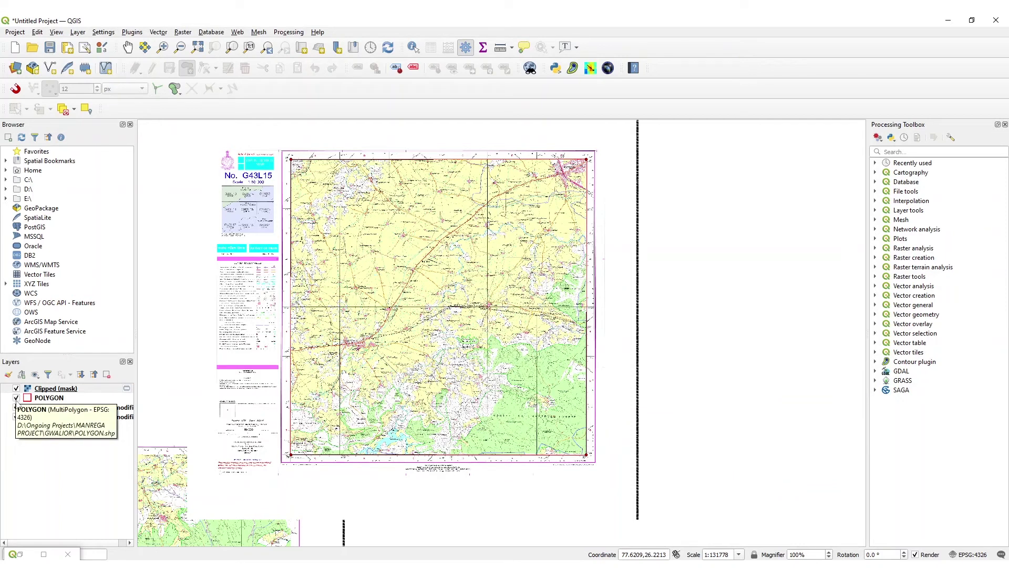
- Hide the original G43L15 raster and the POLYGON layer, keeping the clipped raster and the G43L12 sheet displayed
left_click(16, 416)
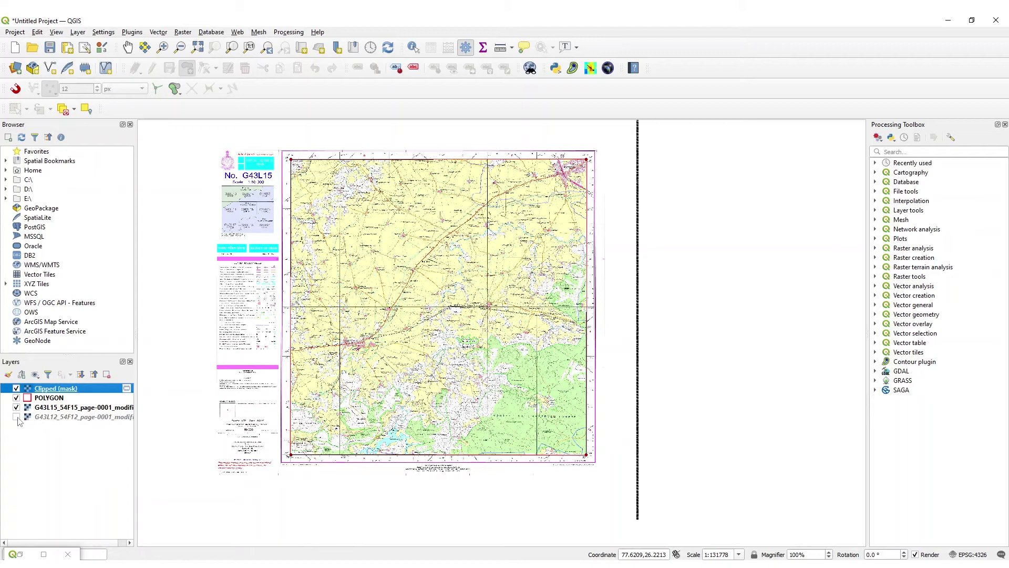
left_click(16, 416)
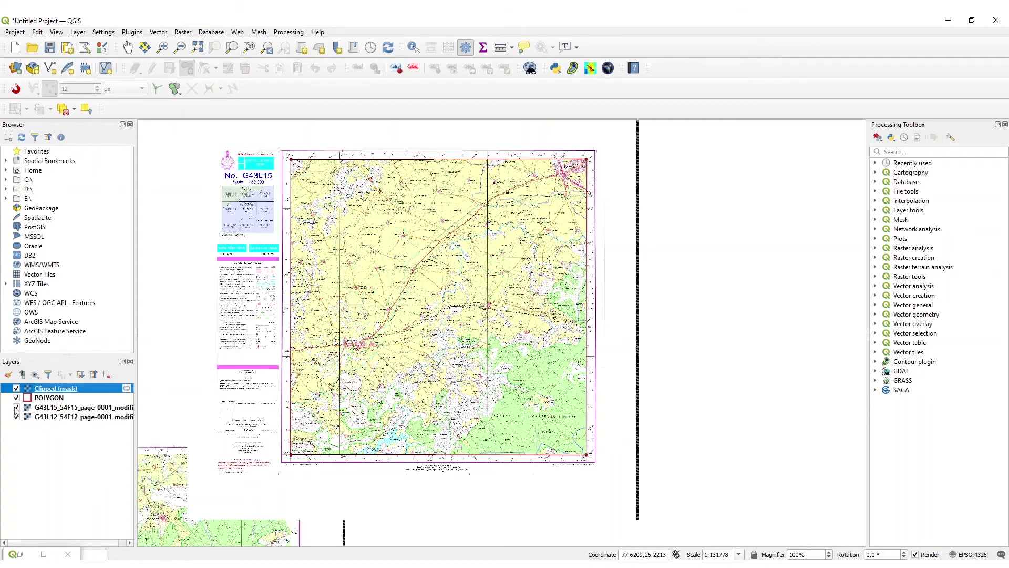
left_click(16, 407)
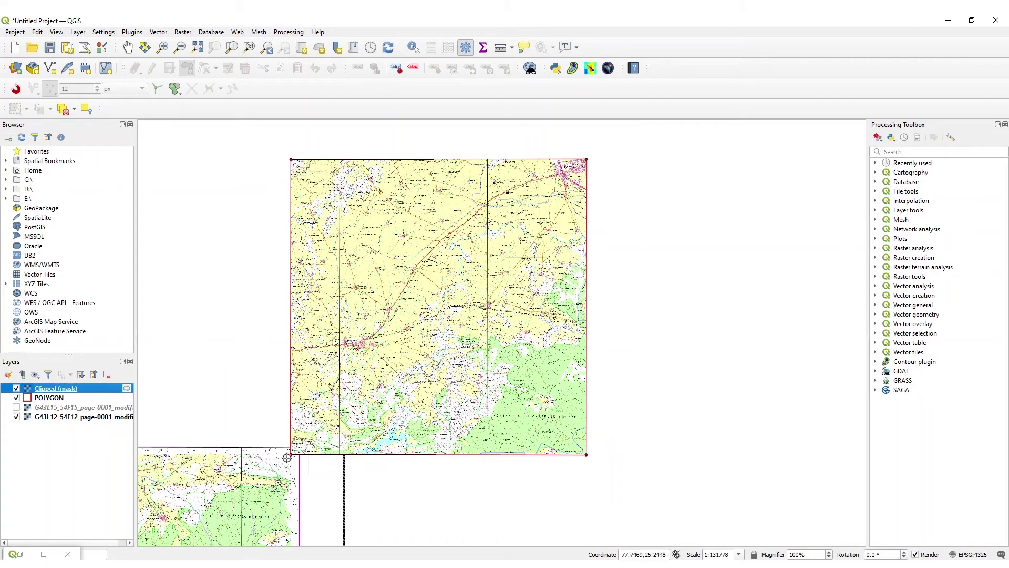
left_click(16, 398)
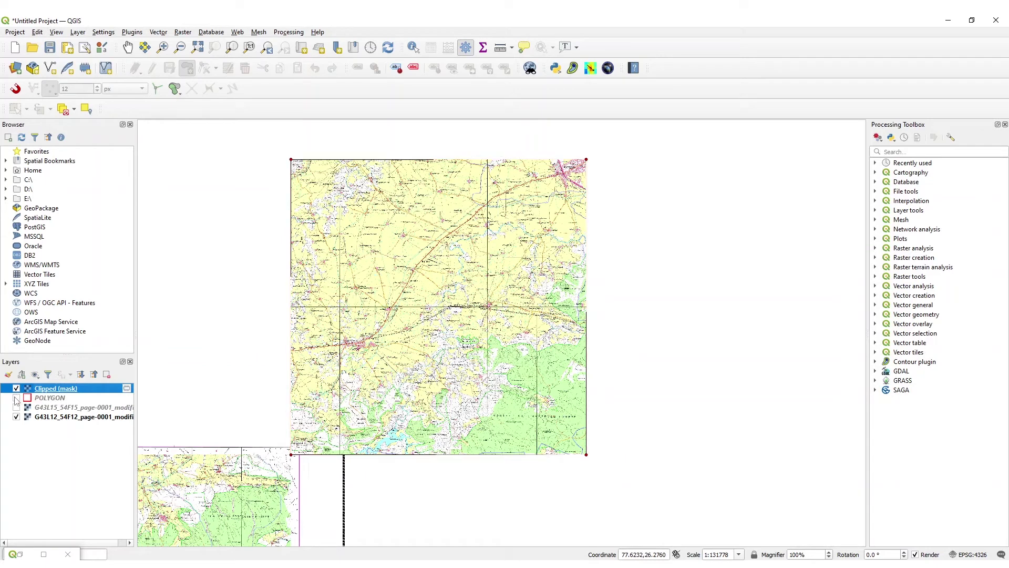
left_click(562, 494)
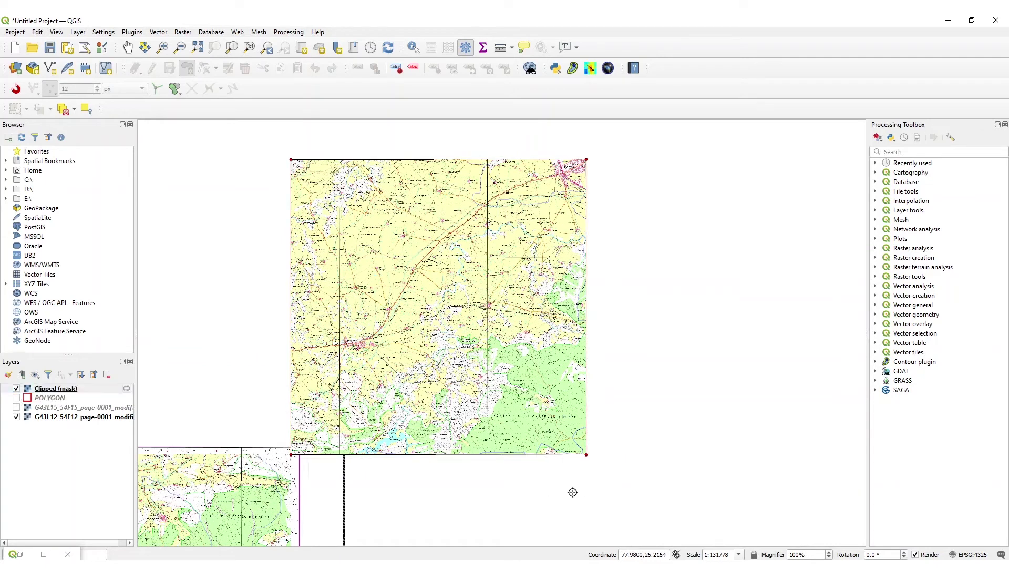
left_click(762, 441)
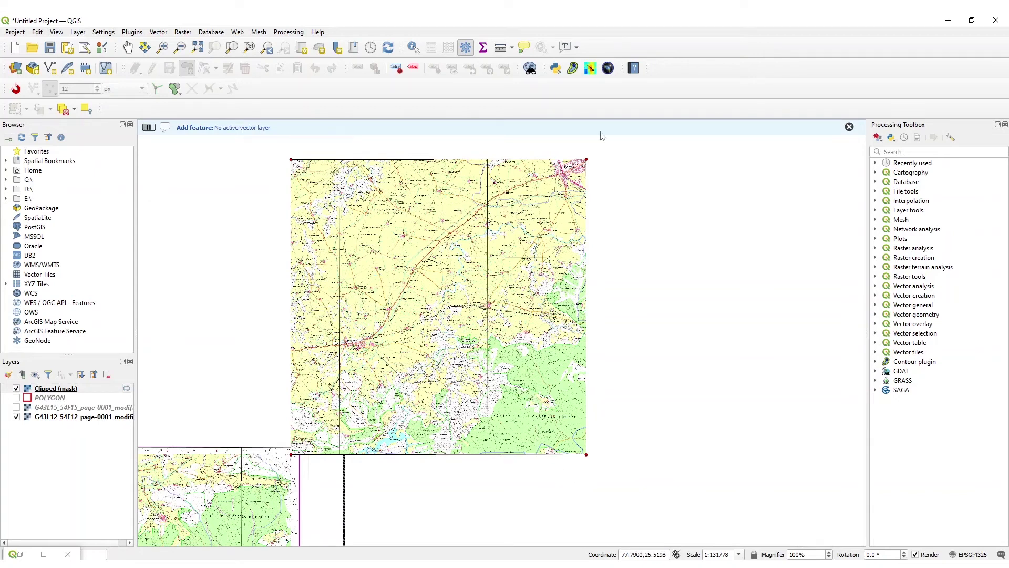
left_click(849, 128)
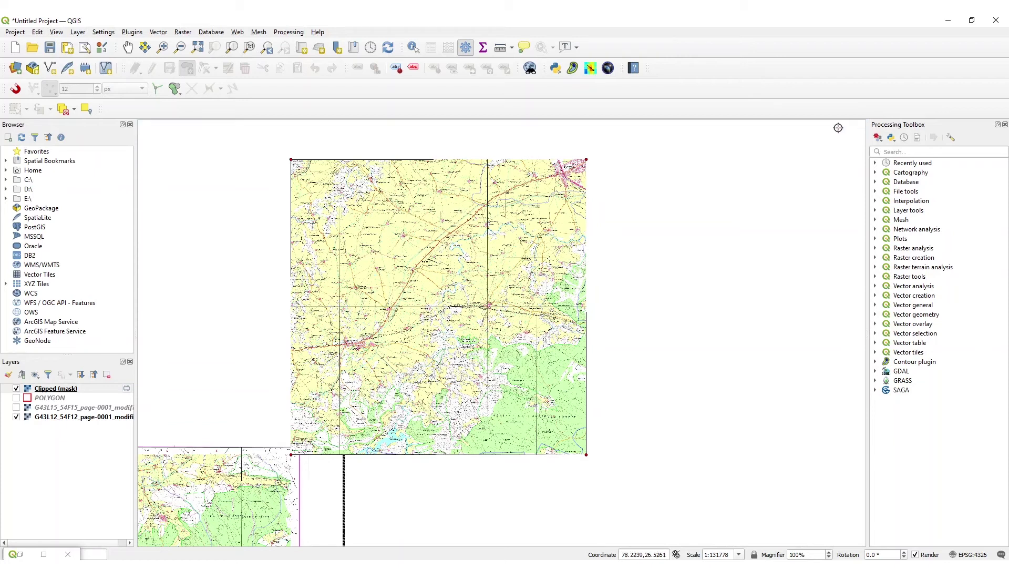
left_click(127, 47)
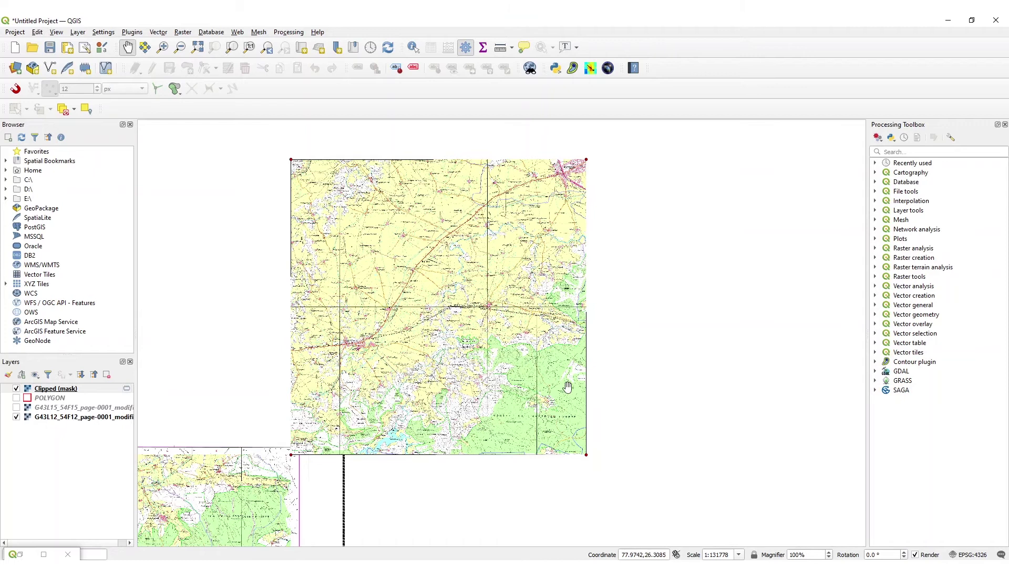
scroll(518, 395, "down", 1)
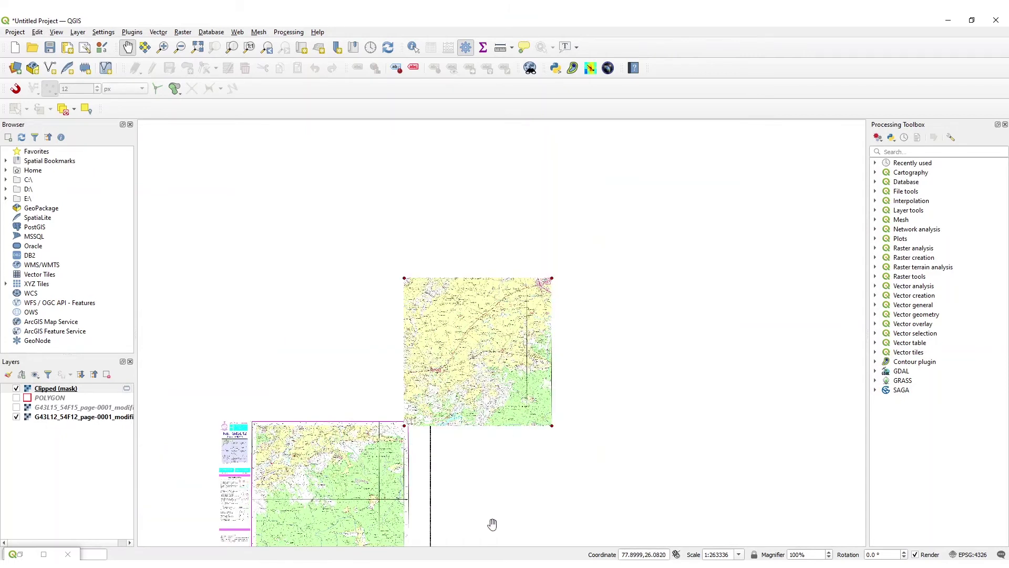
left_click_drag(492, 526, 562, 399)
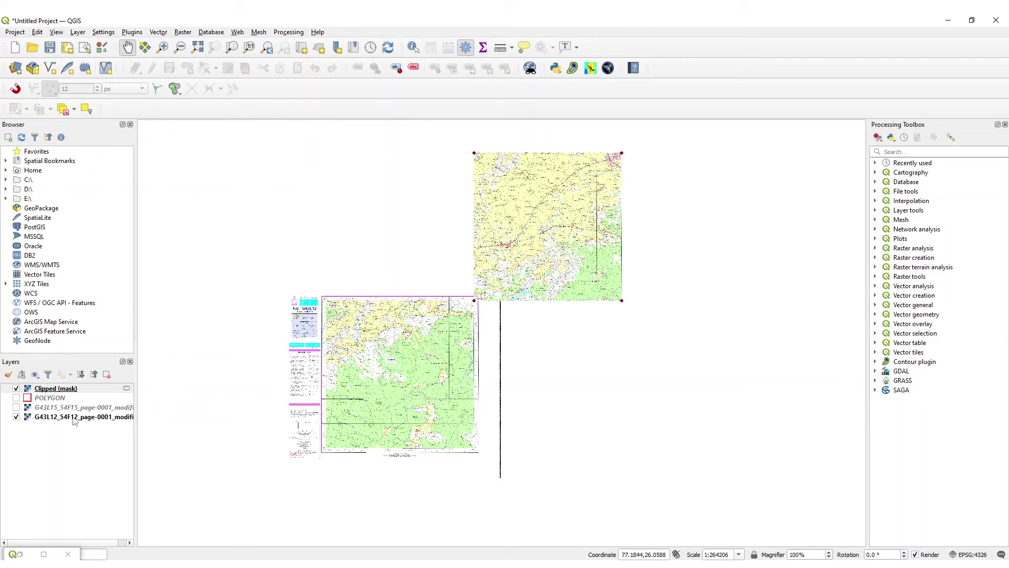
- Show the POLYGON layer, hide the clipped G43L15 raster, and turn on editing for POLYGON
left_click(16, 398)
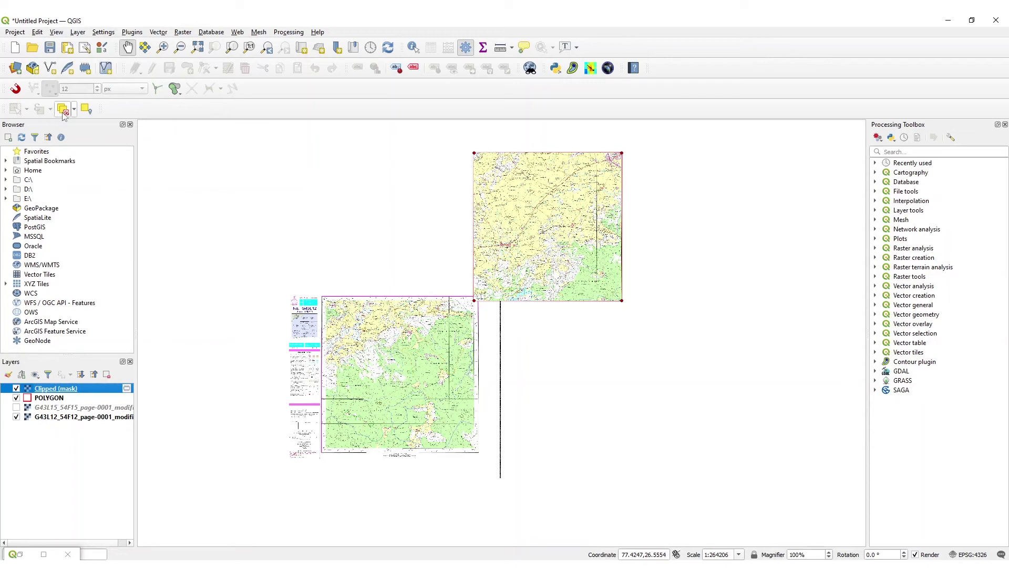
left_click(40, 400)
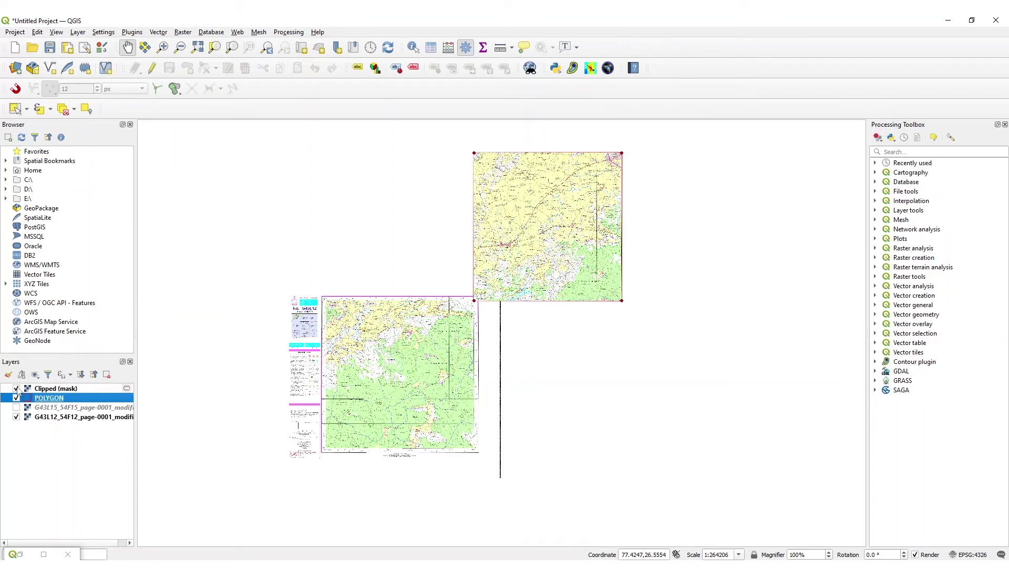
left_click(16, 388)
right_click(44, 400)
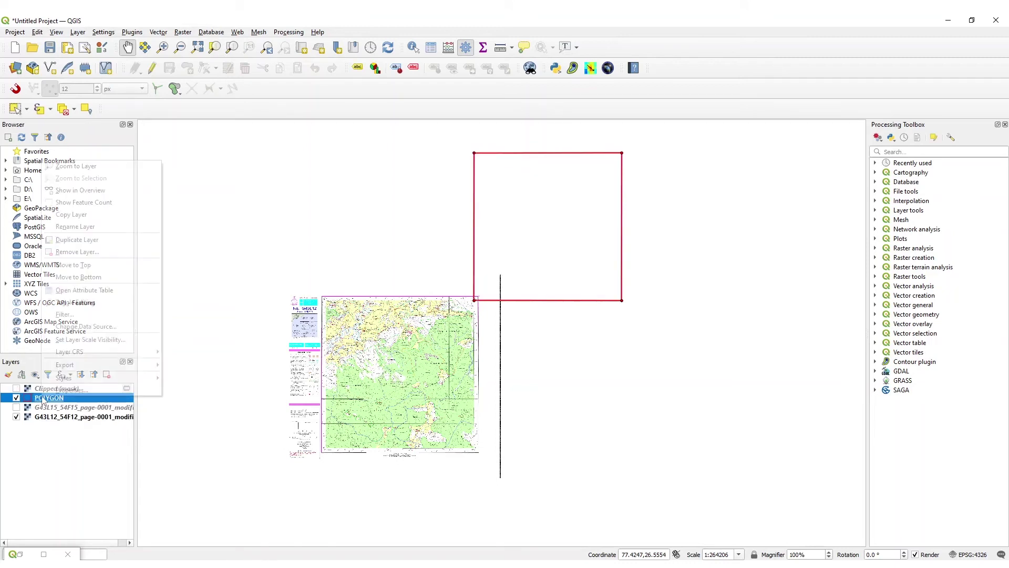
left_click(83, 305)
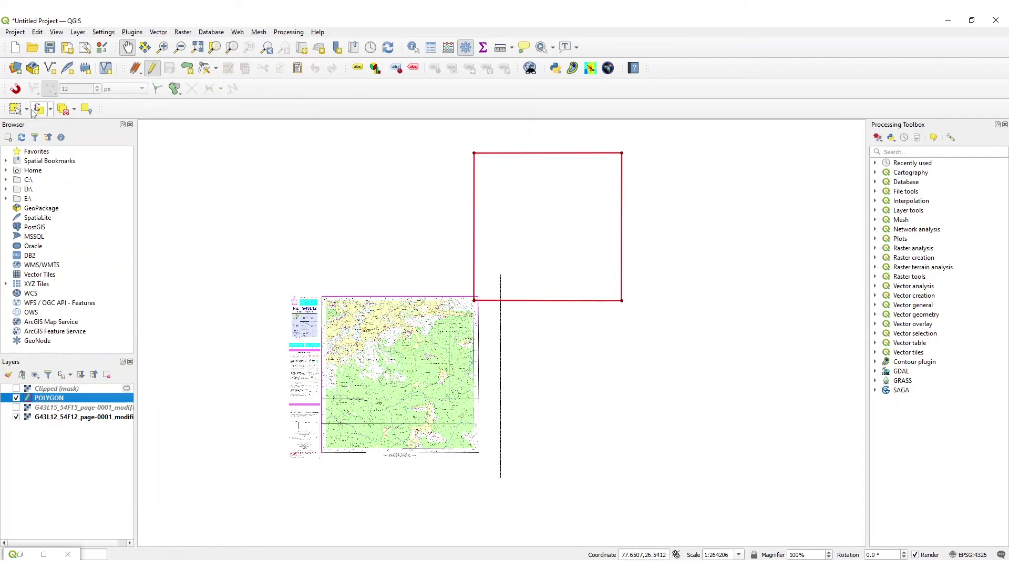
- Select the square polygon feature of the POLYGON layer that outlines the G43L15 sheet
left_click(15, 108)
left_click_drag(571, 302, 552, 305)
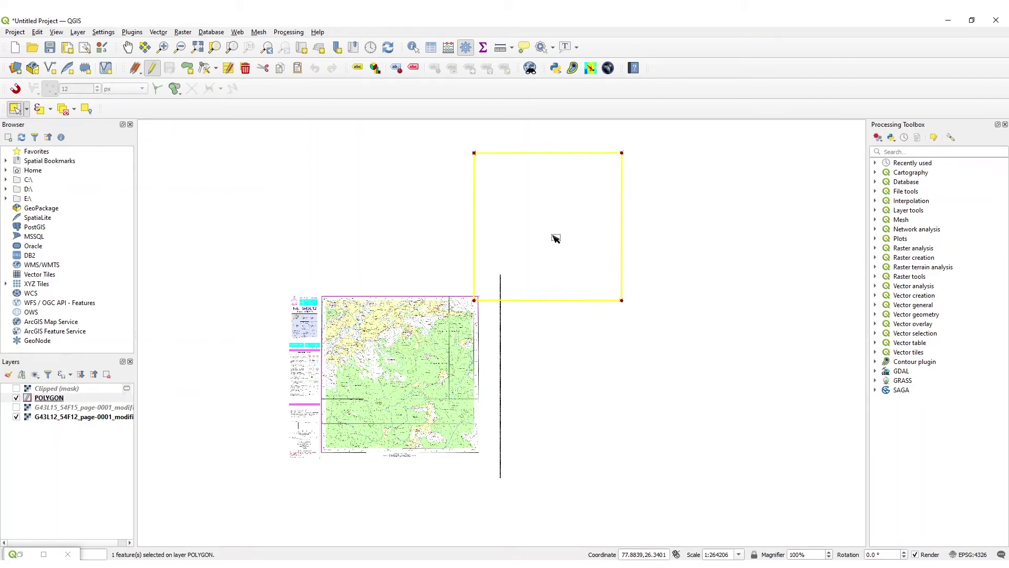
left_click_drag(558, 154, 513, 169)
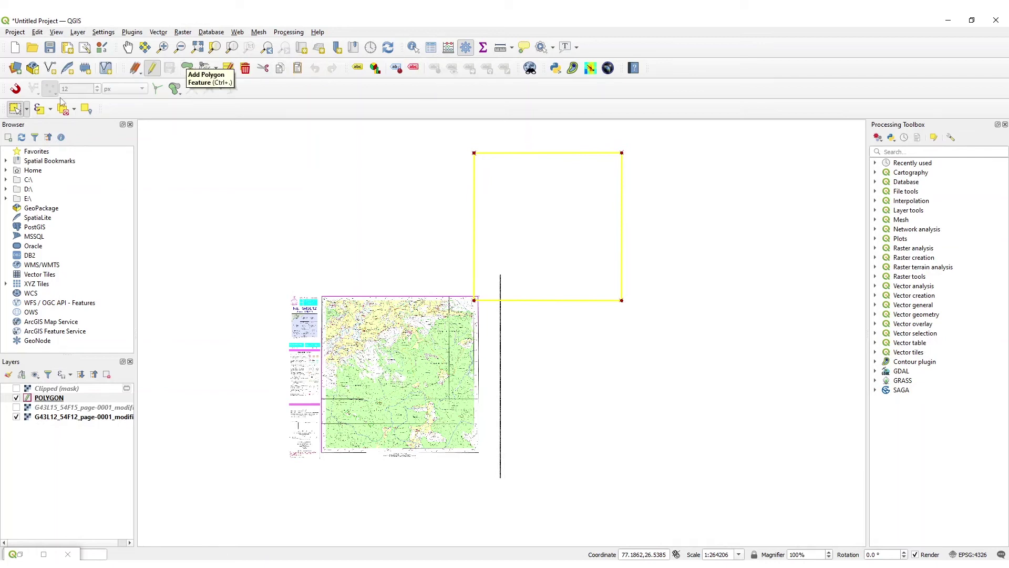
- Move the selected polygon feature from the G43L15 sheet area onto the map frame of the G43L12 sheet
left_click(27, 109)
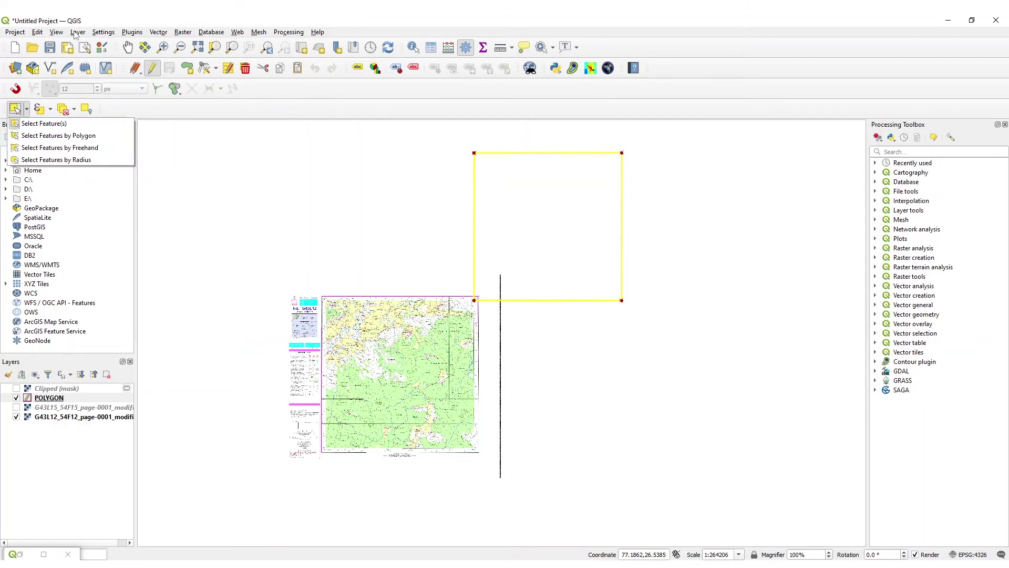
left_click(37, 32)
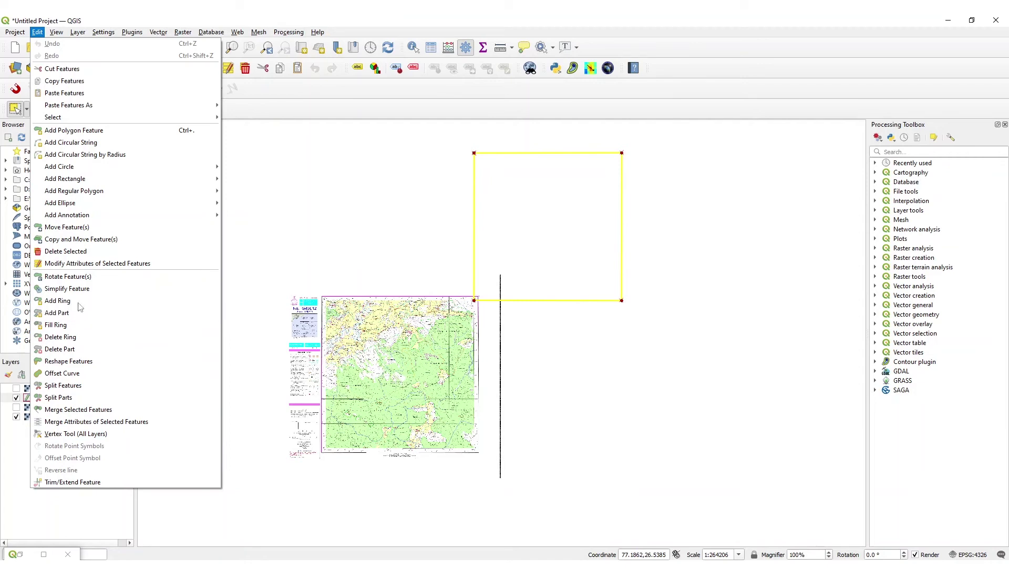
left_click(92, 228)
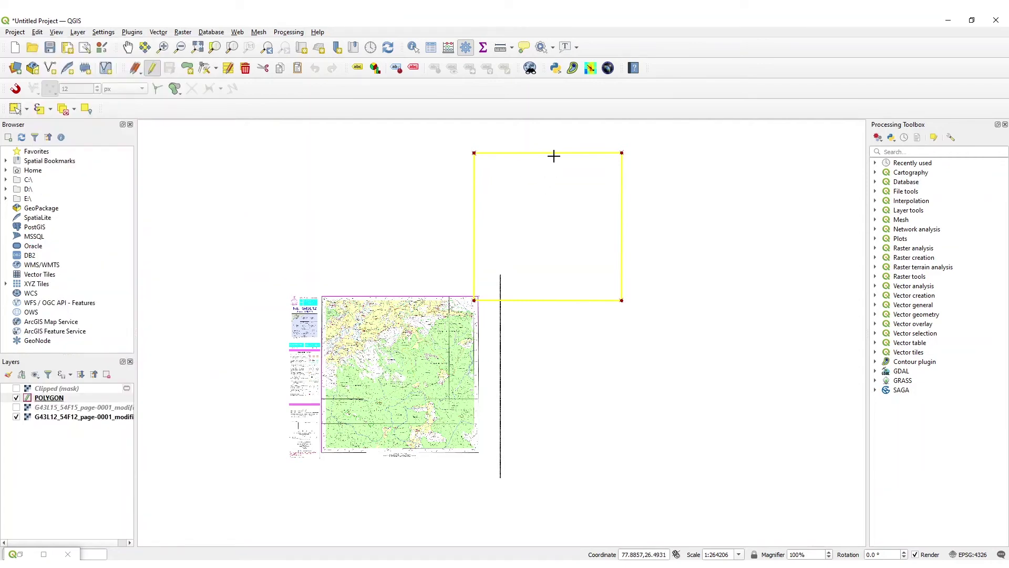
left_click(541, 169)
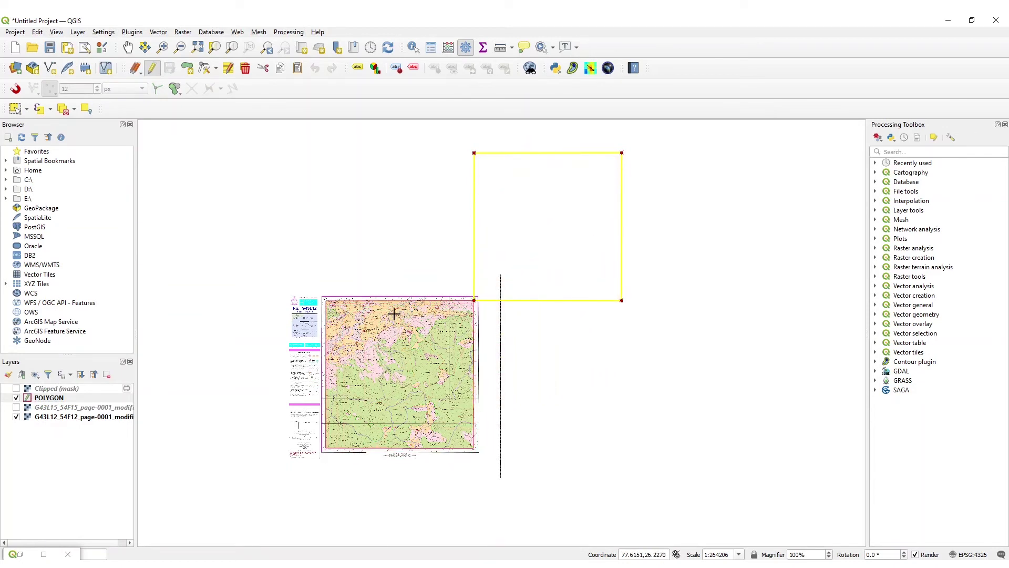
left_click(394, 314)
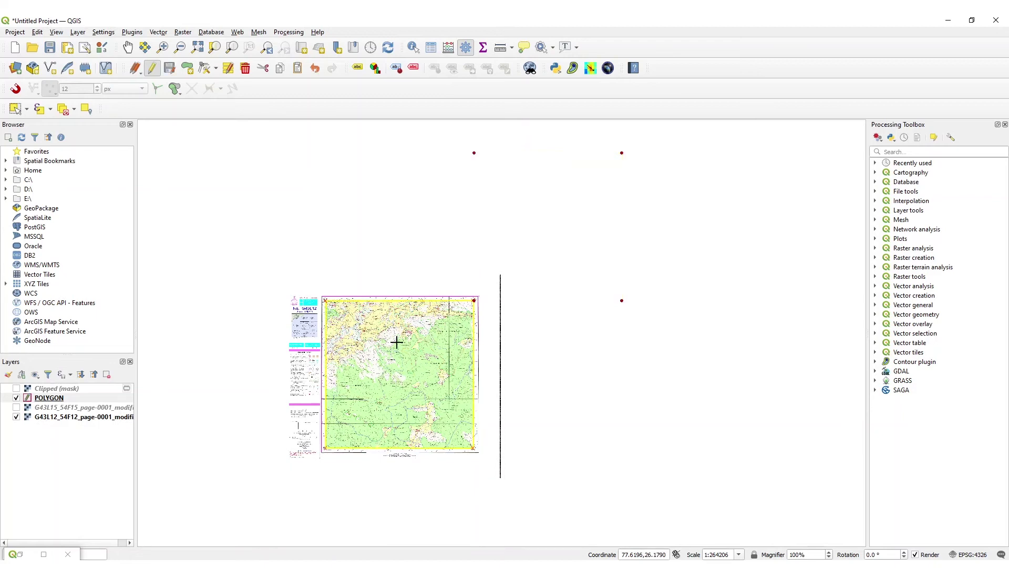
scroll(396, 342, "up", 2)
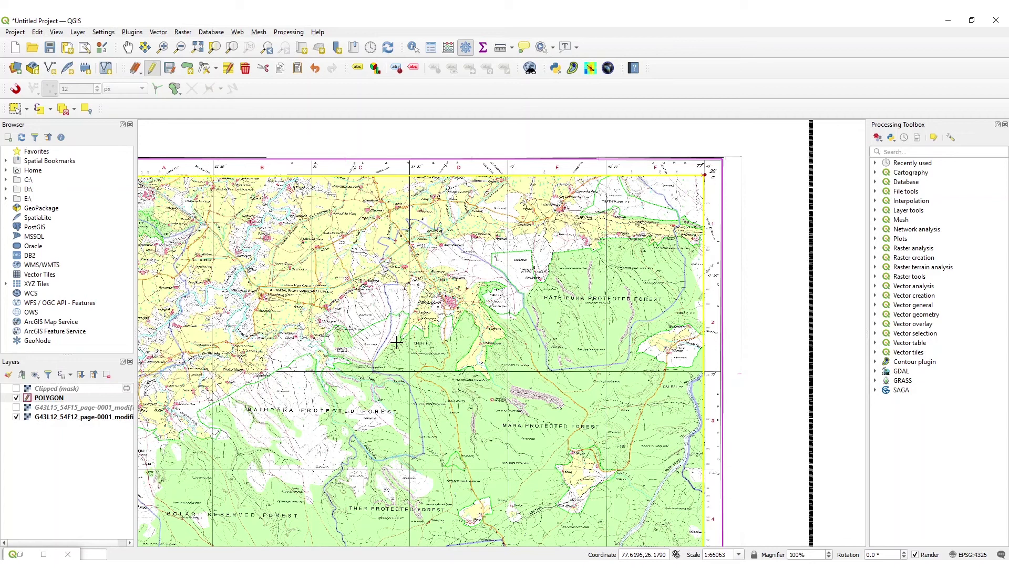
left_click(705, 370)
left_click(183, 32)
mouse_move(206, 121)
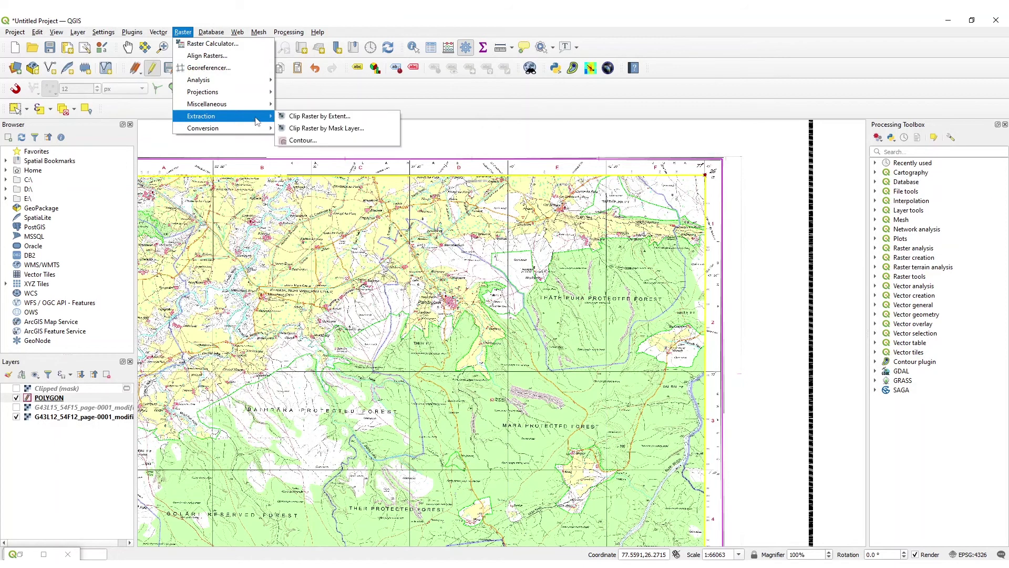
left_click(339, 131)
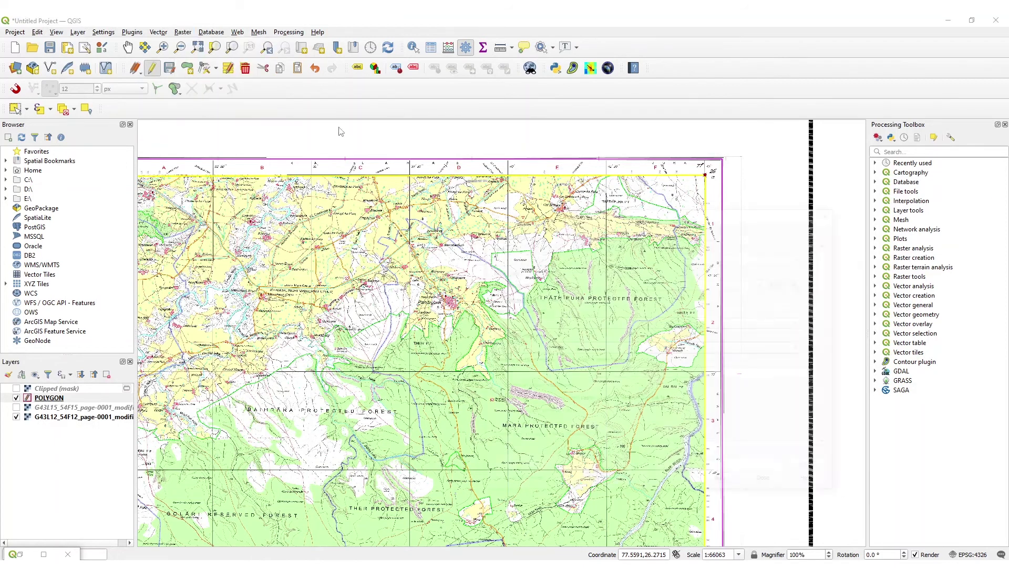
left_click(840, 215)
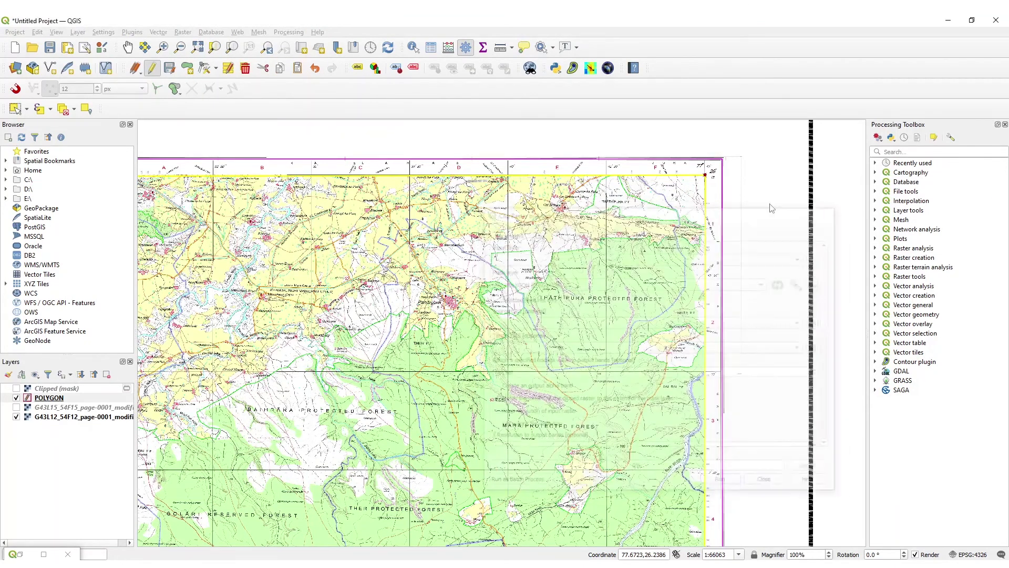
- Finish editing POLYGON with its edits kept, and clip the G43L12_54F12_page-0001_modified raster using POLYGON as the mask layer
left_click(152, 68)
left_click(182, 32)
mouse_move(251, 116)
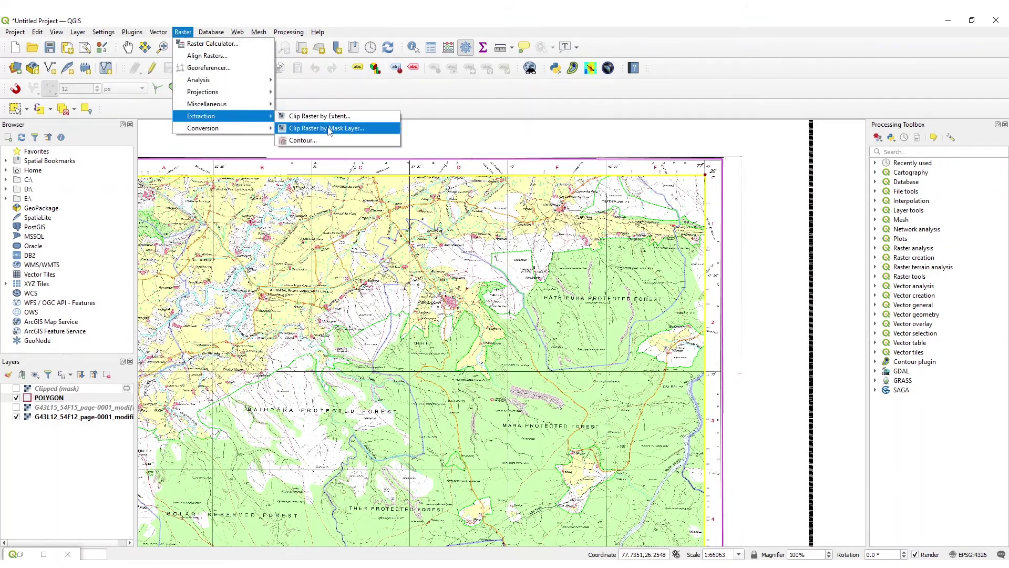
left_click(326, 128)
left_click(542, 273)
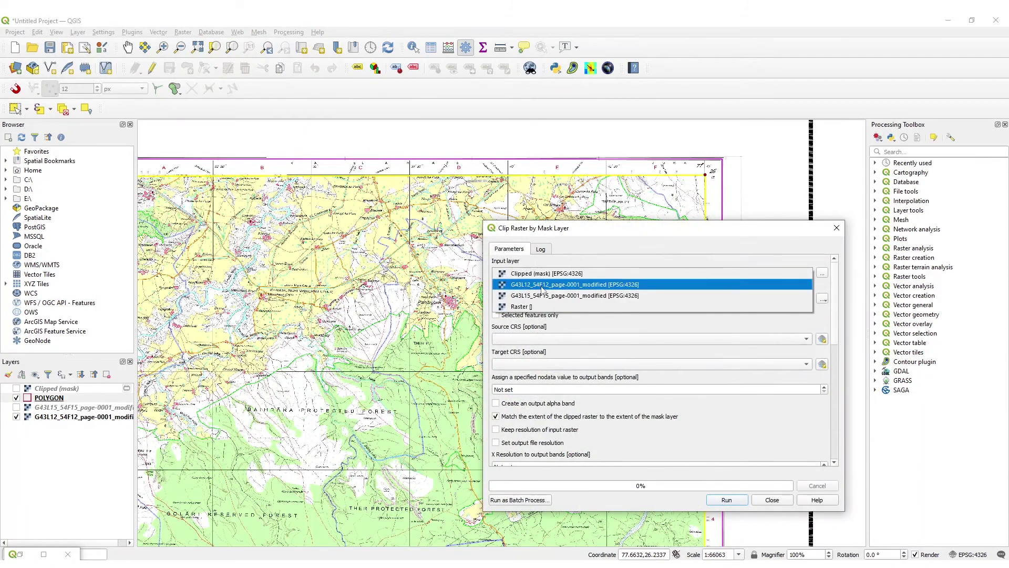
left_click(544, 289)
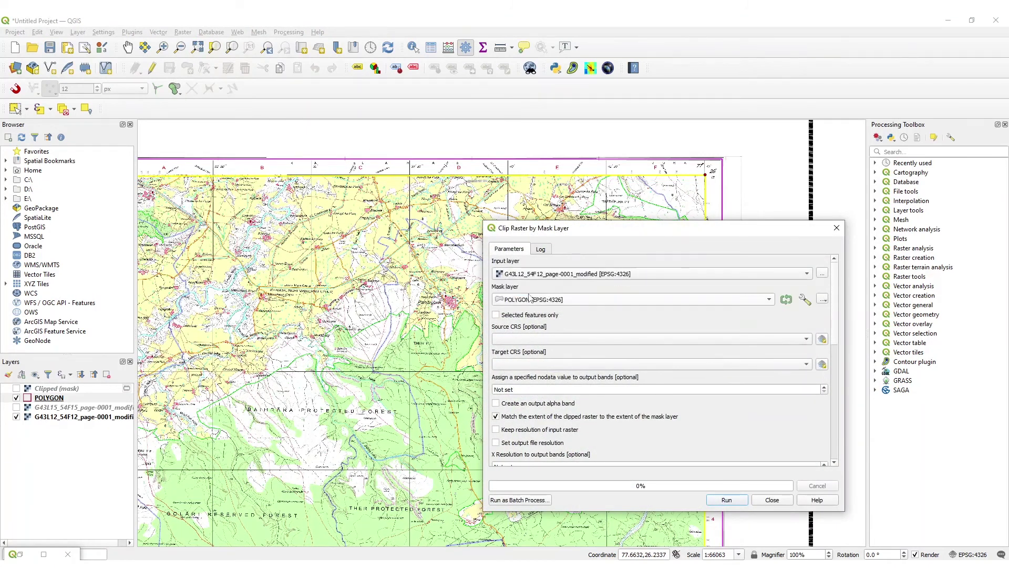
left_click(728, 501)
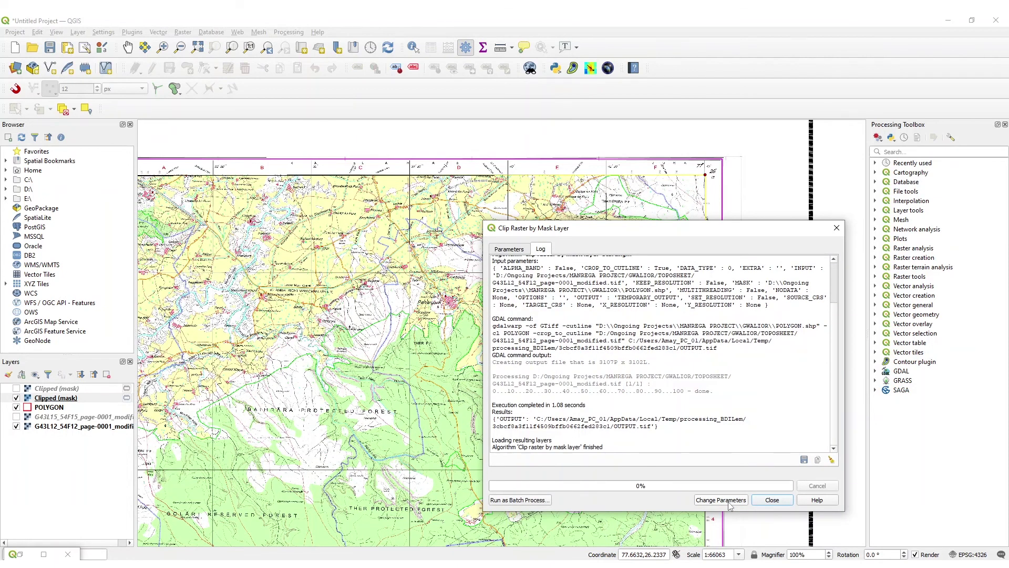
left_click(772, 500)
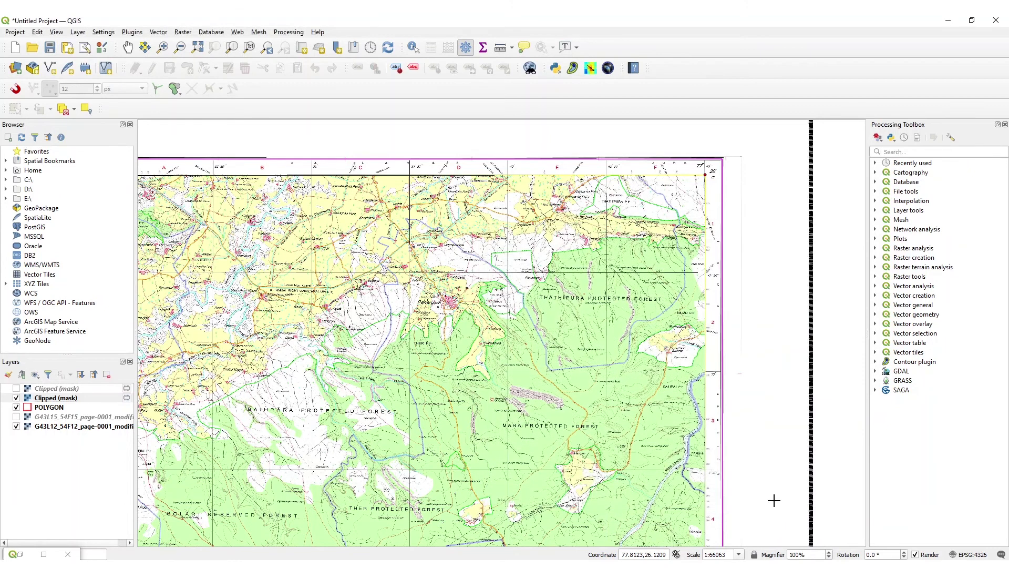
- Hide the POLYGON layer and the original G43L12 raster, and display both clipped rasters together
left_click(17, 407)
left_click(17, 389)
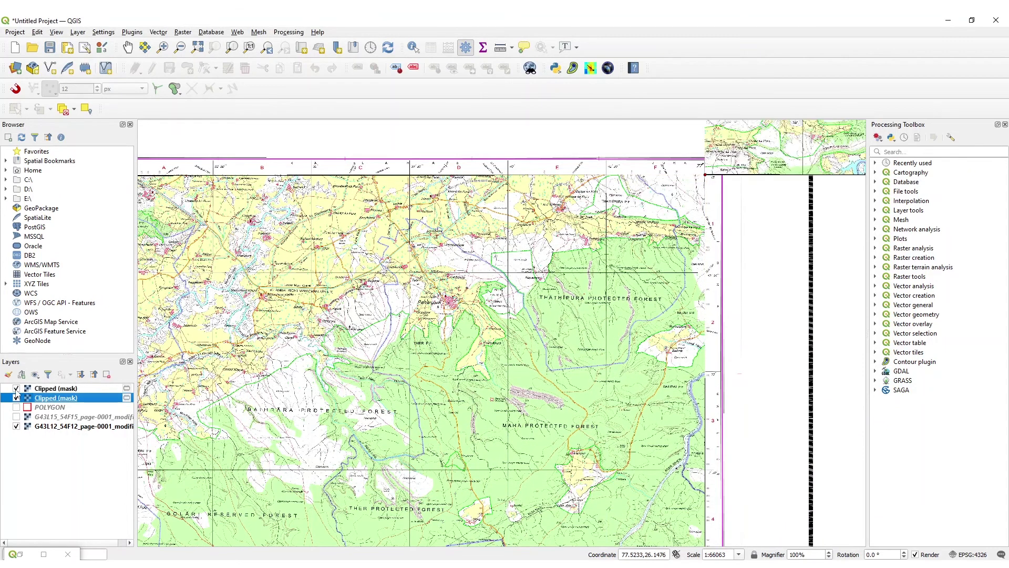
left_click(17, 427)
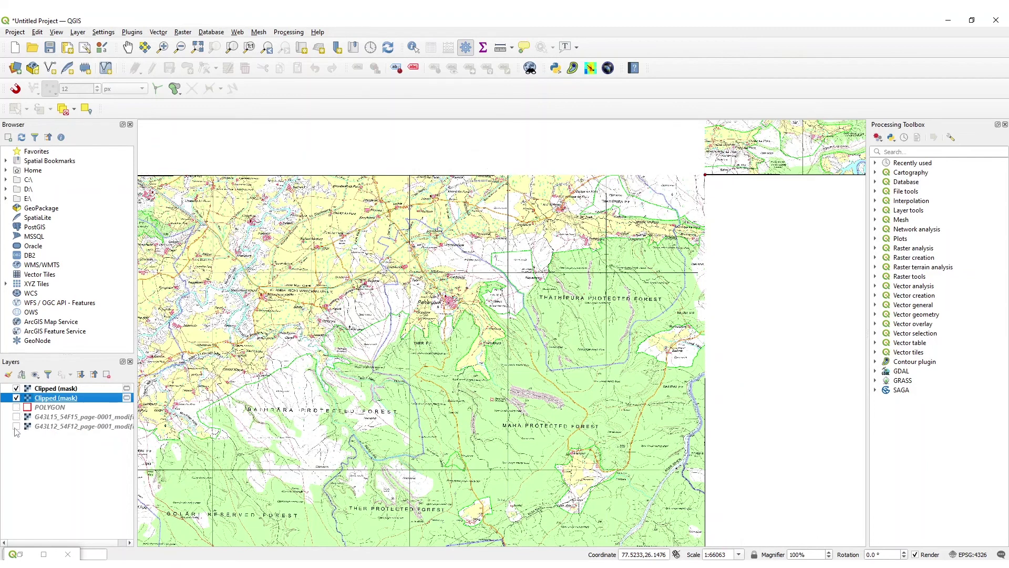
scroll(459, 362, "down", 2)
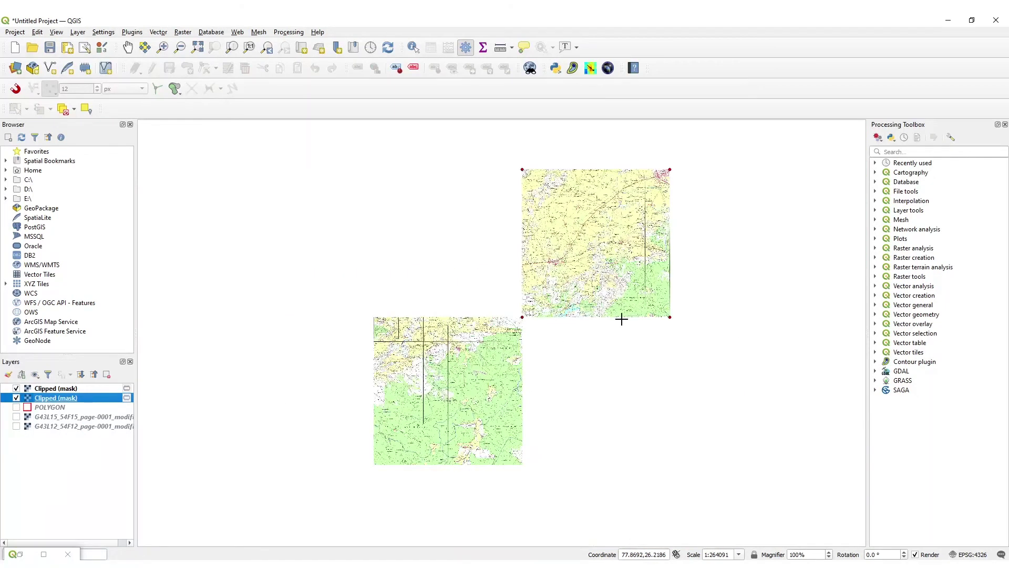
- Merge the two Clipped (mask) rasters into a single raster with Float32 as the output data type
left_click(104, 33)
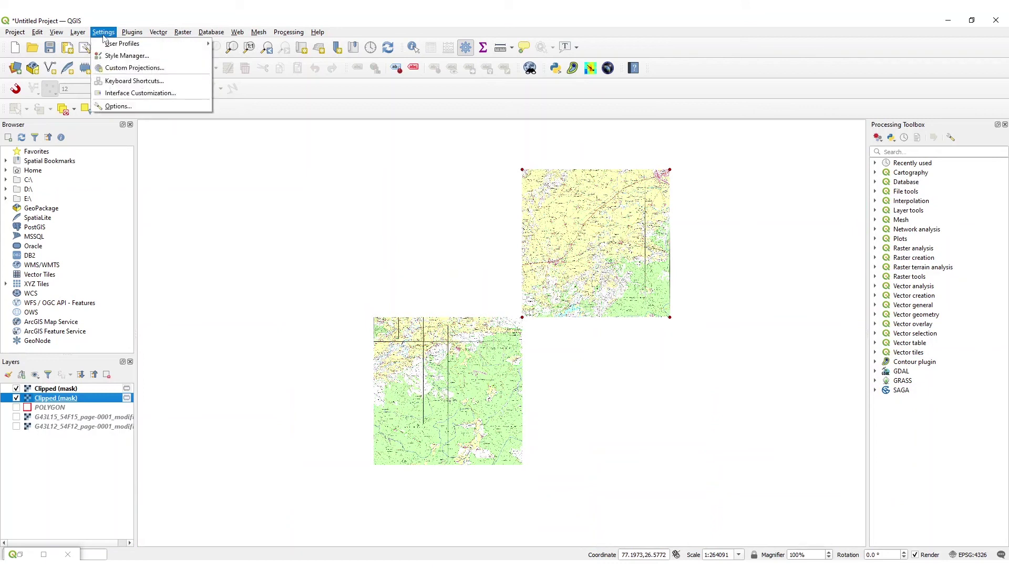
left_click(158, 32)
left_click(188, 33)
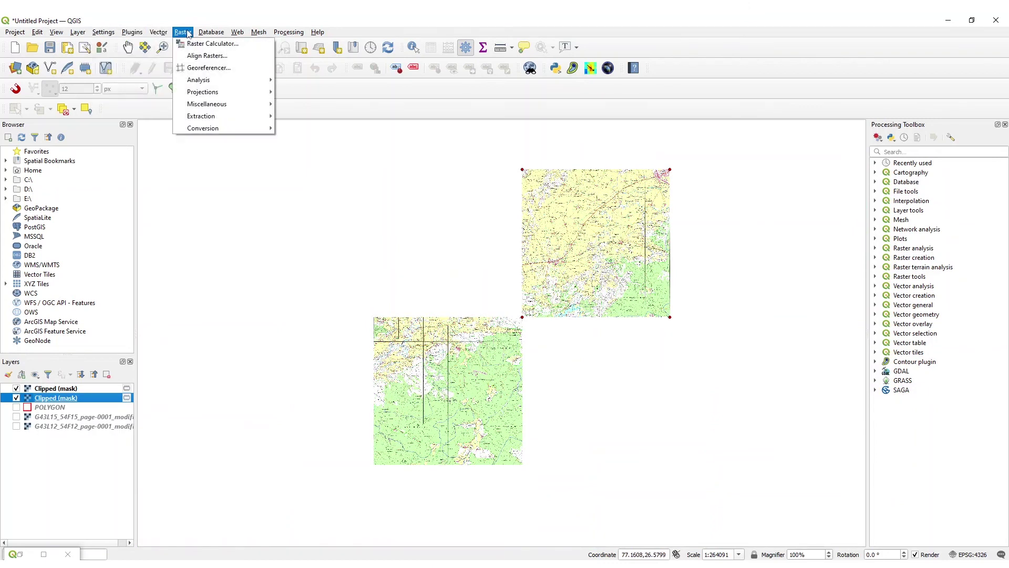
mouse_move(248, 97)
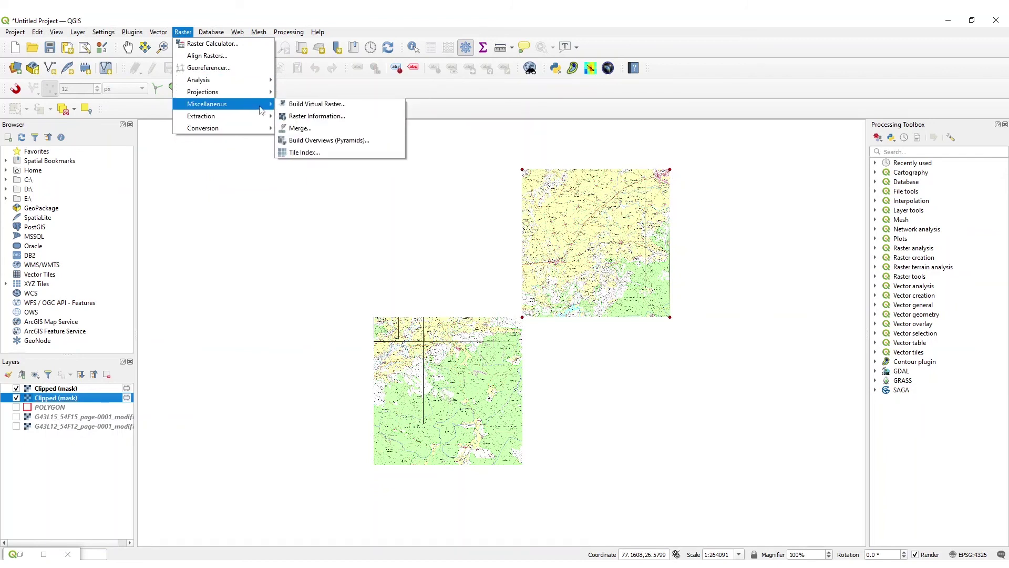
left_click(331, 132)
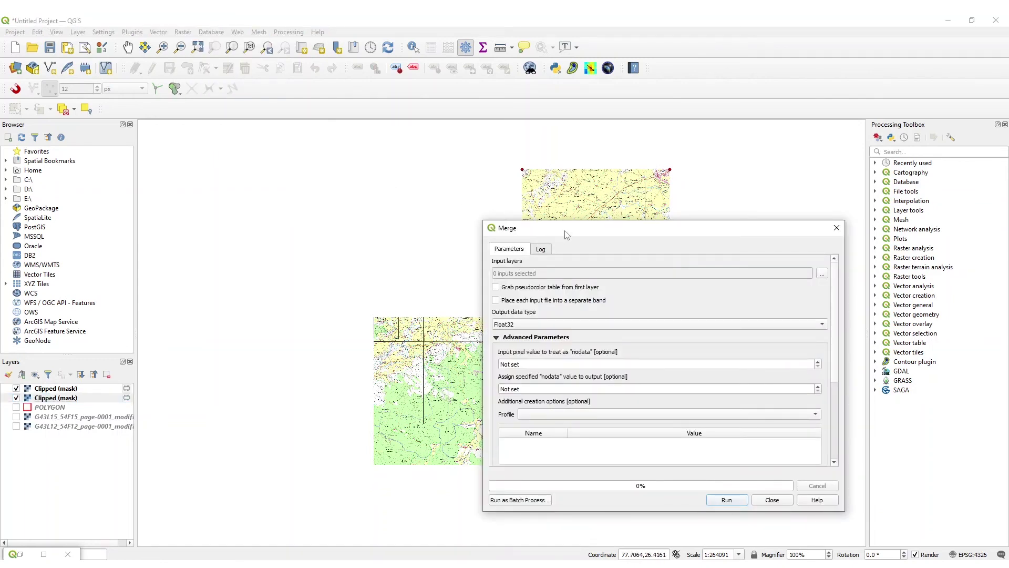
left_click_drag(566, 235, 388, 198)
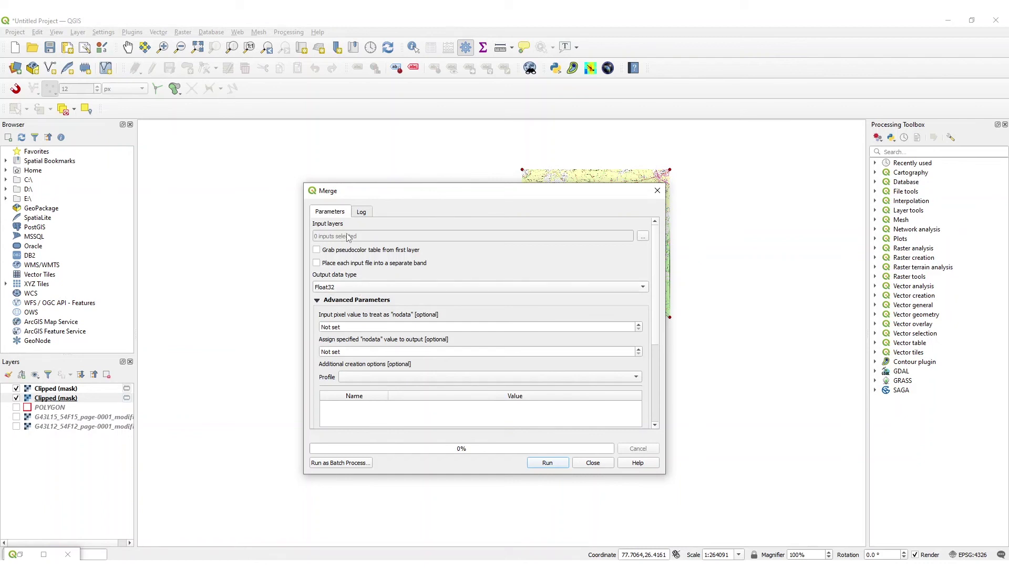
left_click(642, 238)
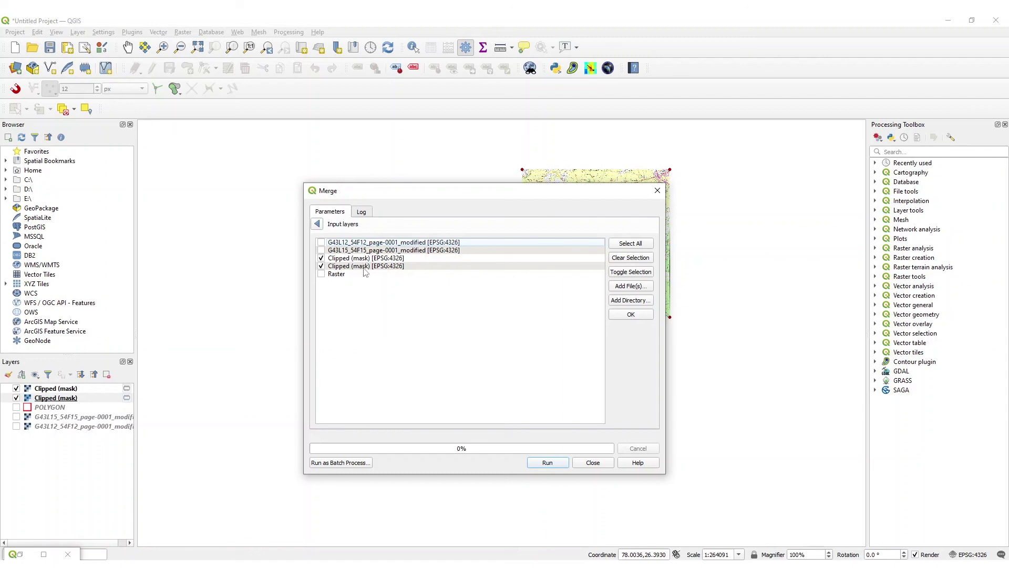
left_click(547, 463)
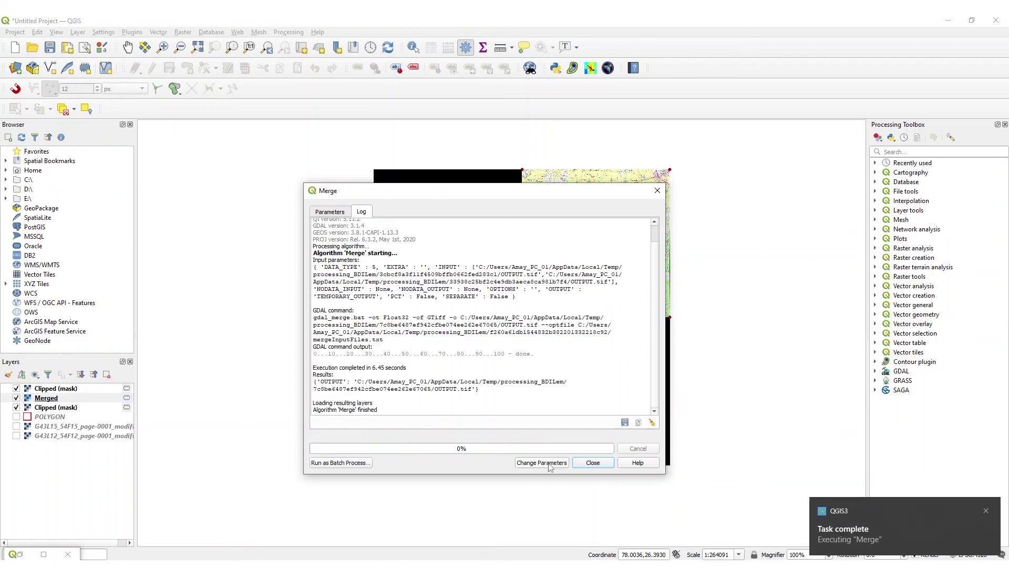
left_click(596, 466)
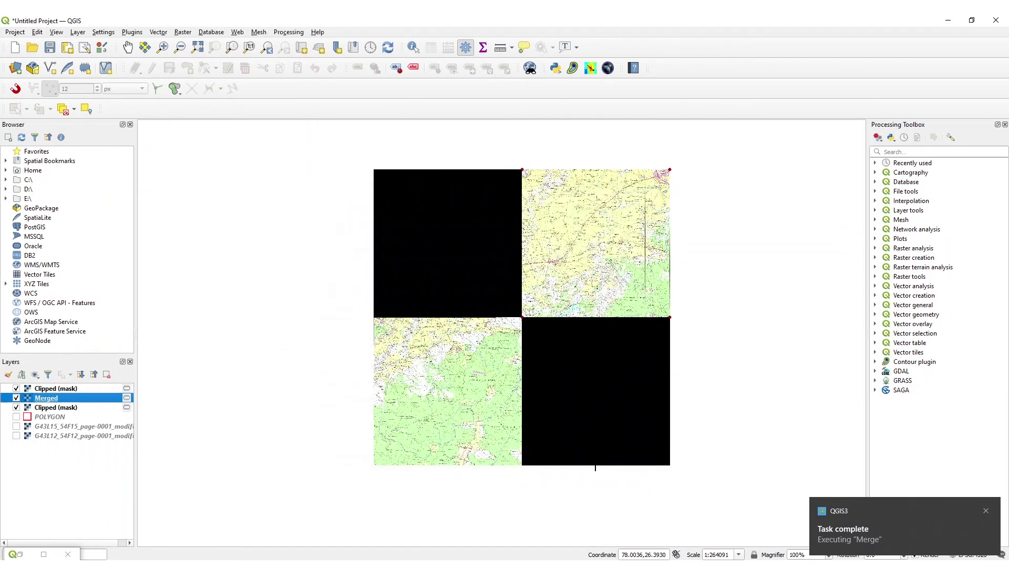
left_click(986, 511)
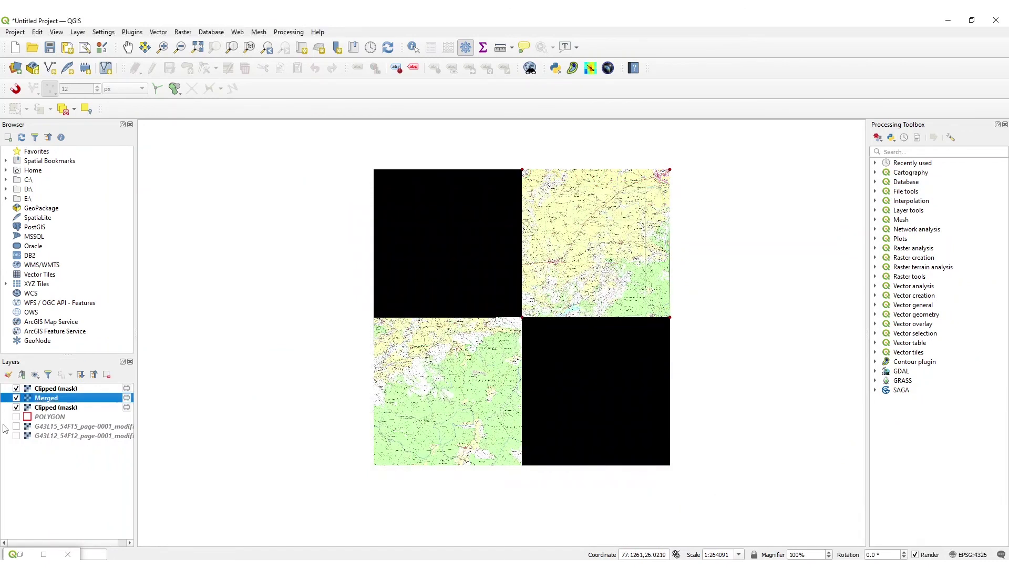
- Hide both Clipped (mask) layers and place the Merged layer first in the layer order
left_click(16, 388)
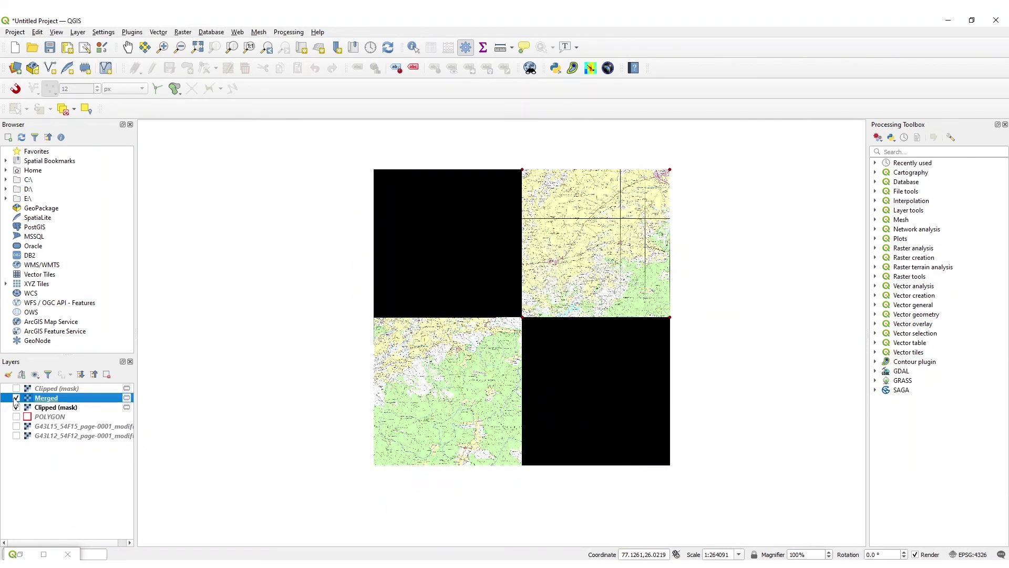
left_click(16, 407)
left_click_drag(43, 401, 43, 383)
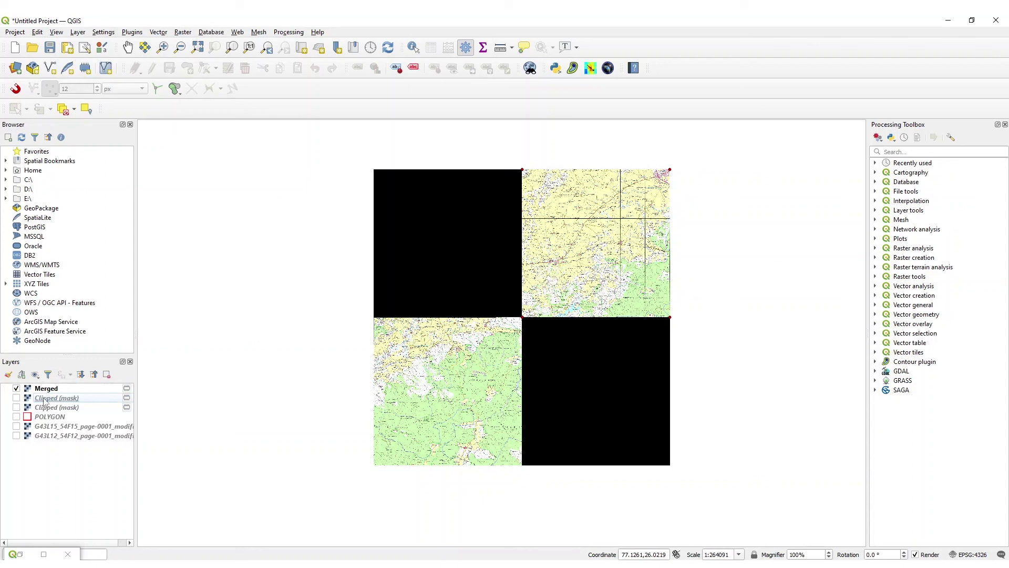